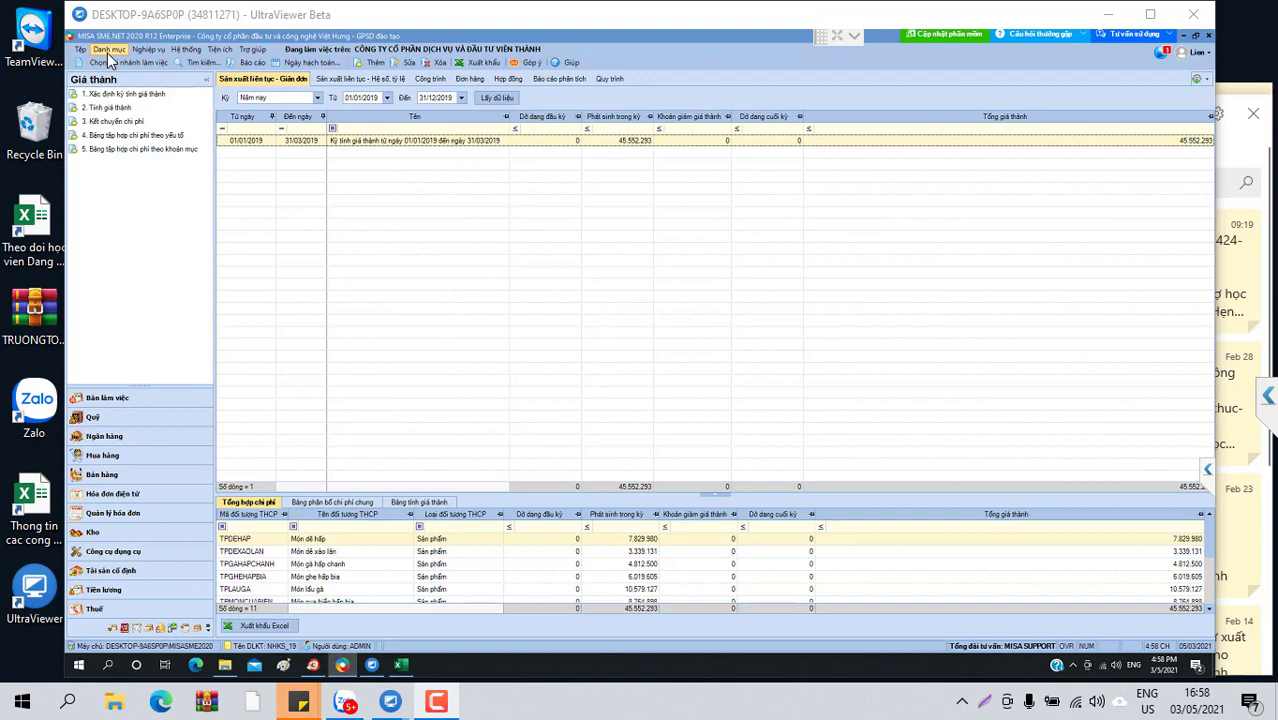
pyautogui.click(109, 52)
pyautogui.moveTo(127, 70)
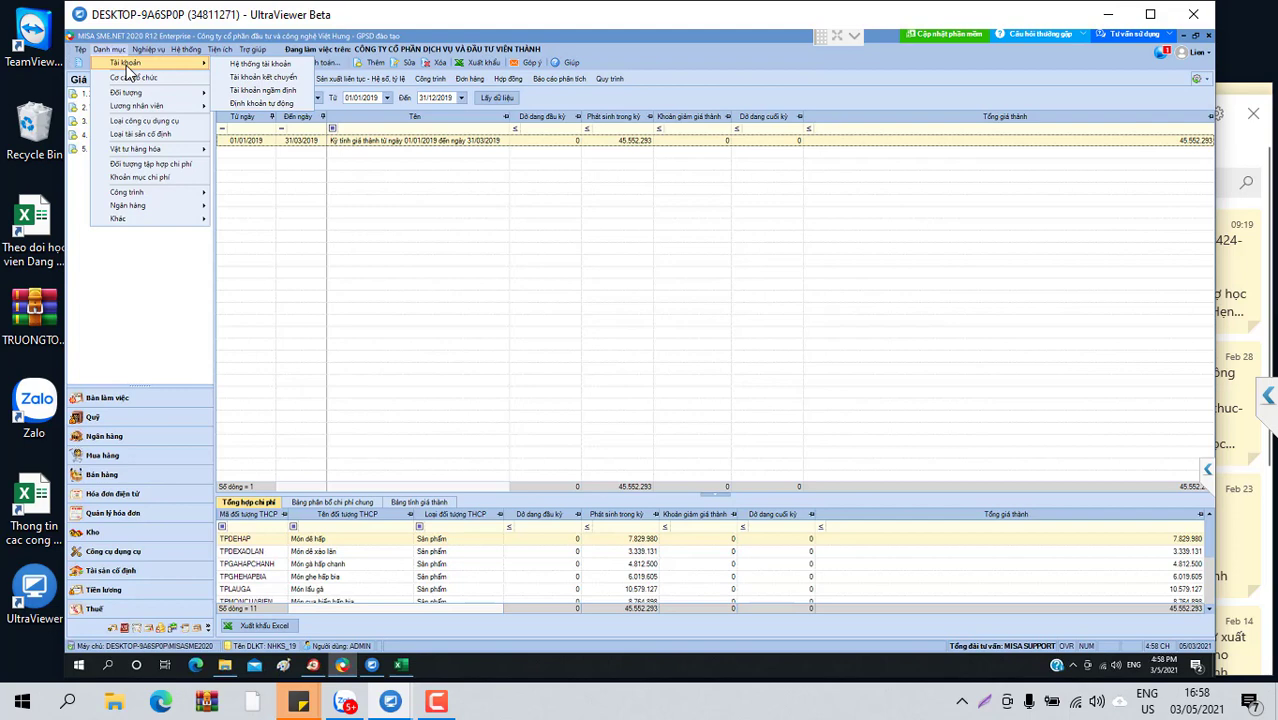
pyautogui.click(404, 204)
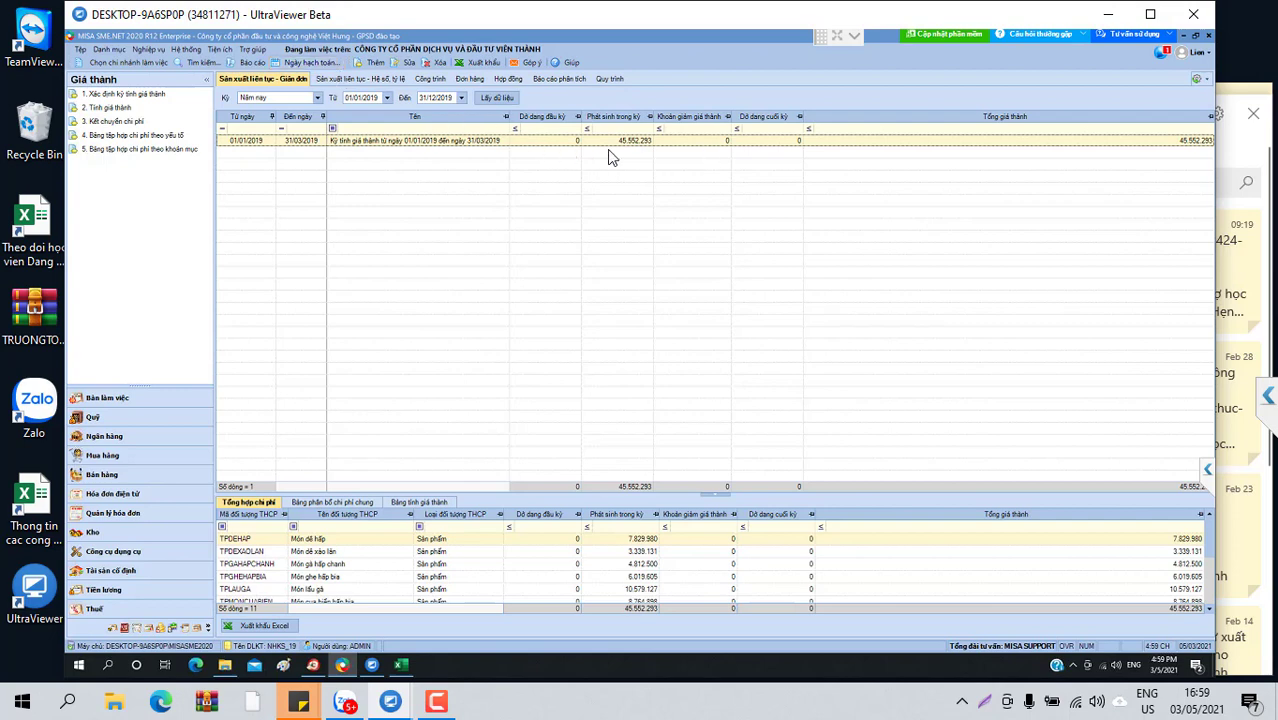
# View the Công trình costing period, and return to the Sản xuất liên tục - Giản đơn costing list.
pyautogui.click(428, 78)
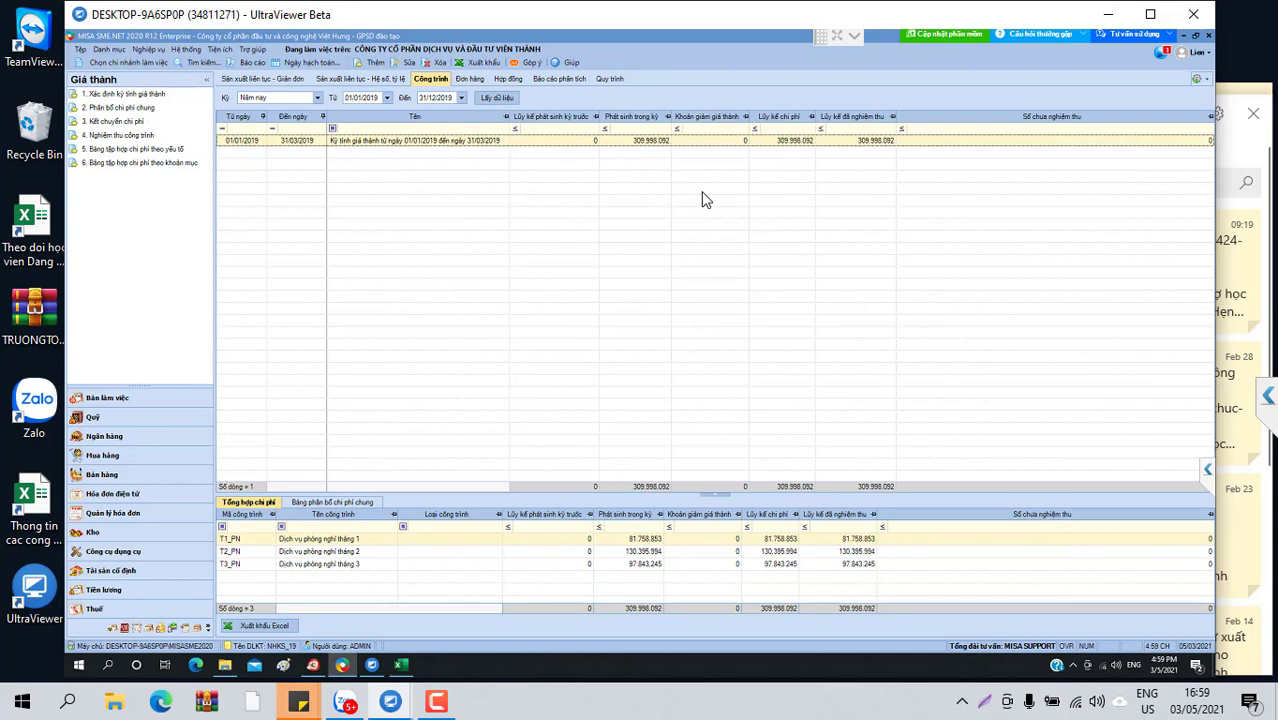
pyautogui.click(268, 80)
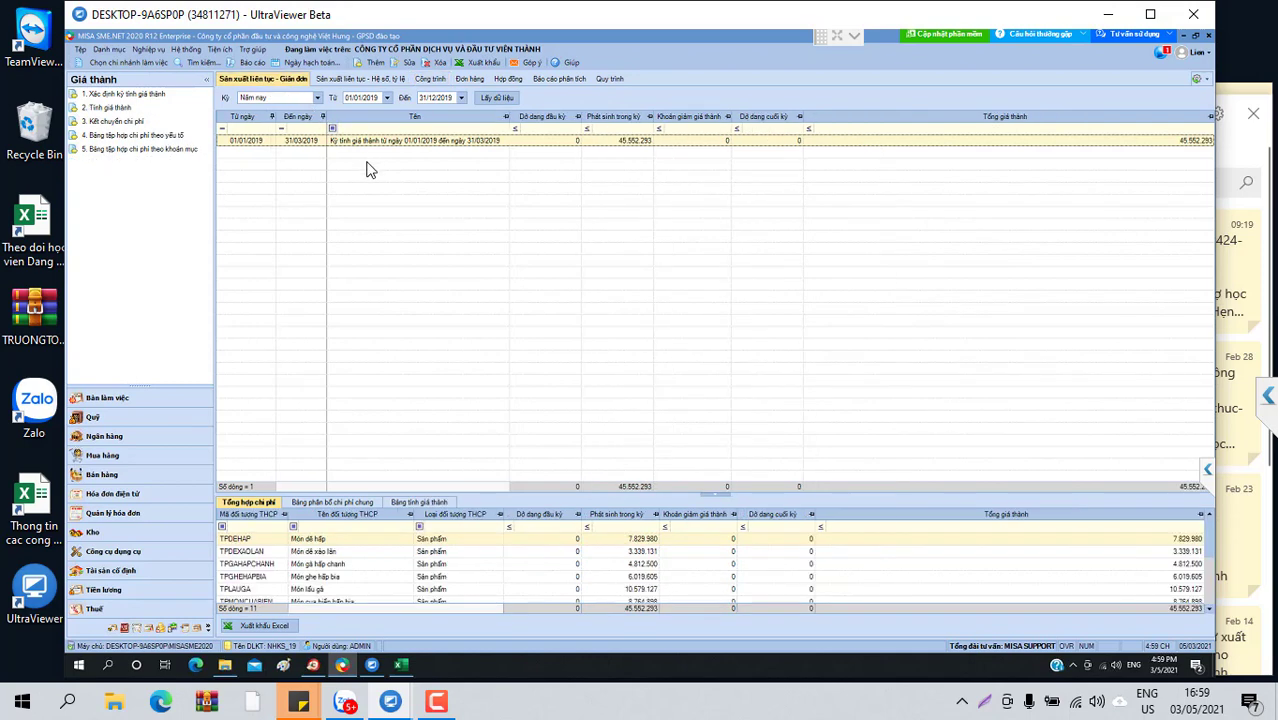
# Open the financial report Bảng cân đối tài khoản (Mẫu quản trị) for the year 2019.
pyautogui.click(252, 62)
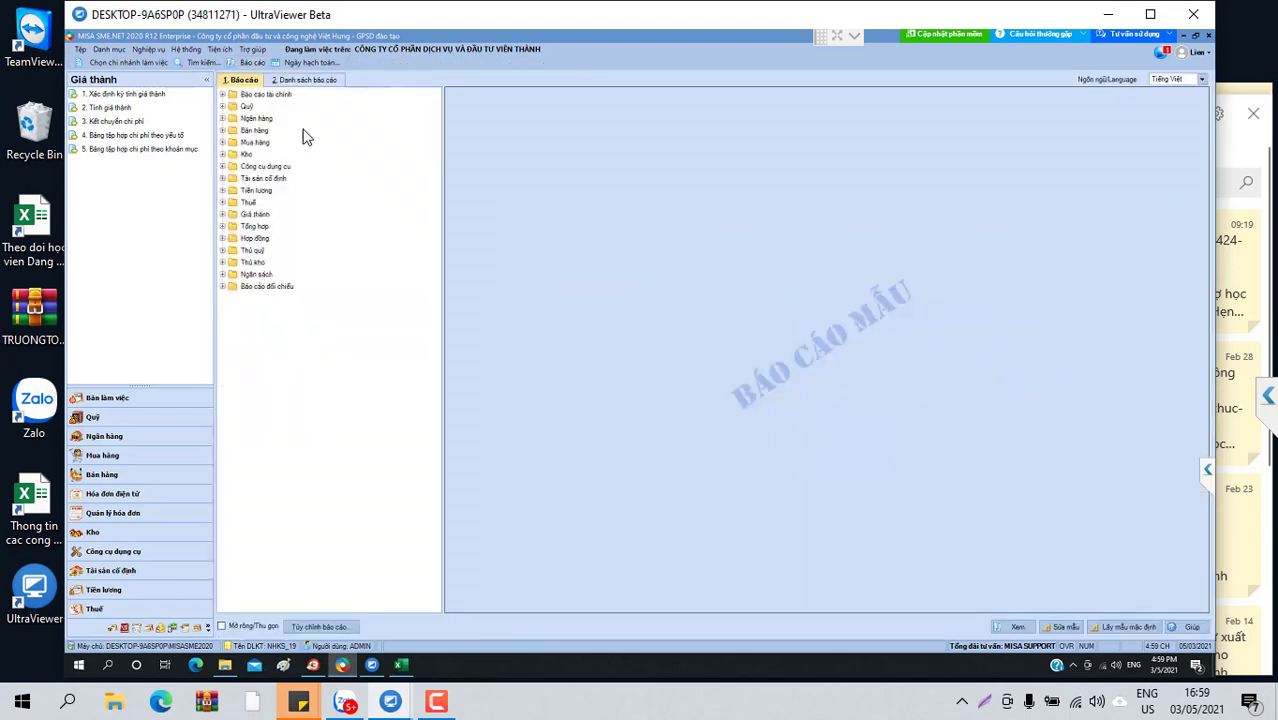
pyautogui.doubleClick(268, 95)
pyautogui.click(338, 106)
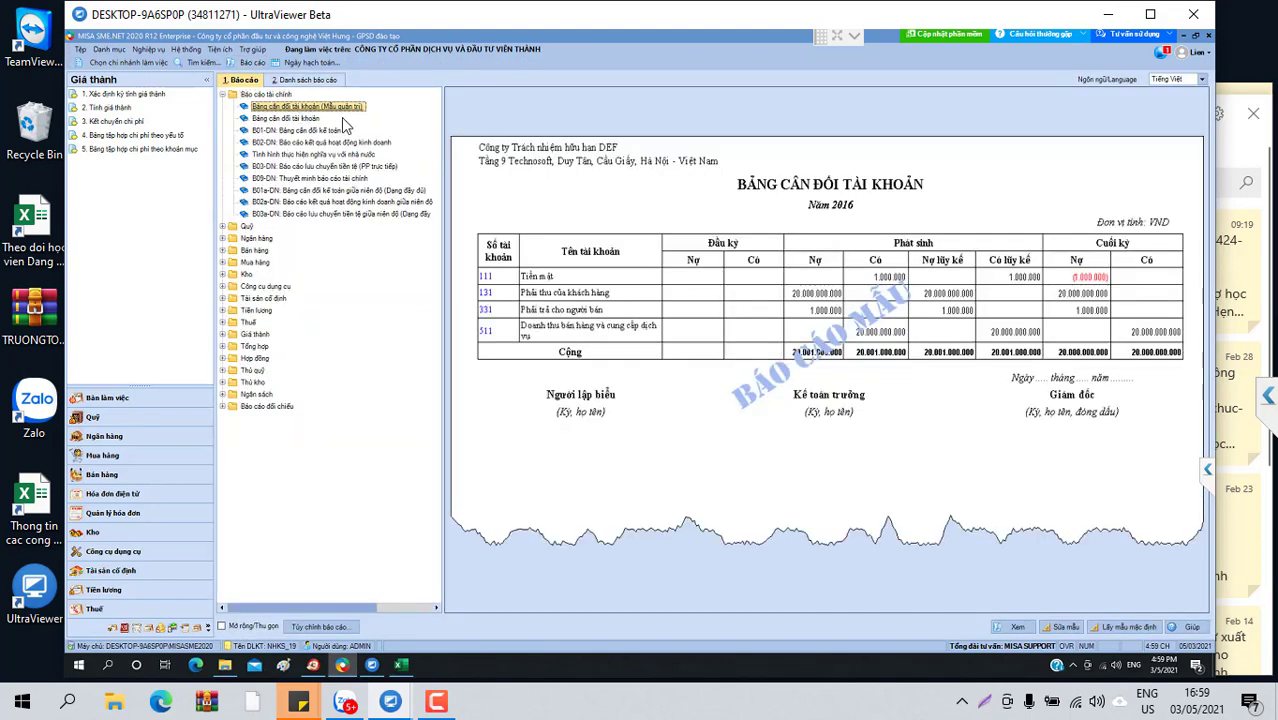
pyautogui.doubleClick(338, 106)
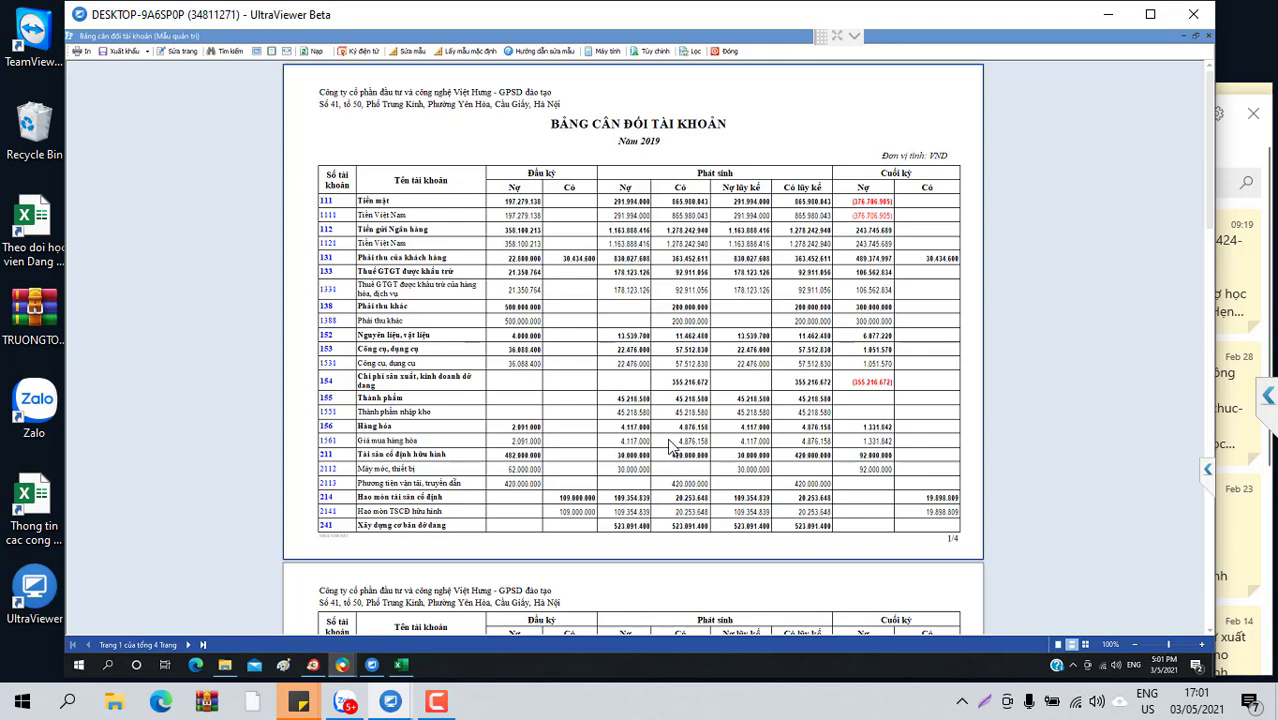
# Examine the account balances on the trial balance, especially account 154, and close the report.
pyautogui.scroll(-3, 740, 468)
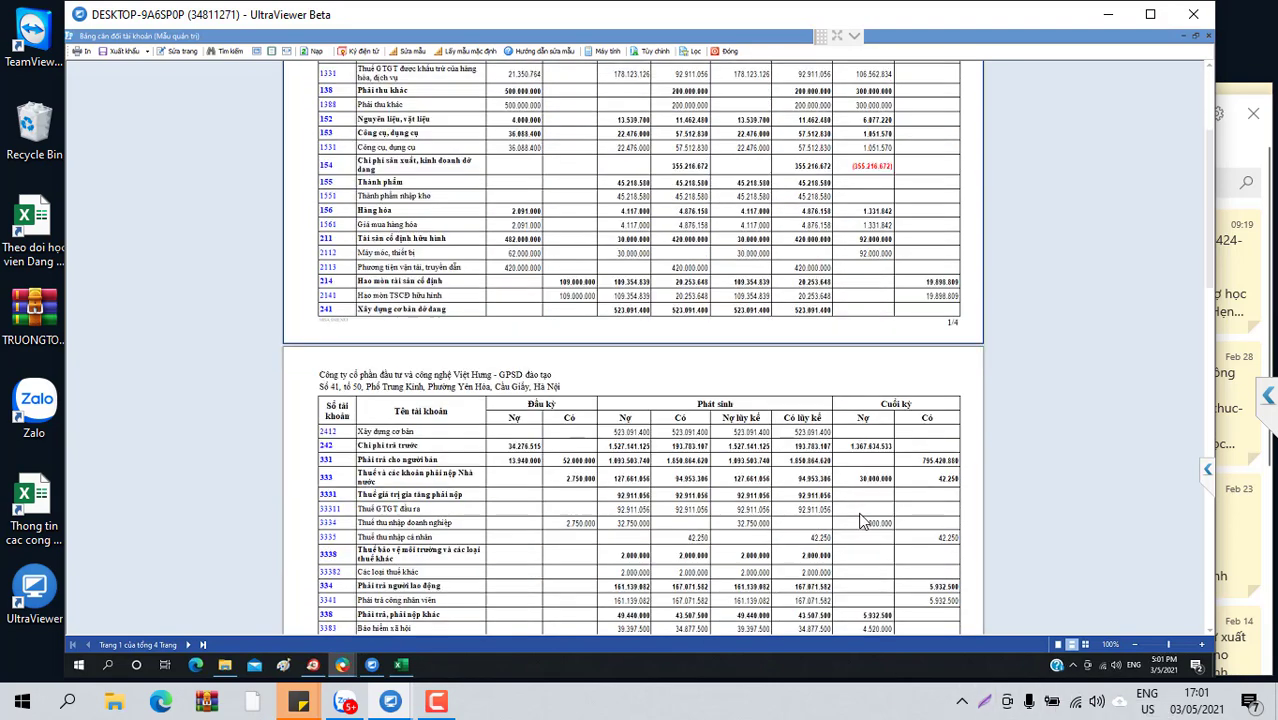
pyautogui.scroll(-3, 840, 535)
pyautogui.scroll(-3, 845, 528)
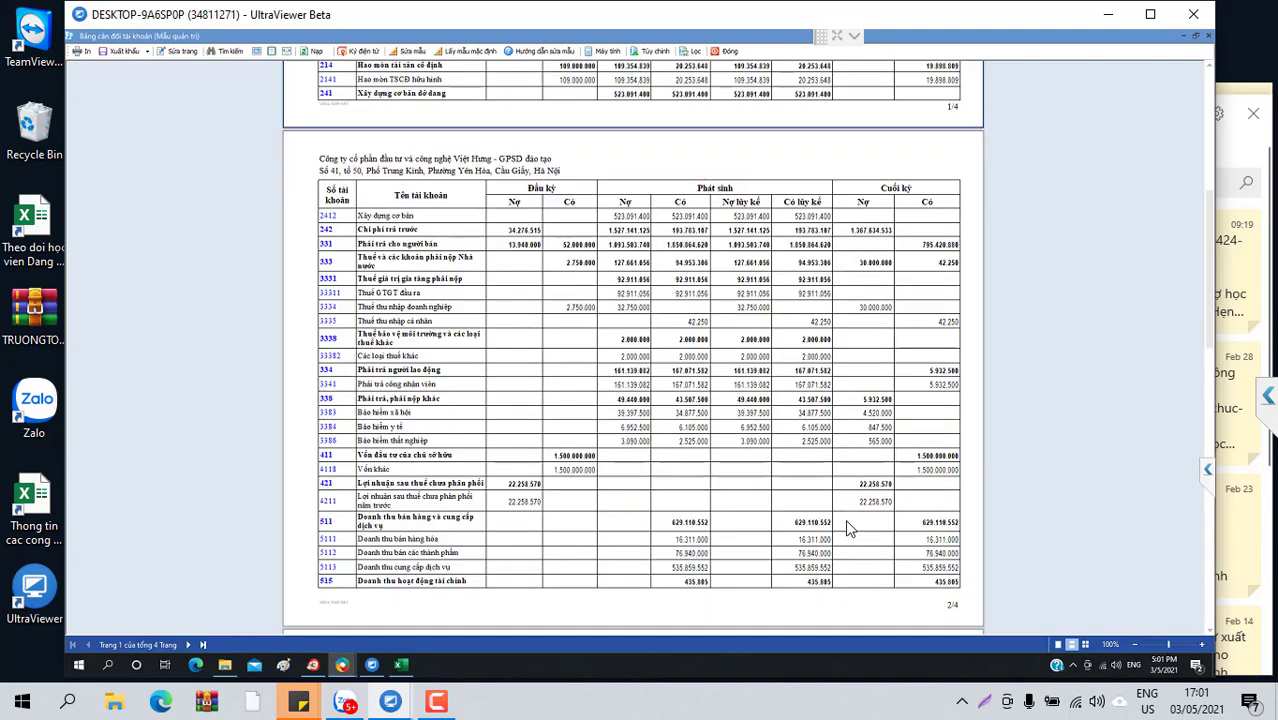
pyautogui.scroll(-3, 845, 519)
pyautogui.scroll(1, 668, 430)
pyautogui.scroll(6, 677, 416)
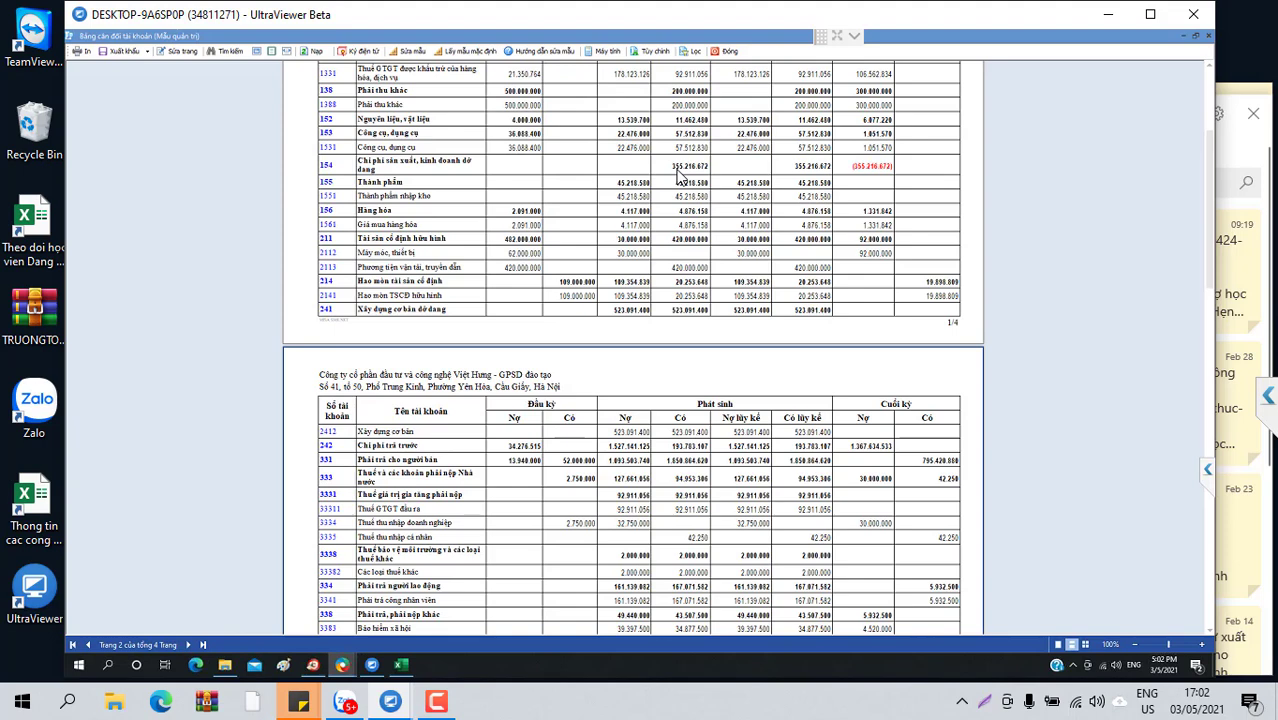
pyautogui.click(729, 51)
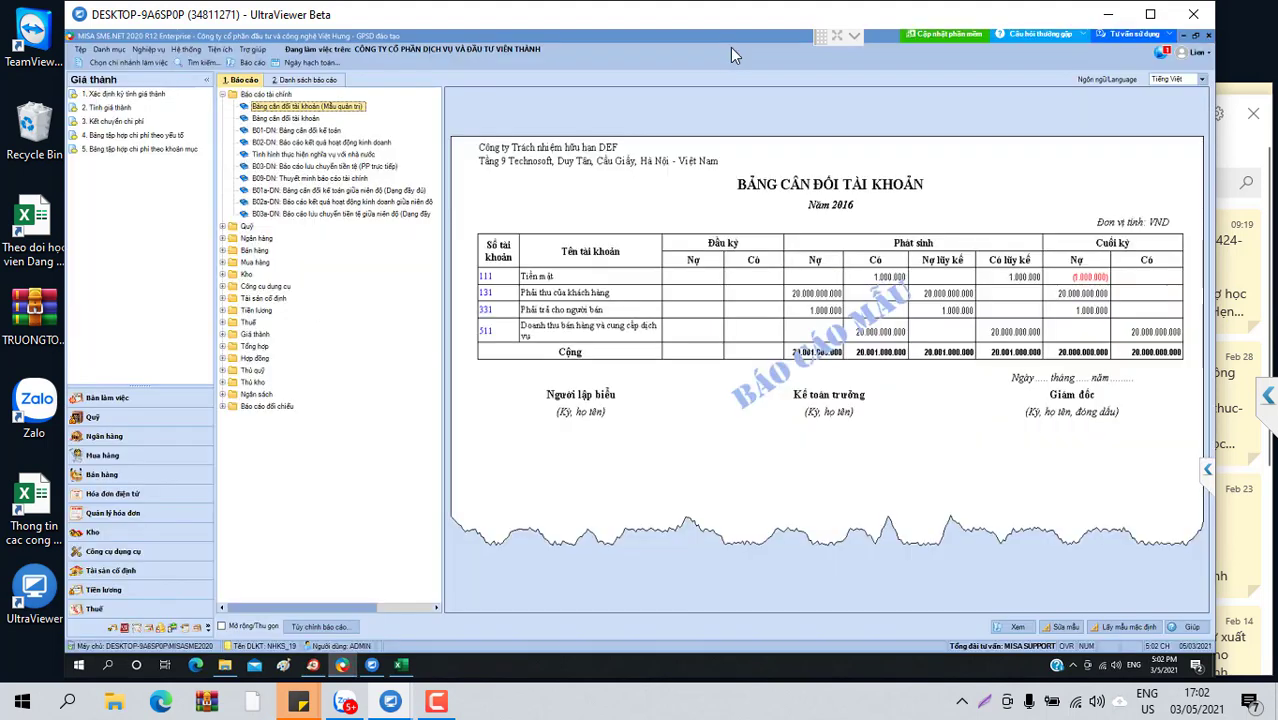
# Go back to the Giá thành module and open Kết chuyển chi phí from the Giản đơn costing process.
pyautogui.click(122, 628)
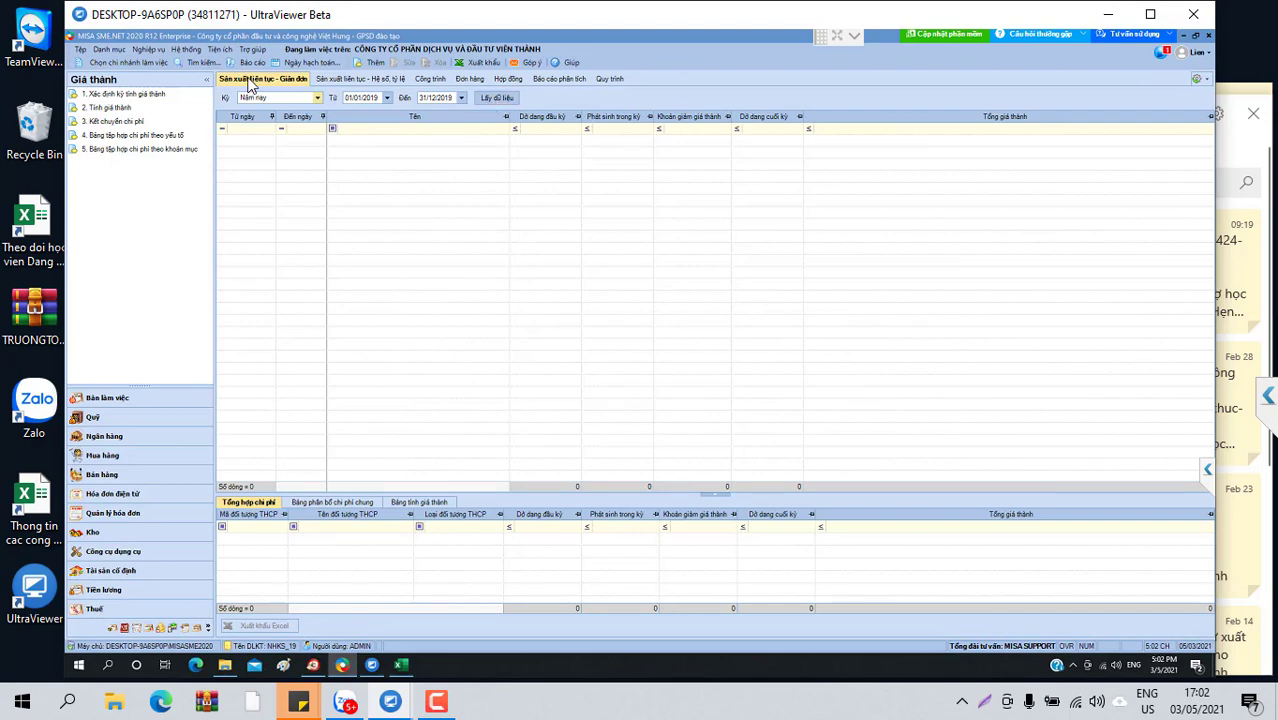
pyautogui.click(498, 97)
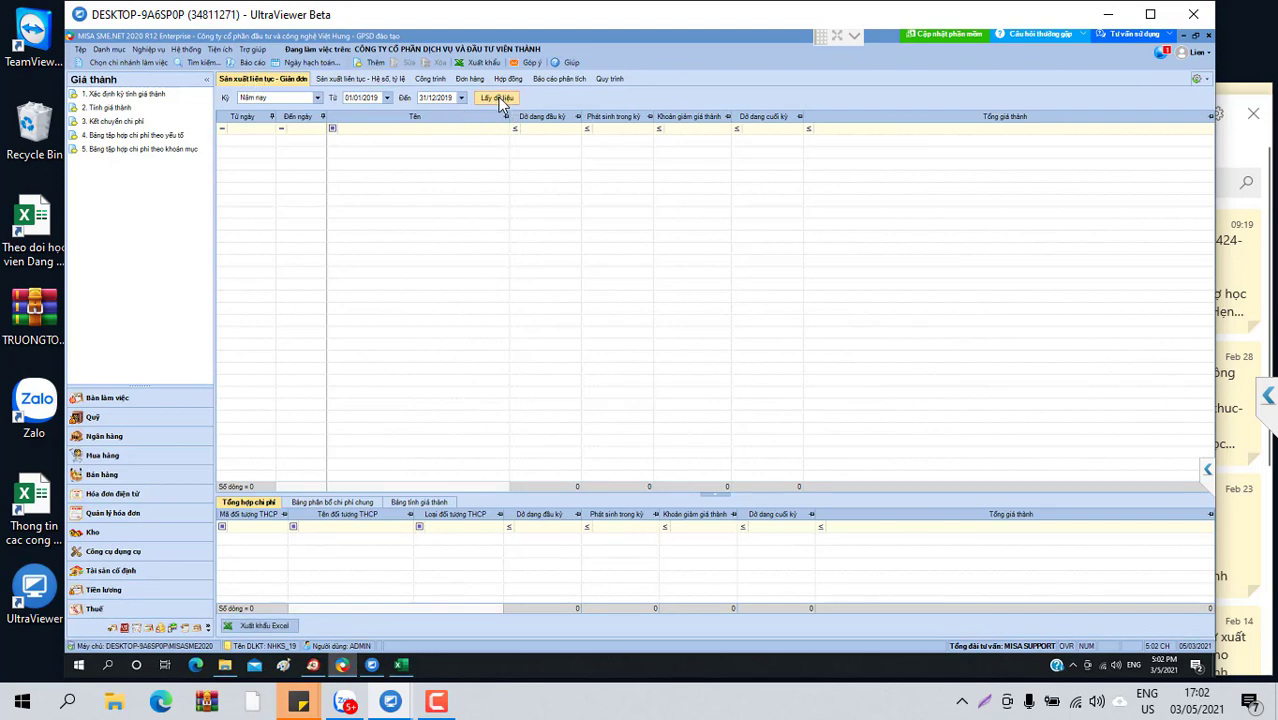
pyautogui.click(612, 79)
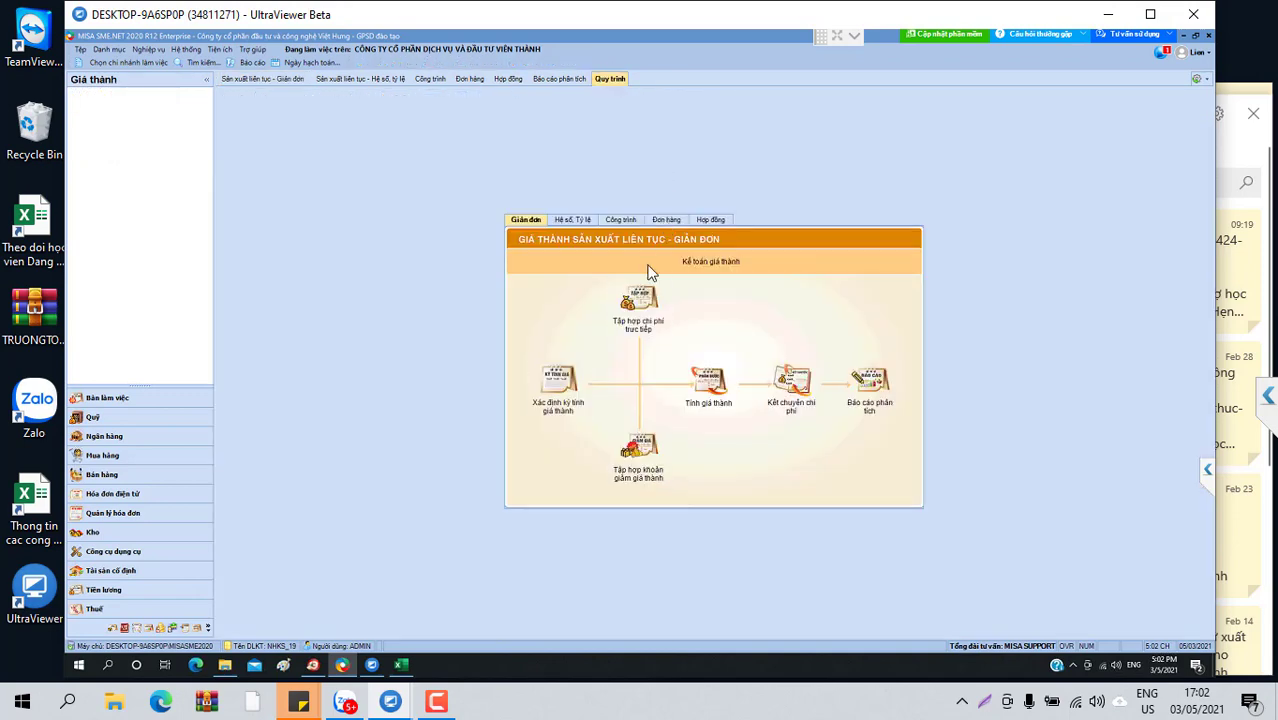
pyautogui.click(789, 392)
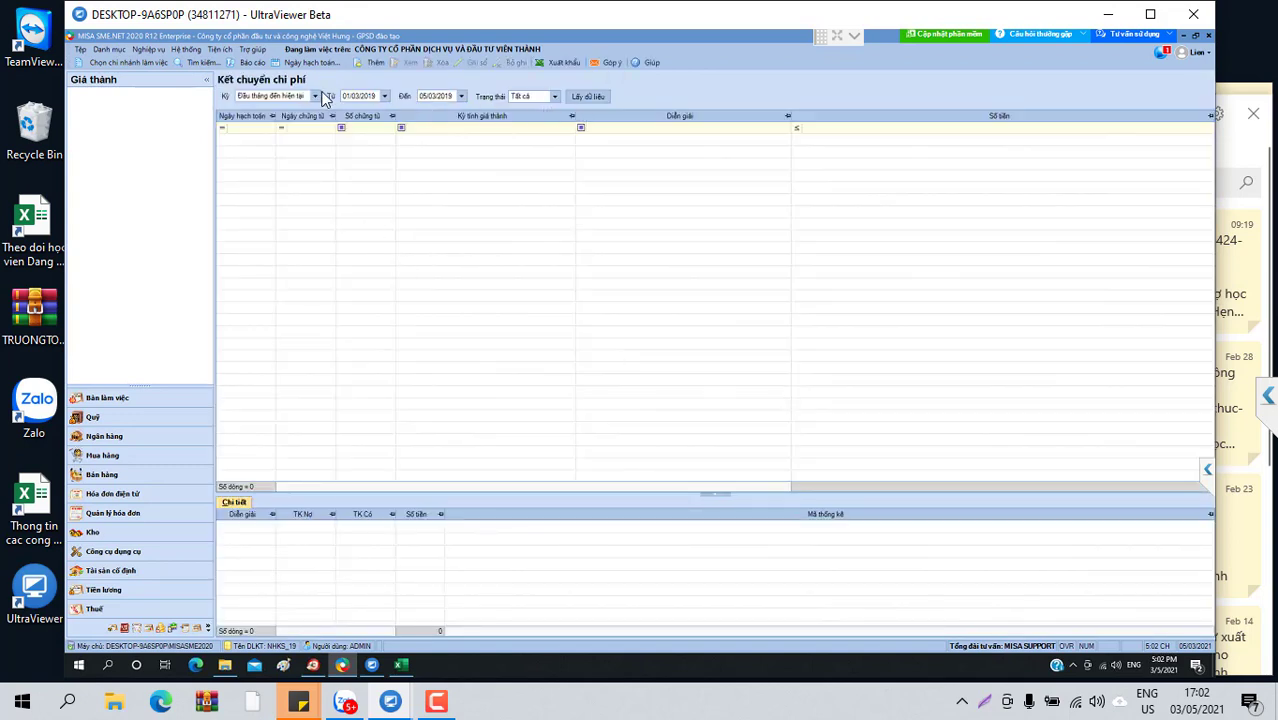
# Set the cost transfer list's period to Năm nay (01/01/2019 to 31/12/2019) and load its data.
pyautogui.click(316, 98)
pyautogui.click(283, 132)
pyautogui.click(590, 98)
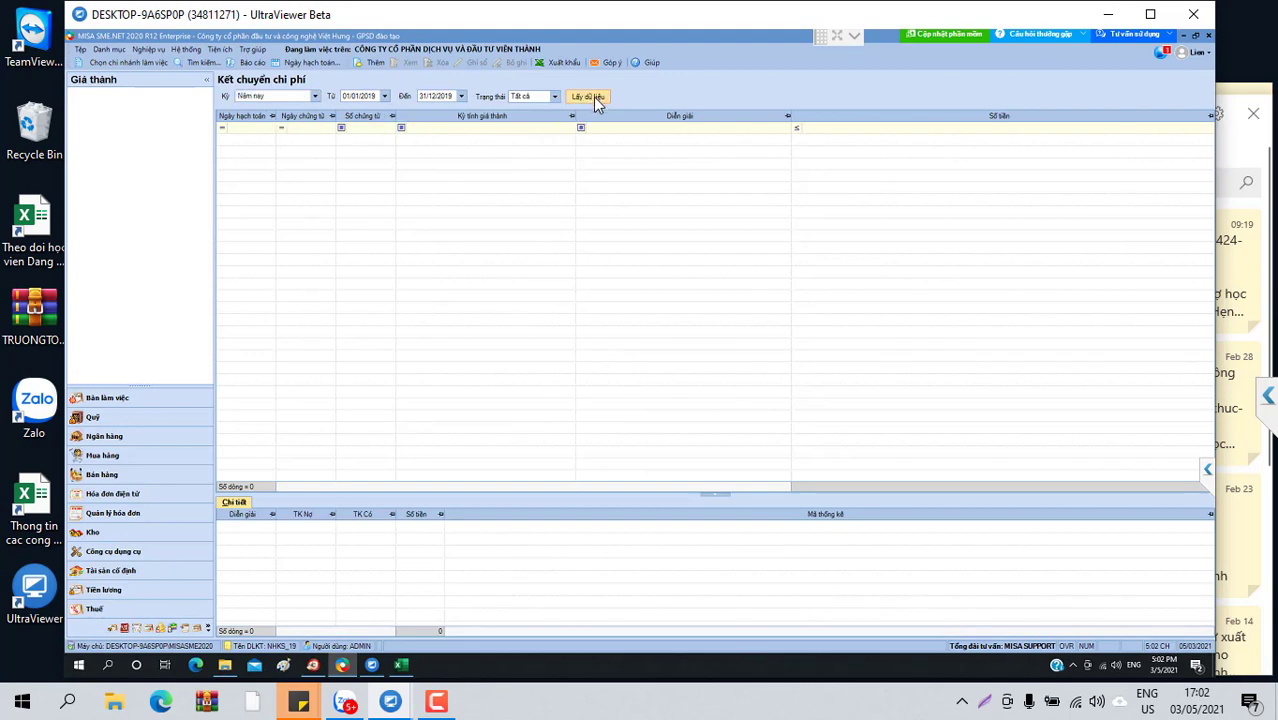
pyautogui.click(596, 102)
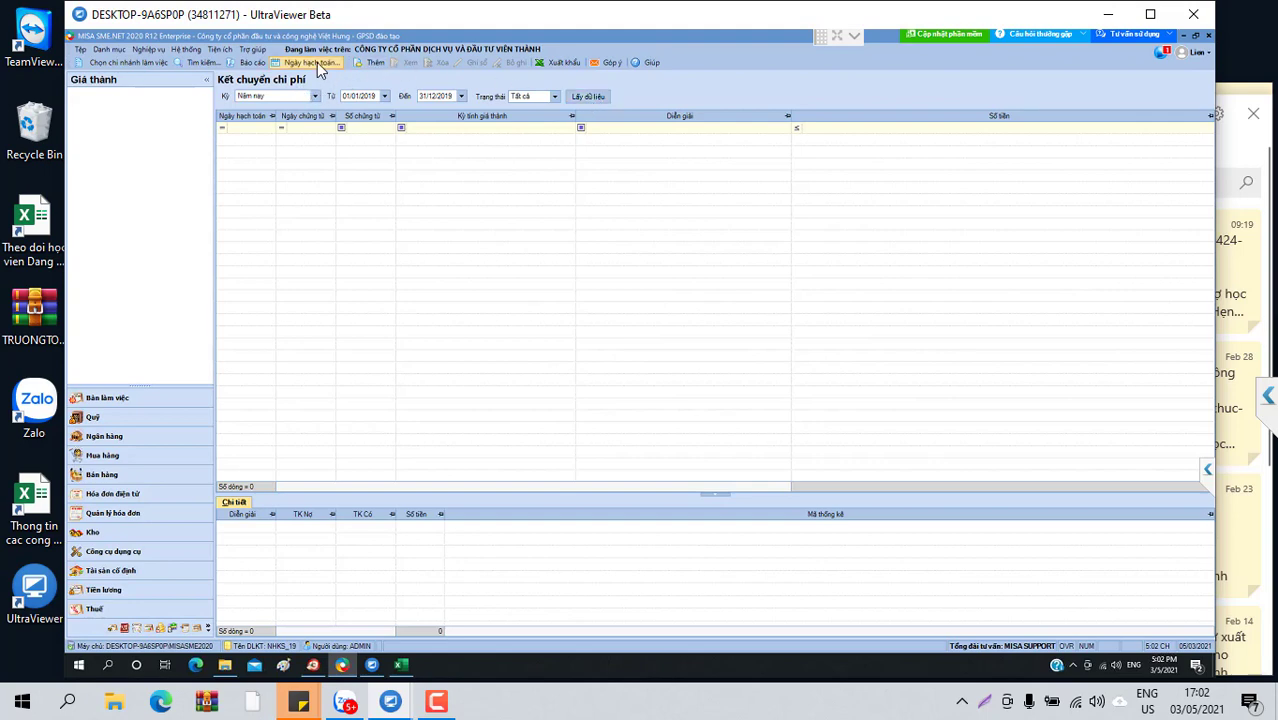
pyautogui.click(280, 96)
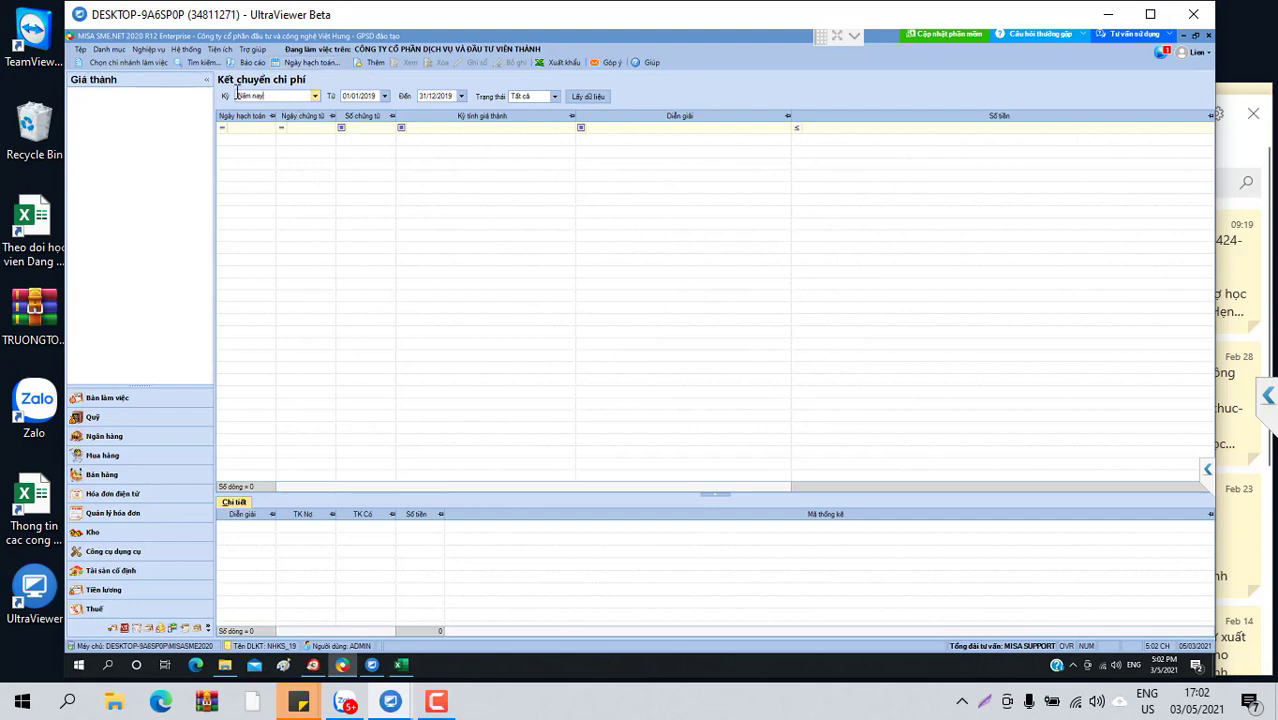
pyautogui.click(589, 99)
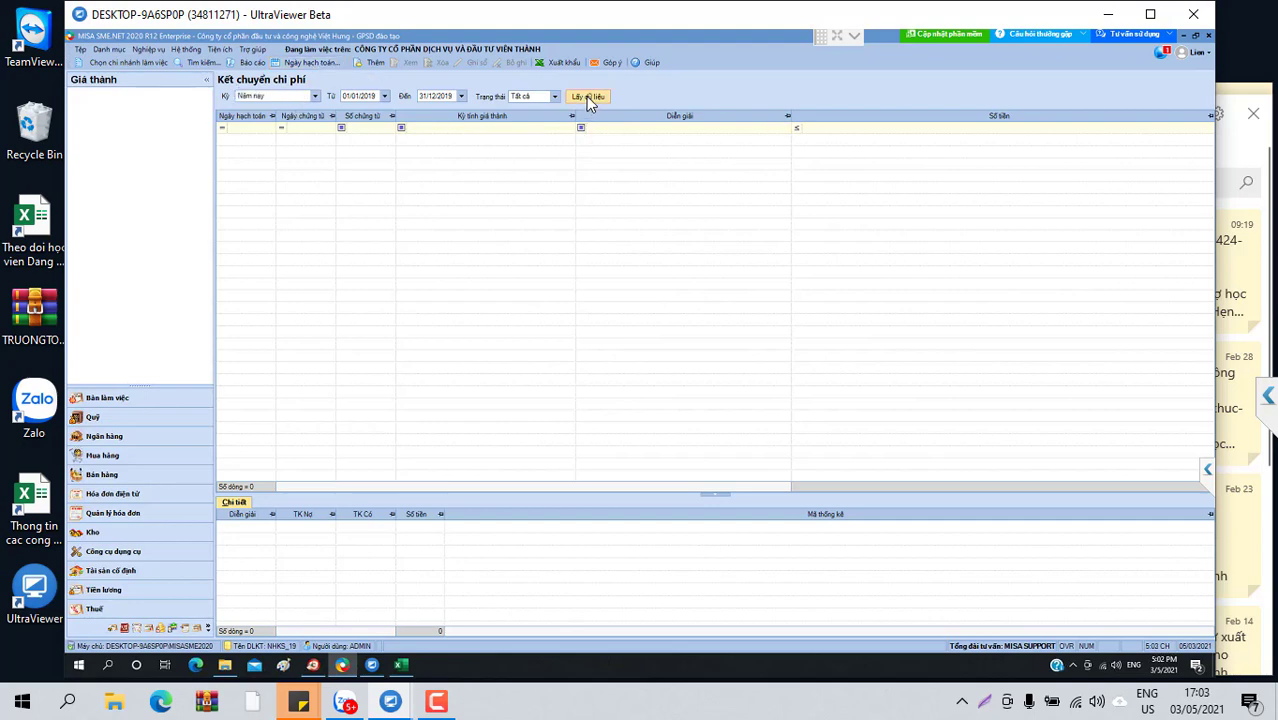
# Create and save a Giản đơn cost transfer voucher for the costing period 01/01/2019 to 31/03/2019.
pyautogui.click(372, 64)
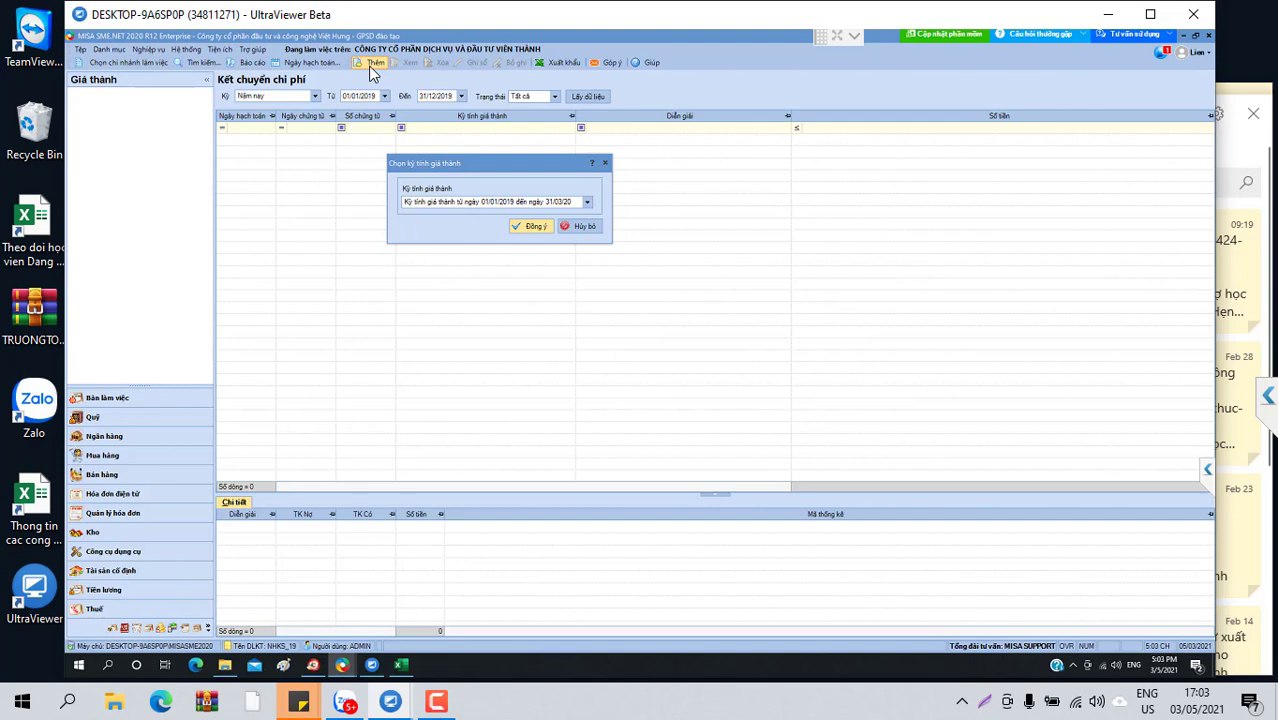
pyautogui.click(535, 227)
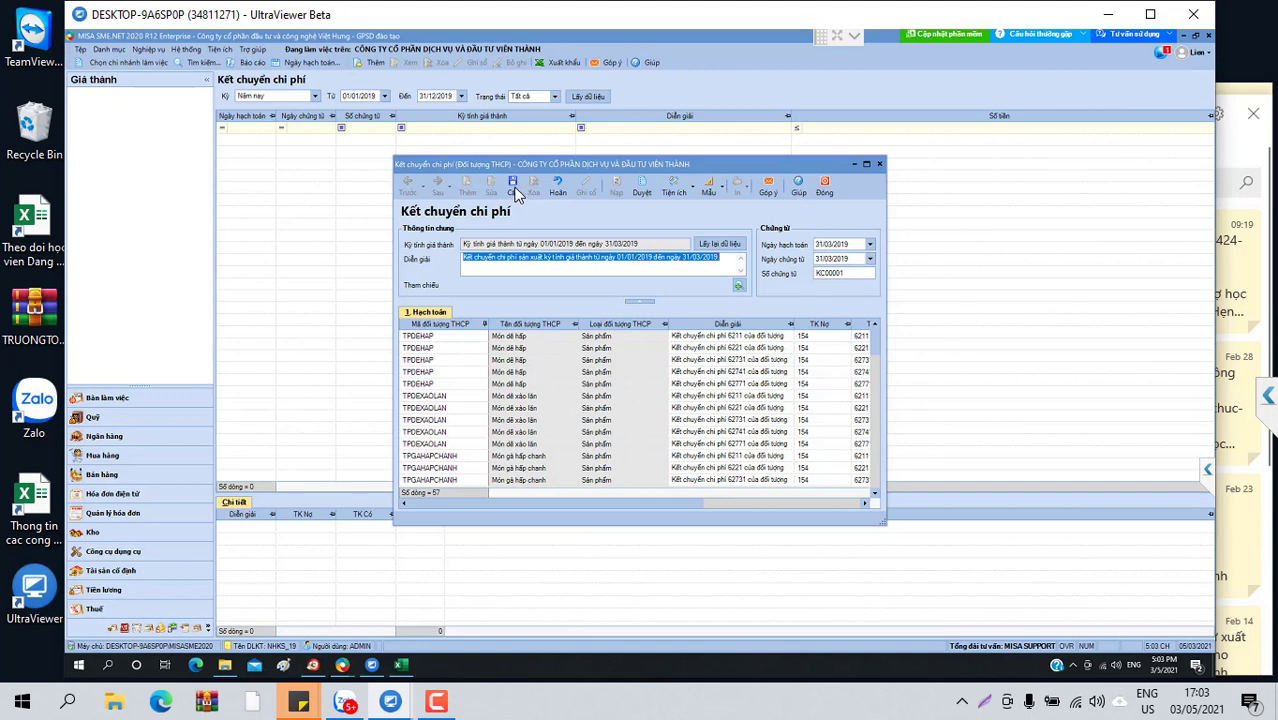
pyautogui.click(513, 190)
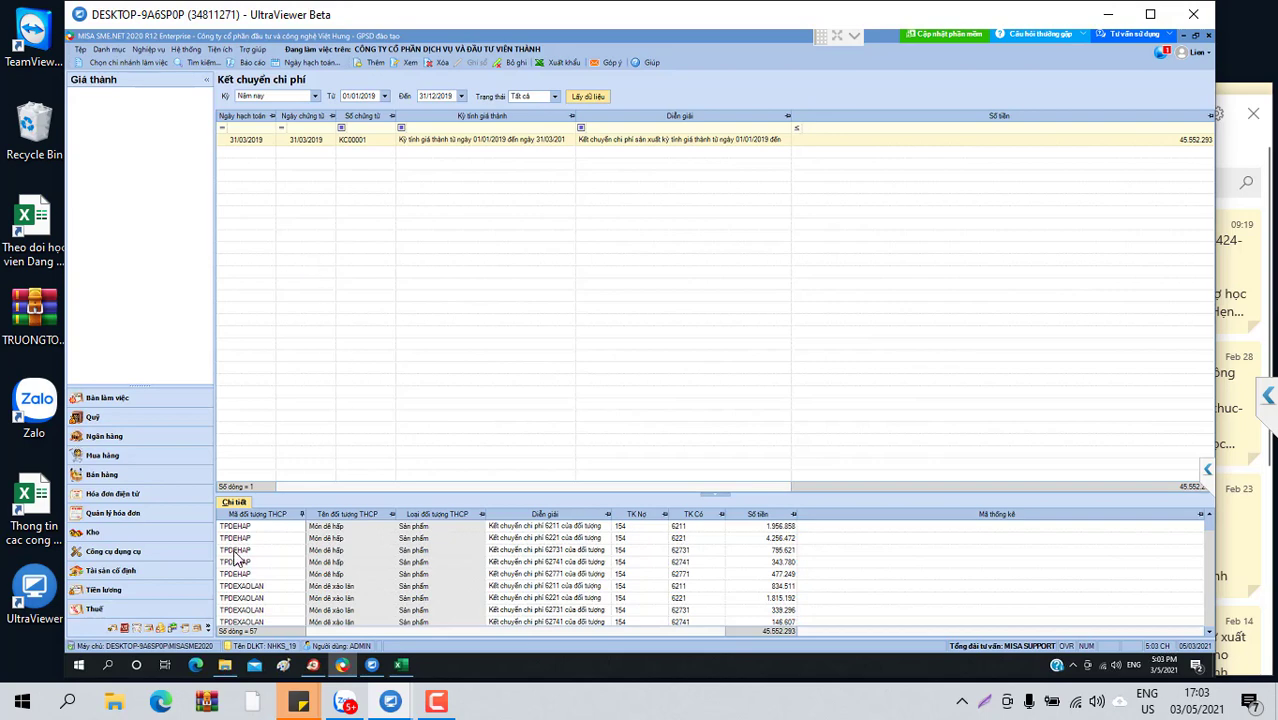
# Return to the costing process diagram and open Kết chuyển chi phí for Công trình.
pyautogui.click(115, 634)
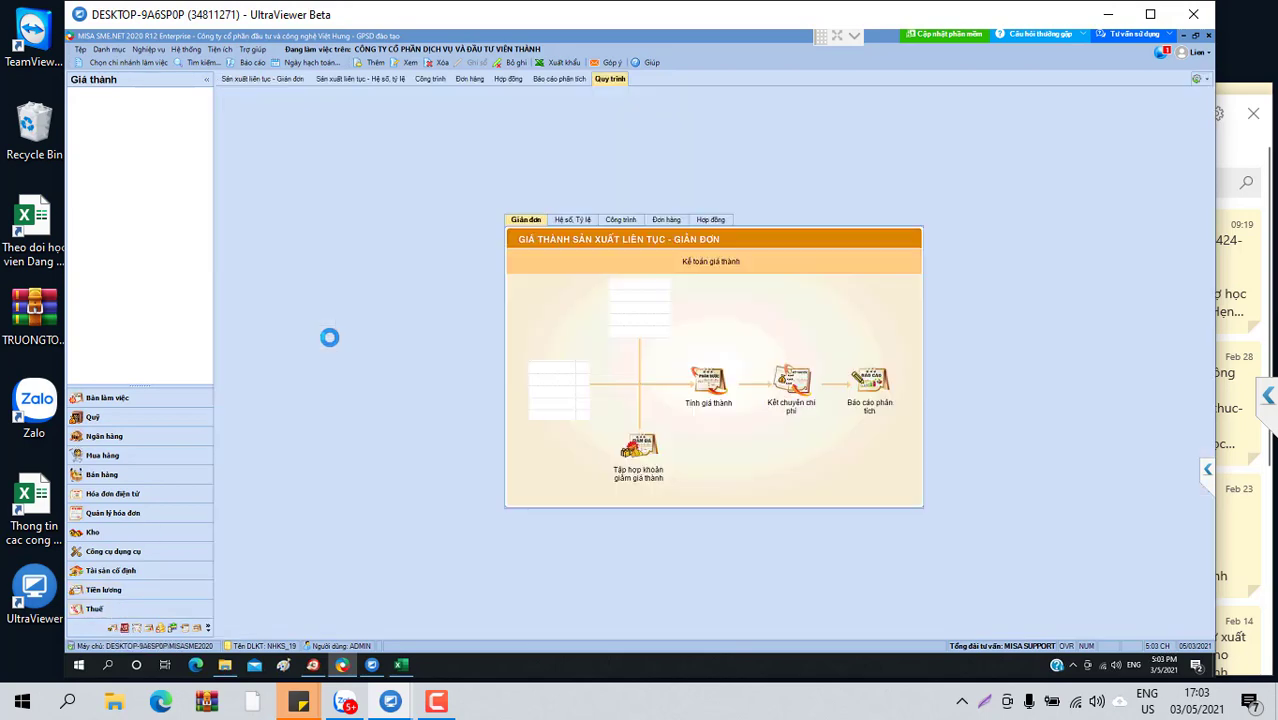
pyautogui.click(619, 220)
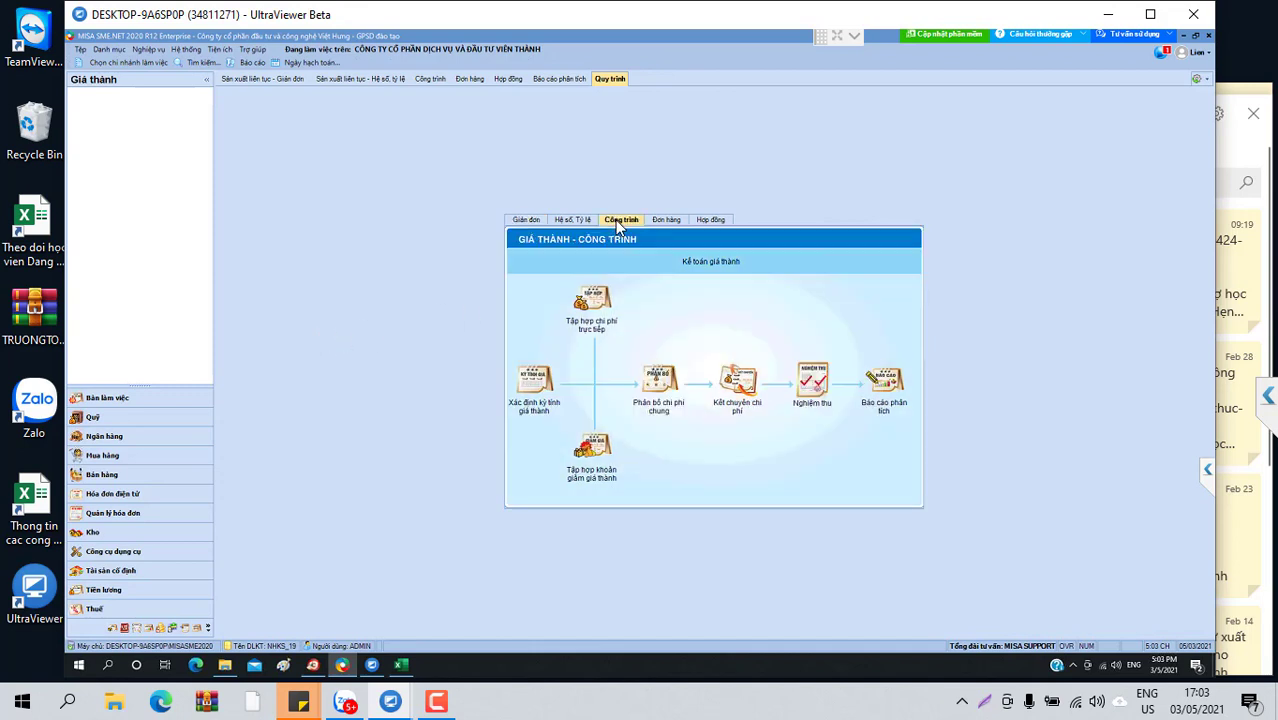
pyautogui.click(745, 396)
pyautogui.click(375, 63)
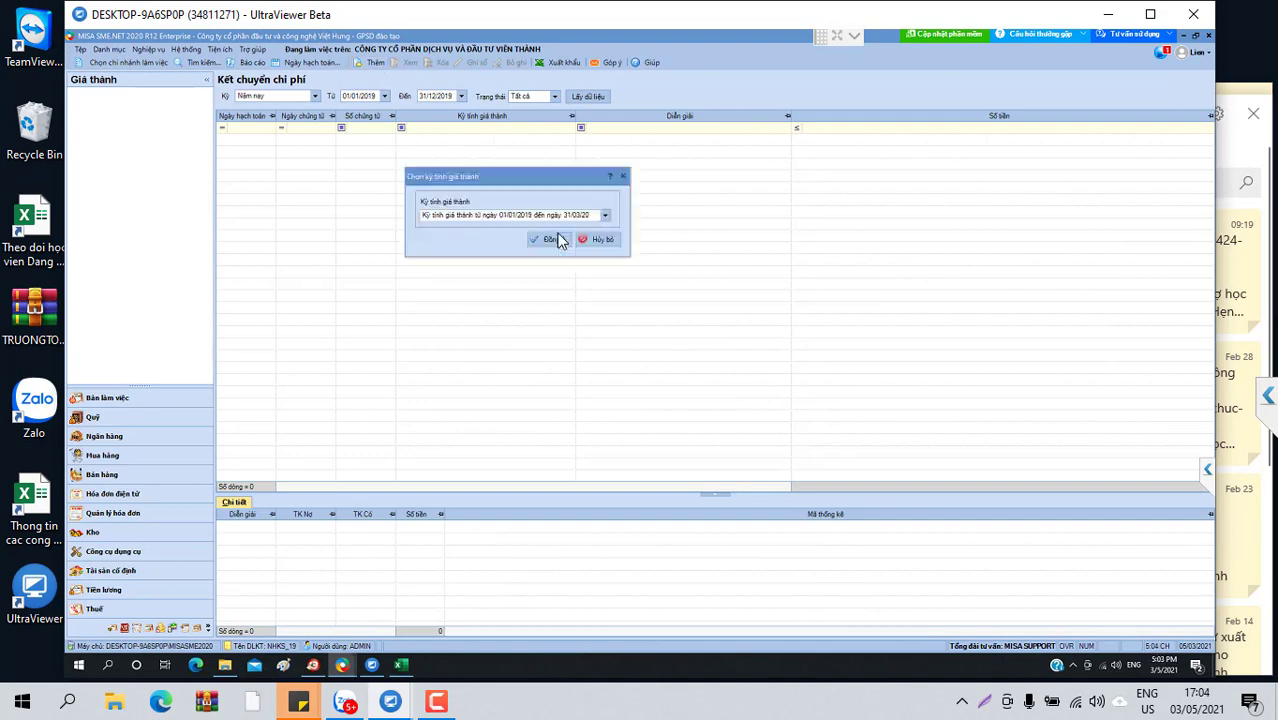
pyautogui.click(556, 239)
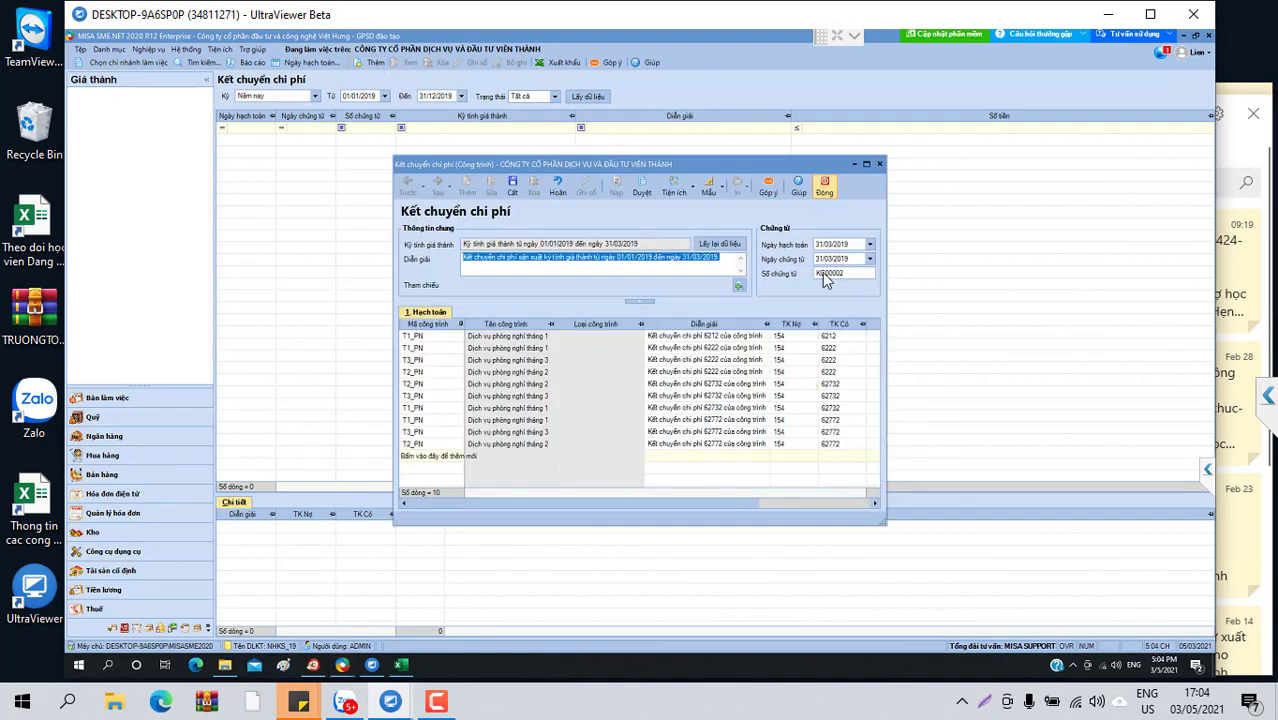
pyautogui.press('Escape')
pyautogui.click(662, 392)
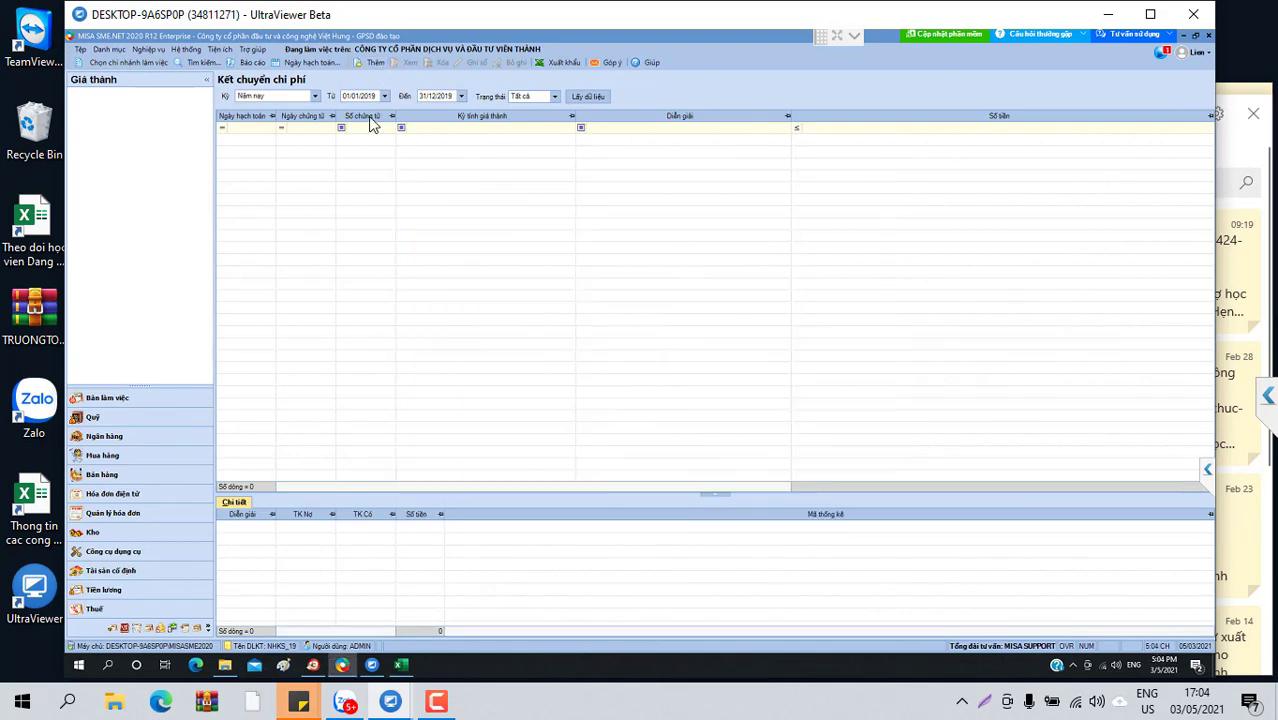
# Create, save and post a Công trình cost transfer voucher for the costing period 01/01/2019 to 31/03/2019, and close it.
pyautogui.click(315, 96)
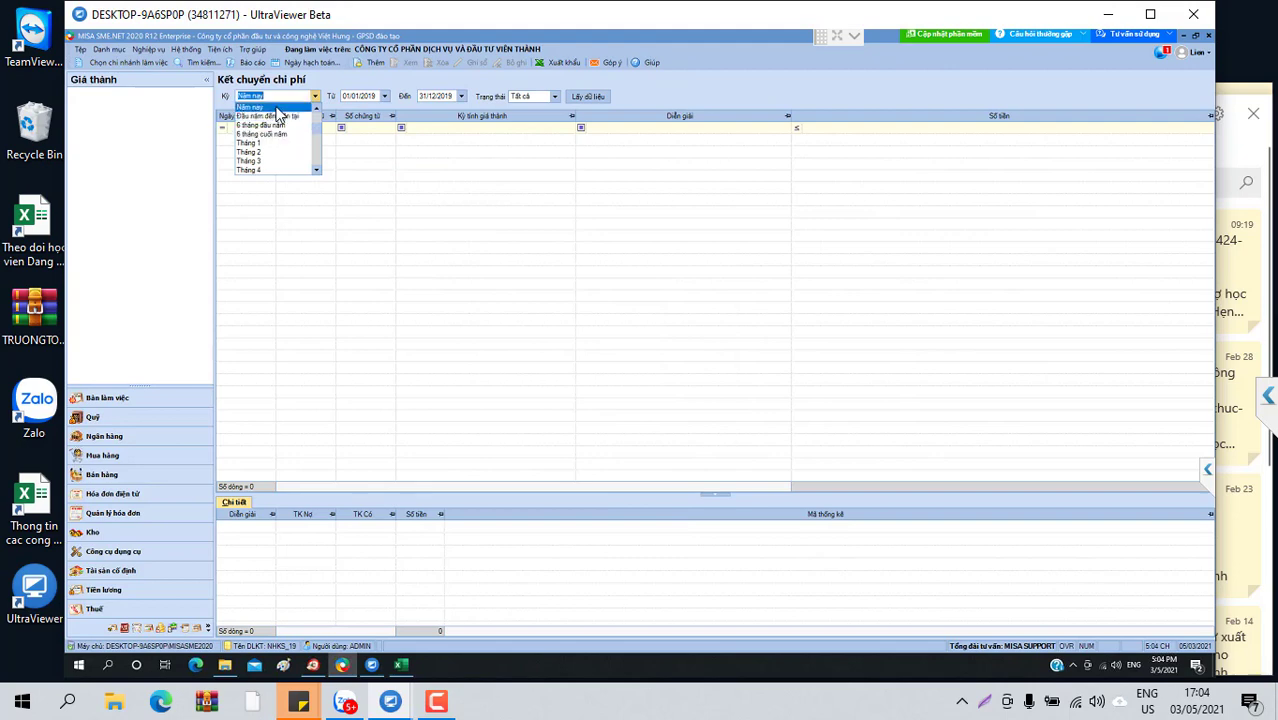
pyautogui.click(583, 96)
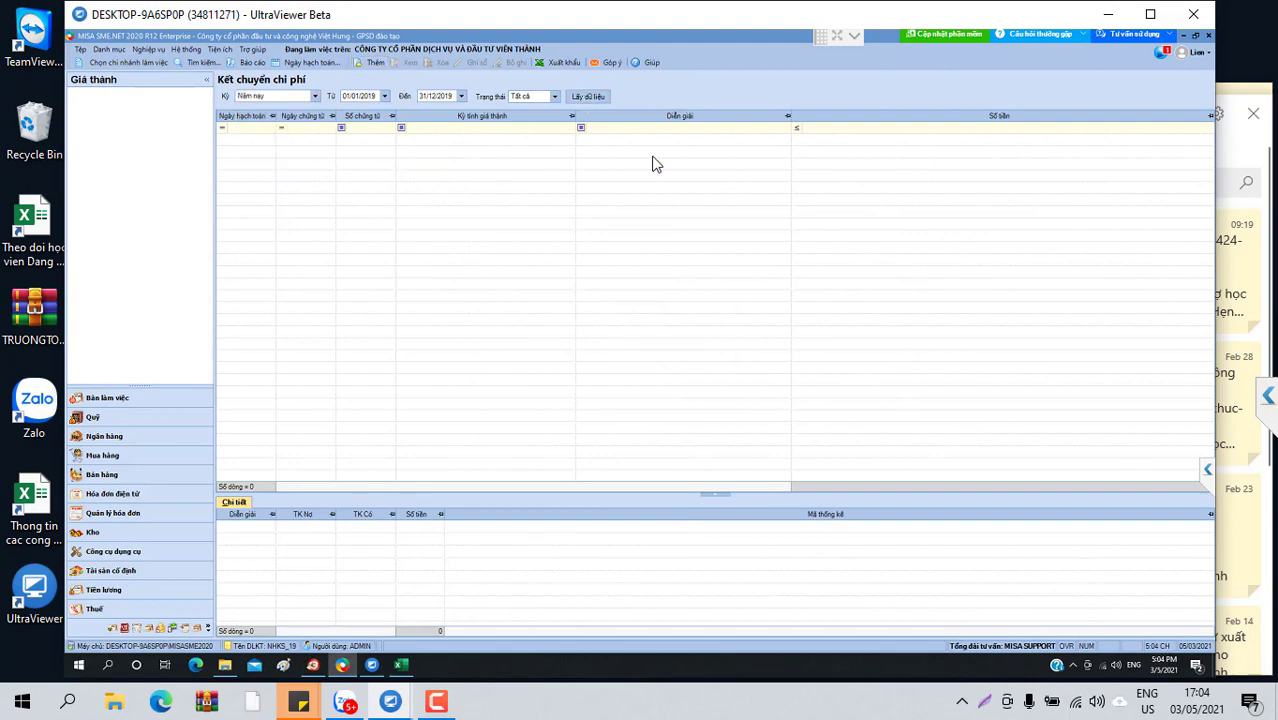
pyautogui.click(372, 62)
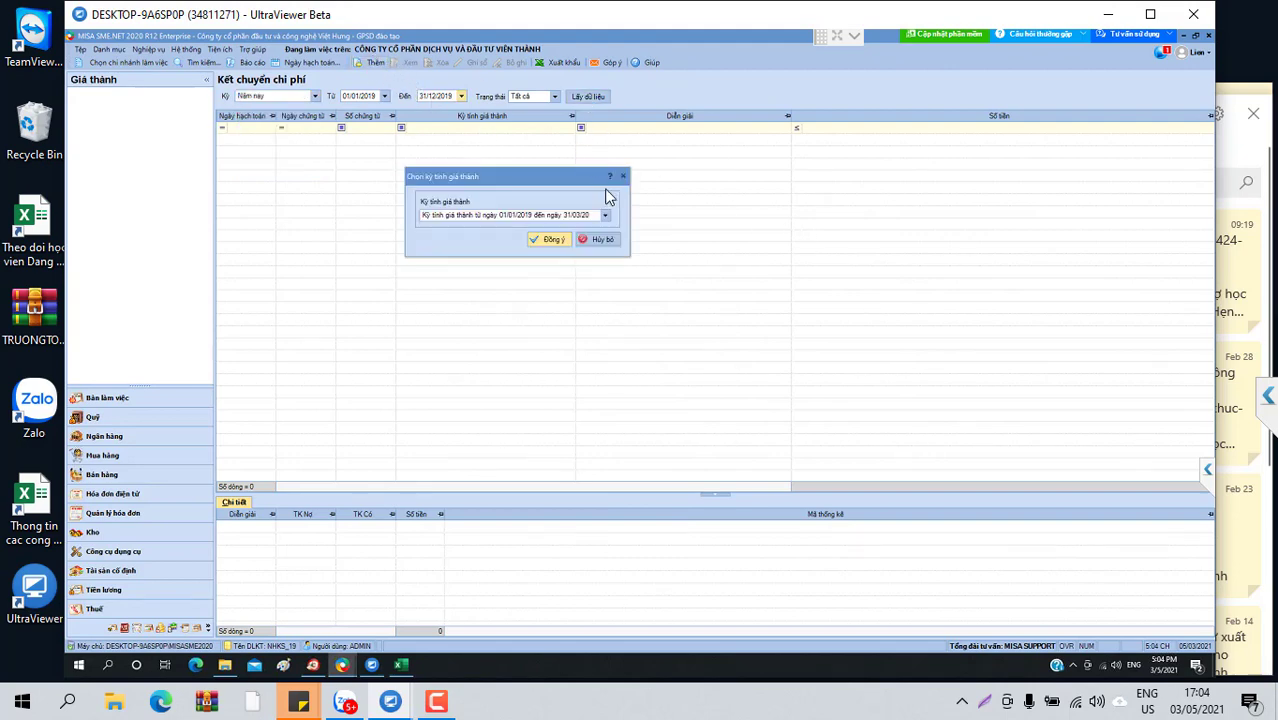
pyautogui.click(563, 242)
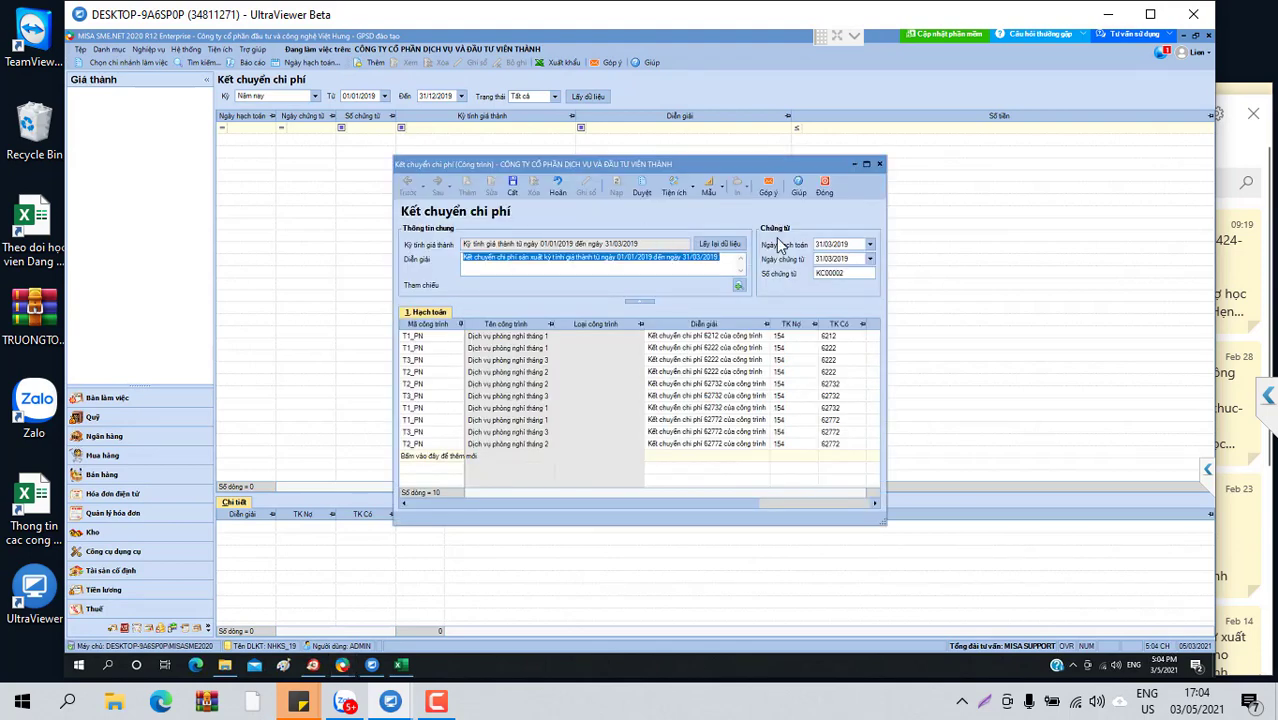
pyautogui.click(515, 188)
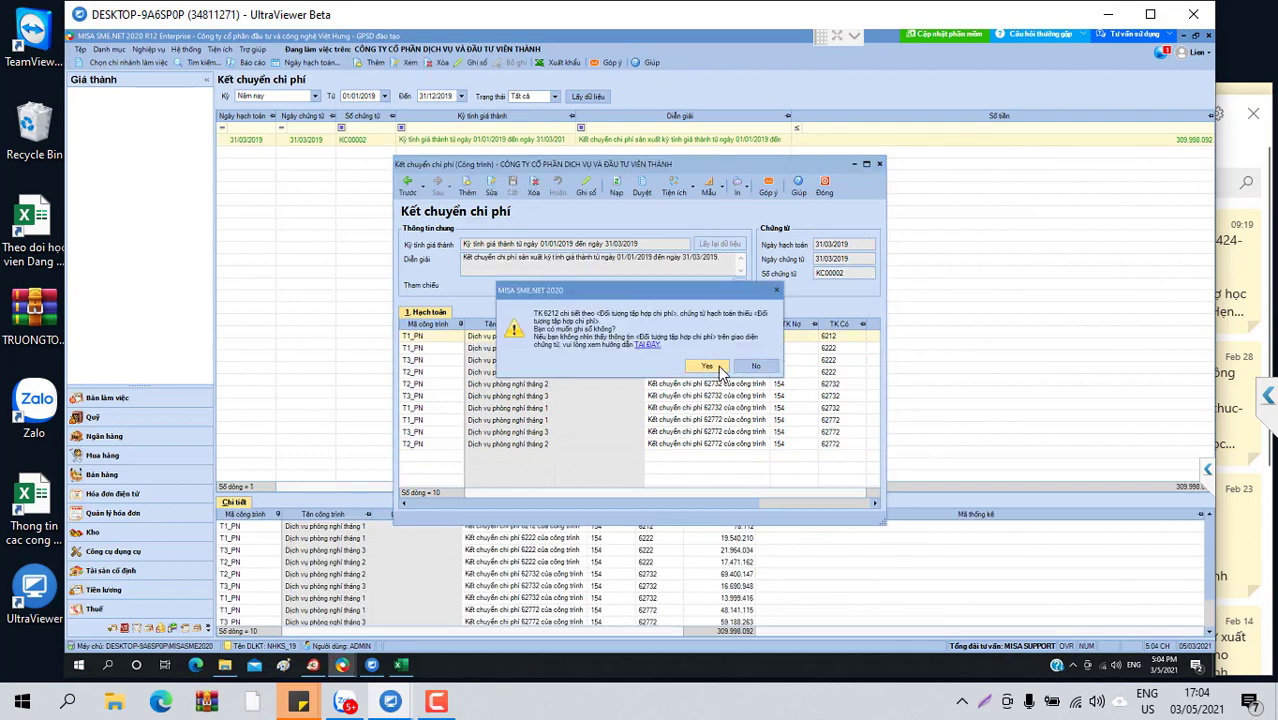
pyautogui.click(709, 366)
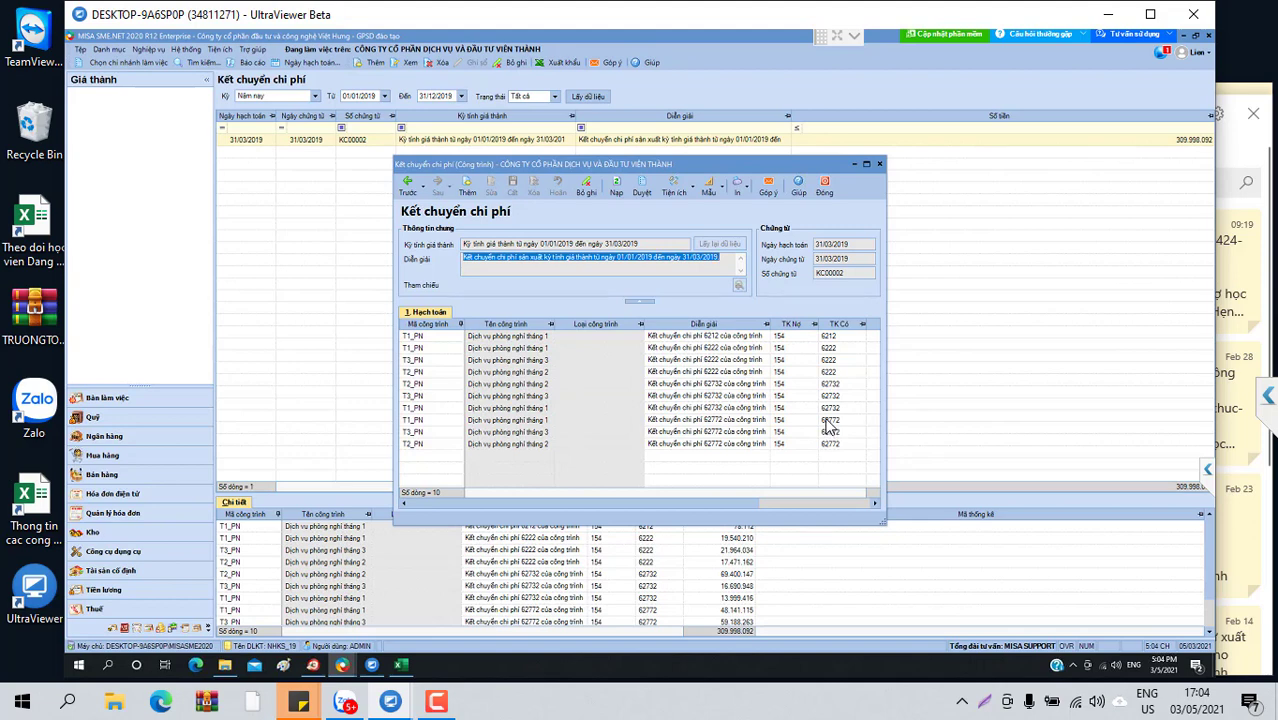
pyautogui.click(824, 190)
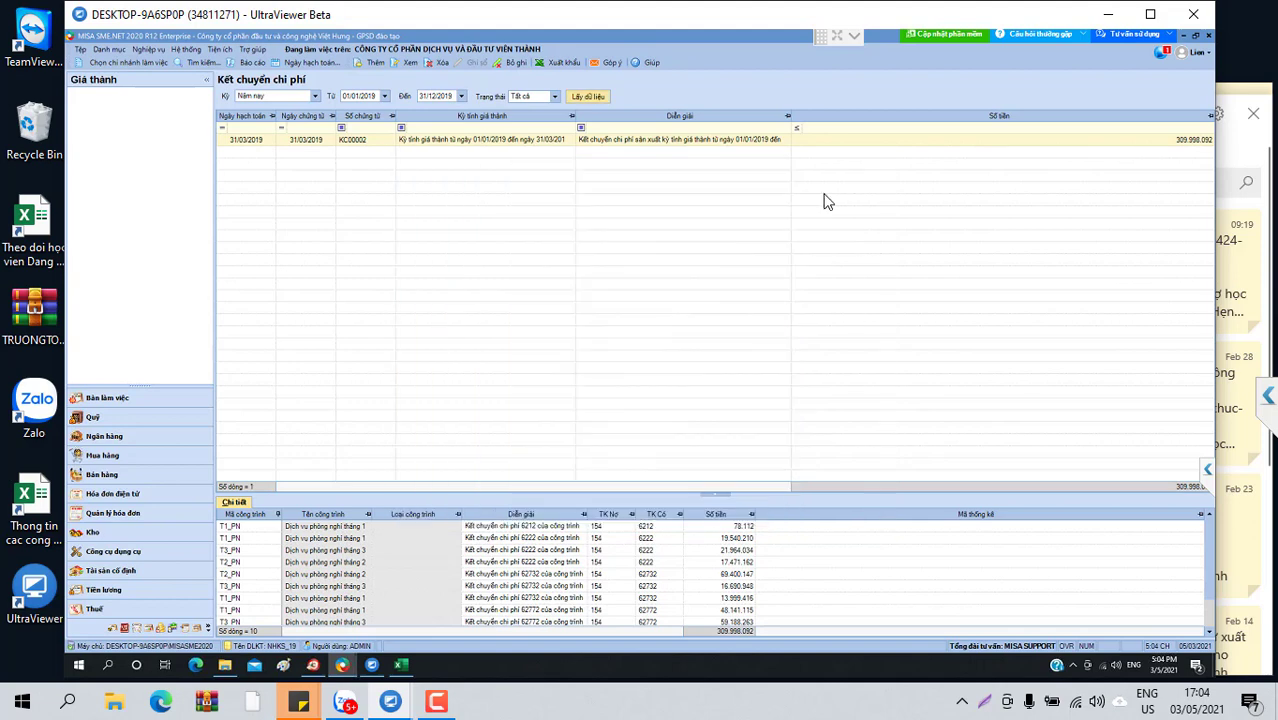
# Open the management-template trial balance, Bảng cân đối tài khoản (Mẫu quản trị), for Năm nay (01/01/2019 to 31/12/2019) at account level 3.
pyautogui.click(252, 63)
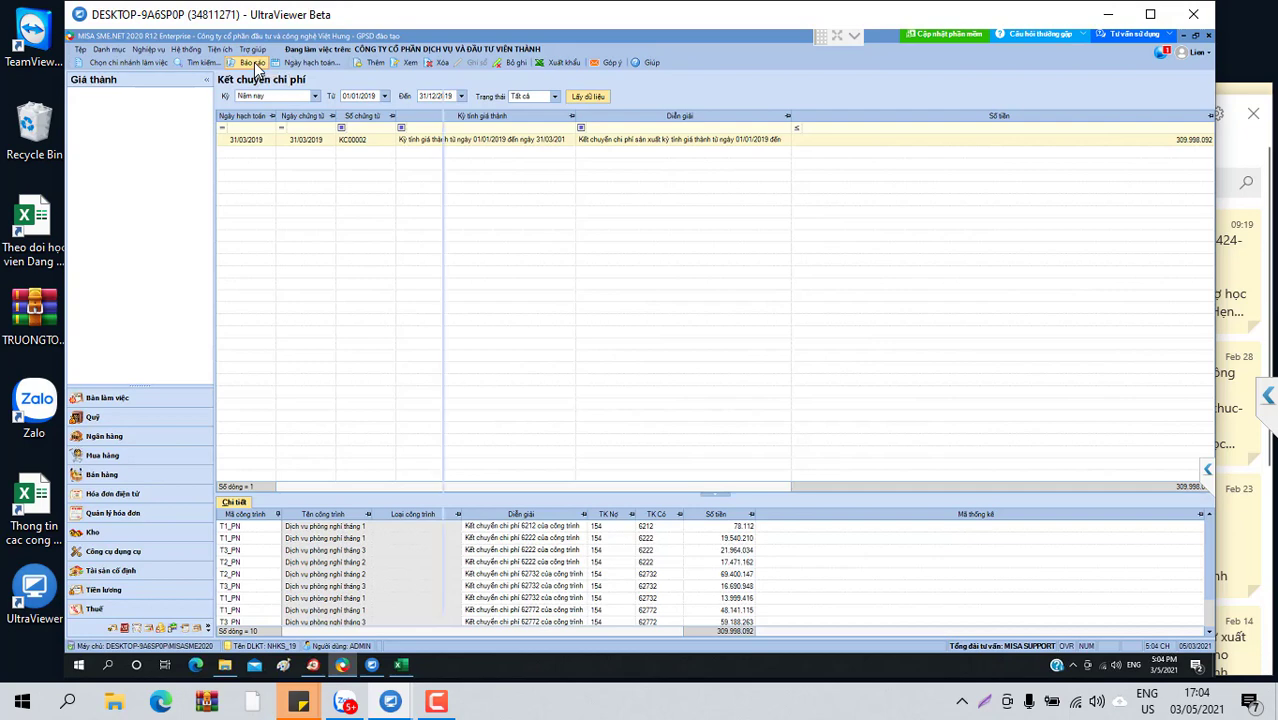
pyautogui.doubleClick(265, 95)
pyautogui.doubleClick(285, 108)
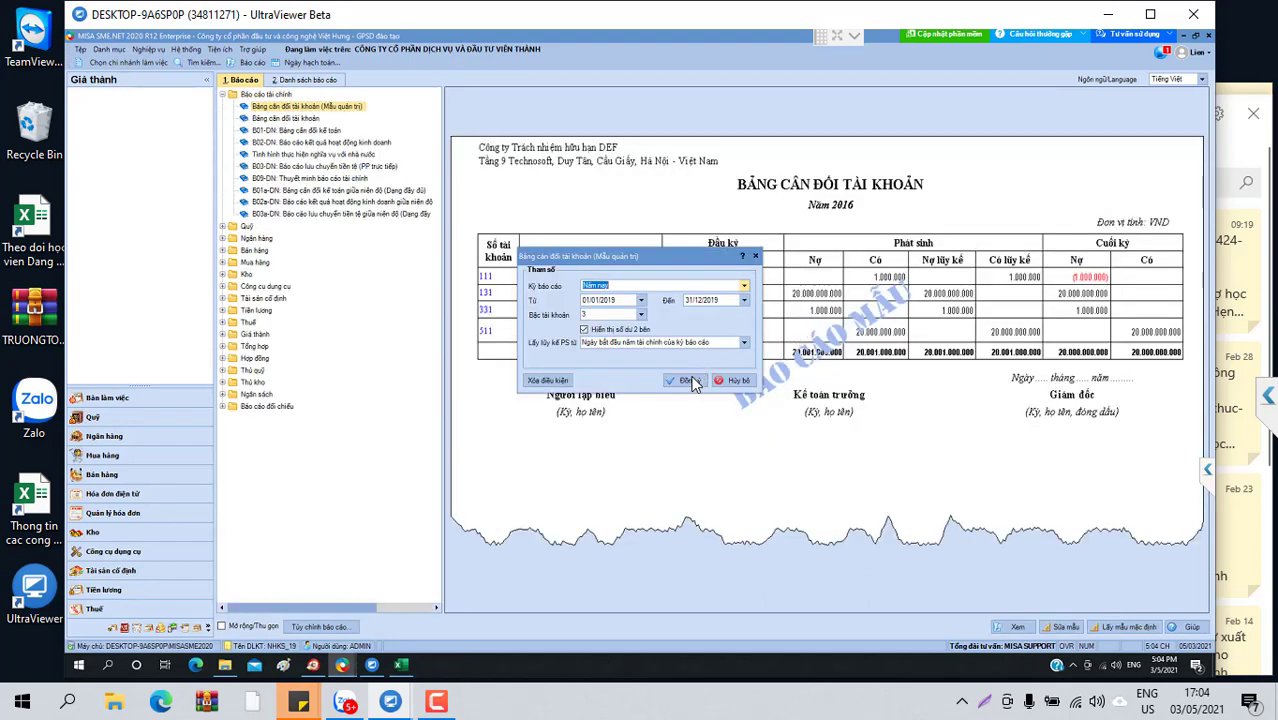
pyautogui.click(686, 381)
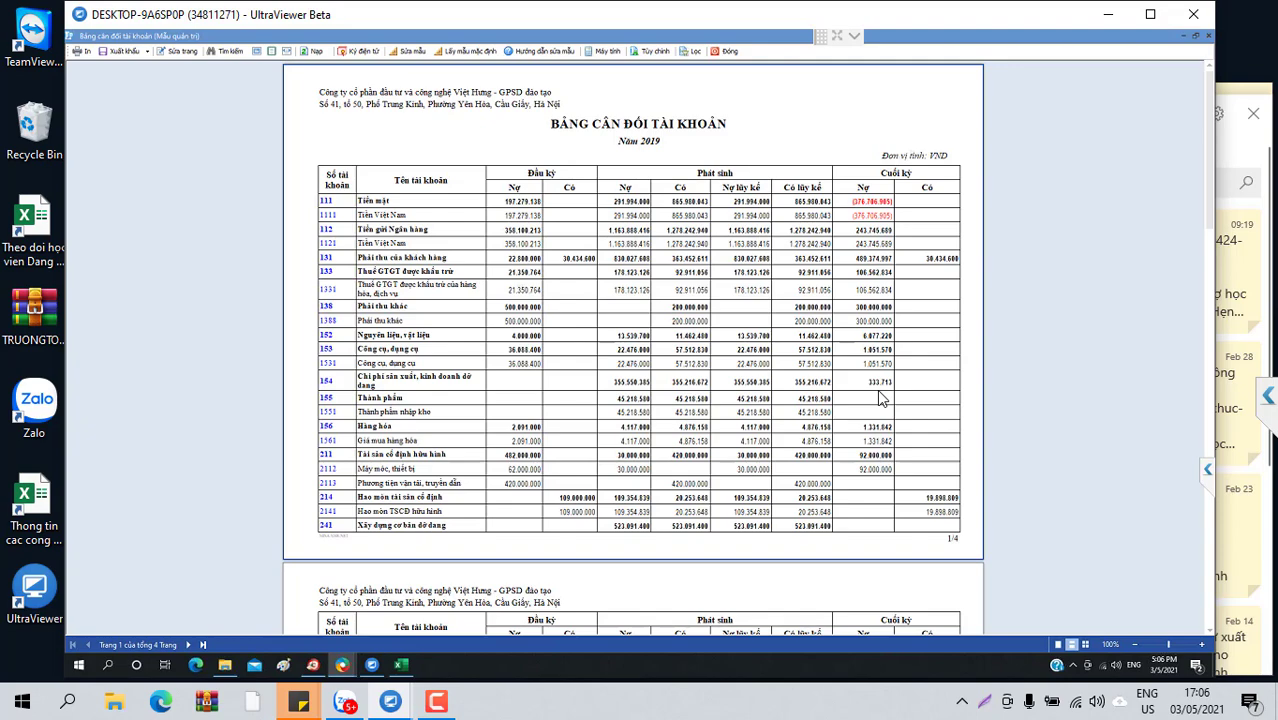
# Examine the trial balance movements and closing balances of the cost accounts 621, 622 and 627 and their sub-accounts, and close the report.
pyautogui.scroll(-5, 860, 415)
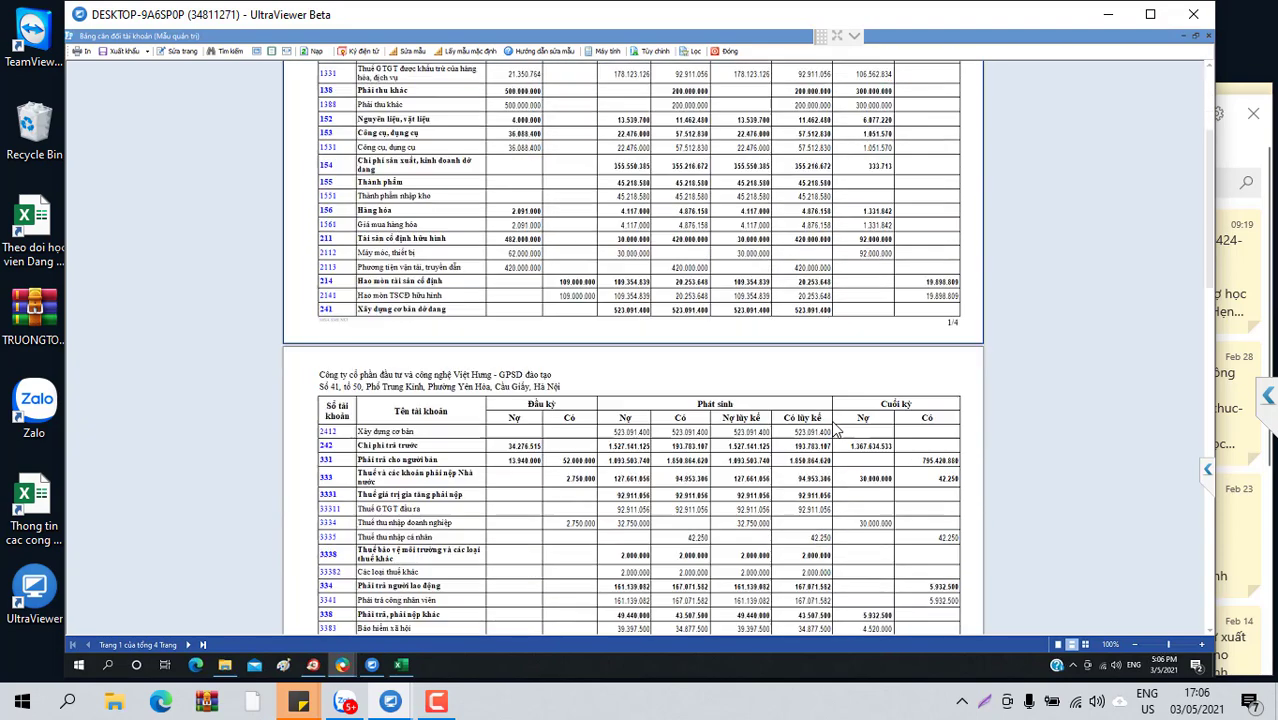
pyautogui.scroll(-2, 836, 430)
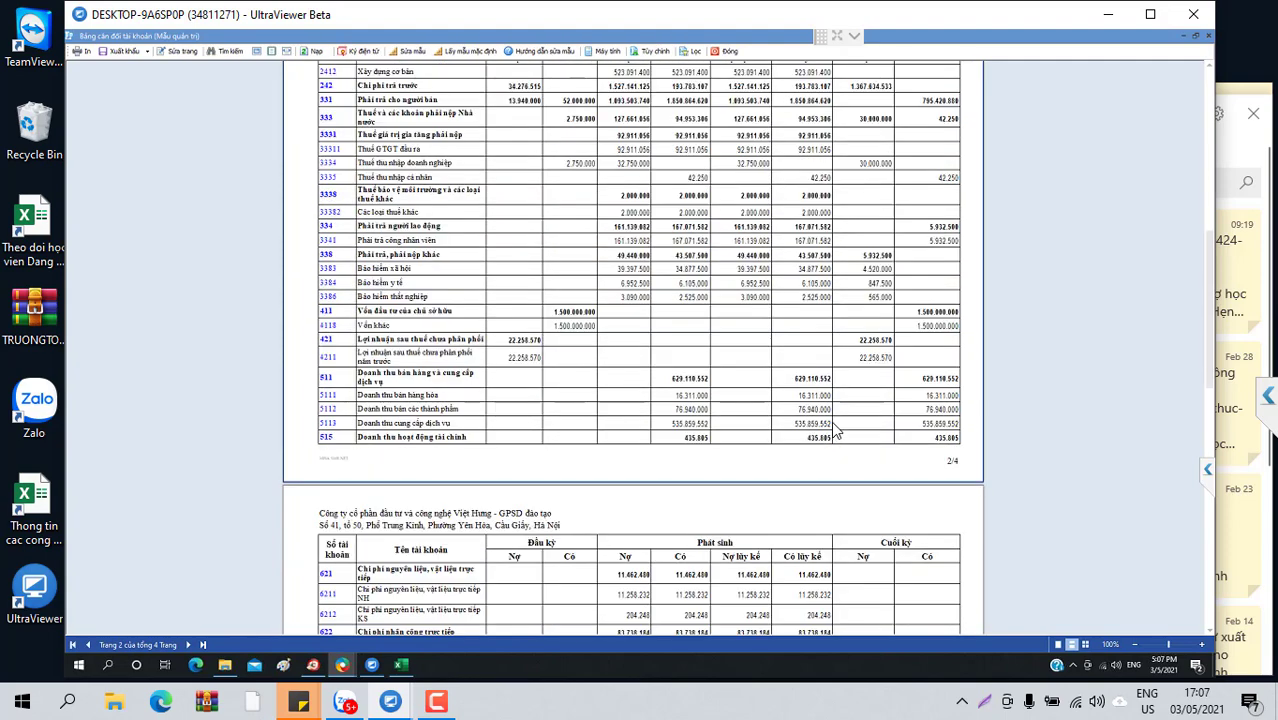
pyautogui.scroll(-3, 852, 484)
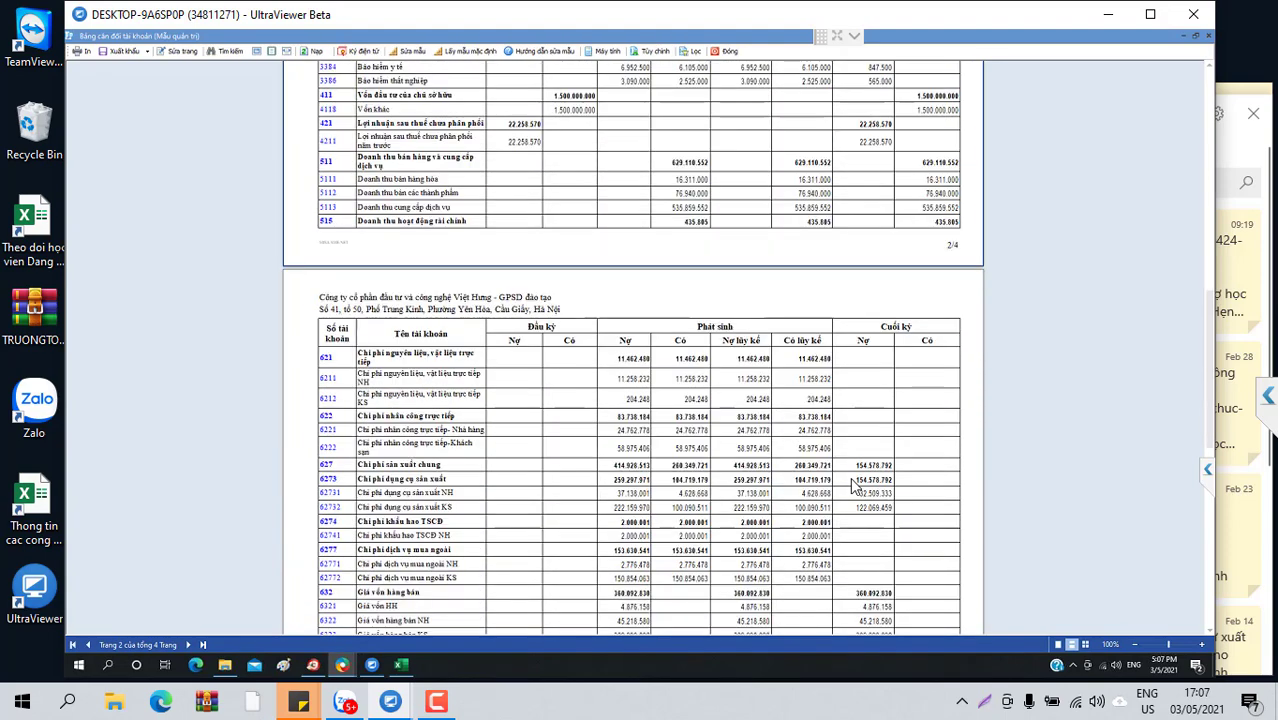
pyautogui.scroll(-2, 853, 490)
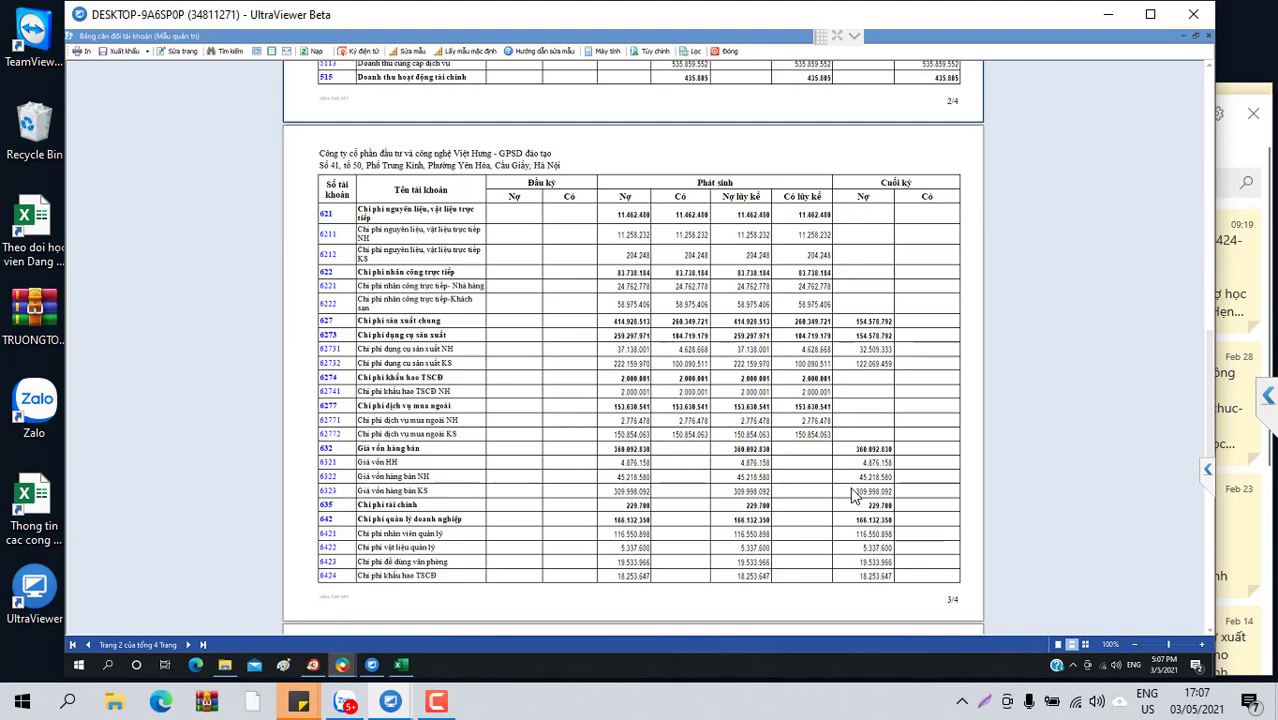
pyautogui.scroll(-2, 644, 494)
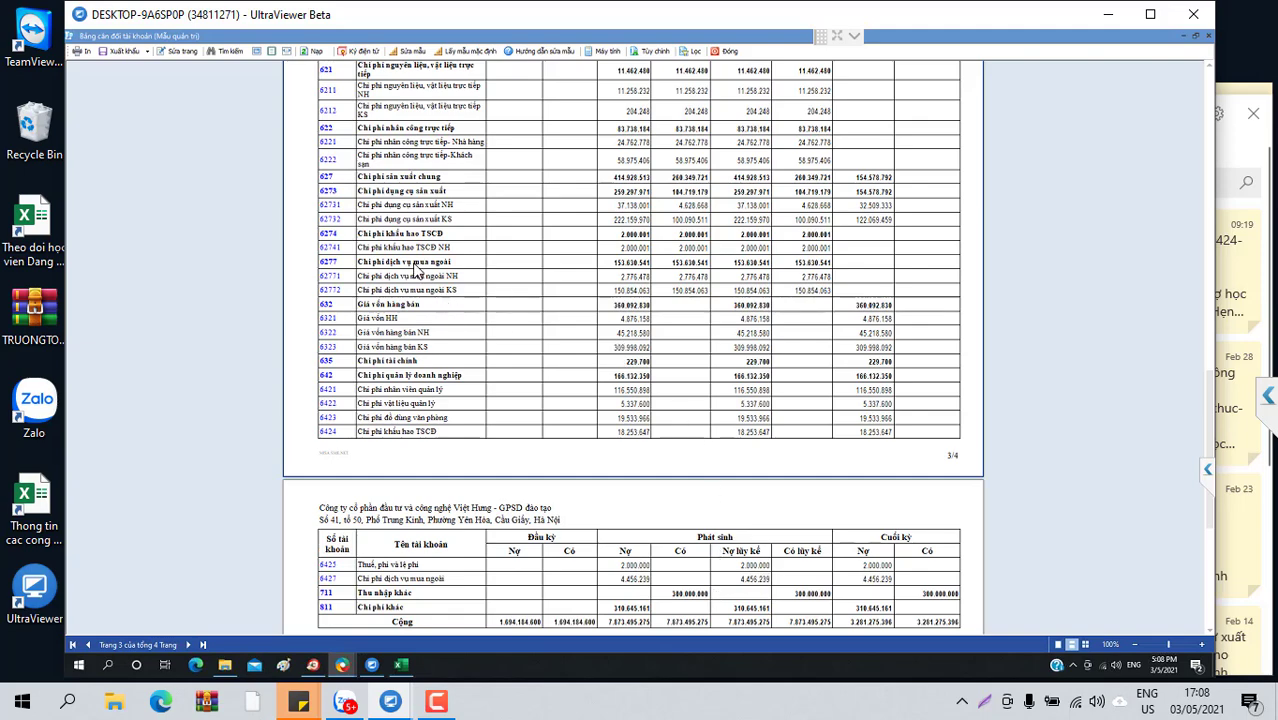
pyautogui.scroll(3, 450, 285)
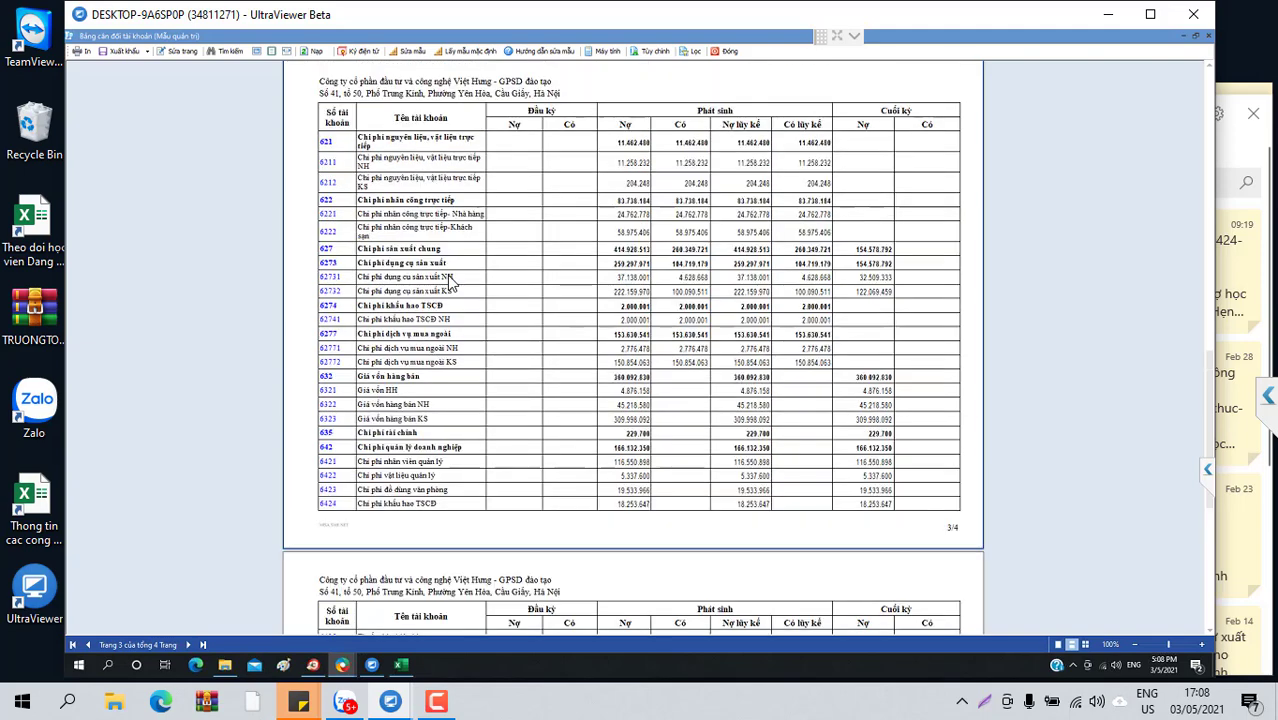
pyautogui.scroll(1, 450, 285)
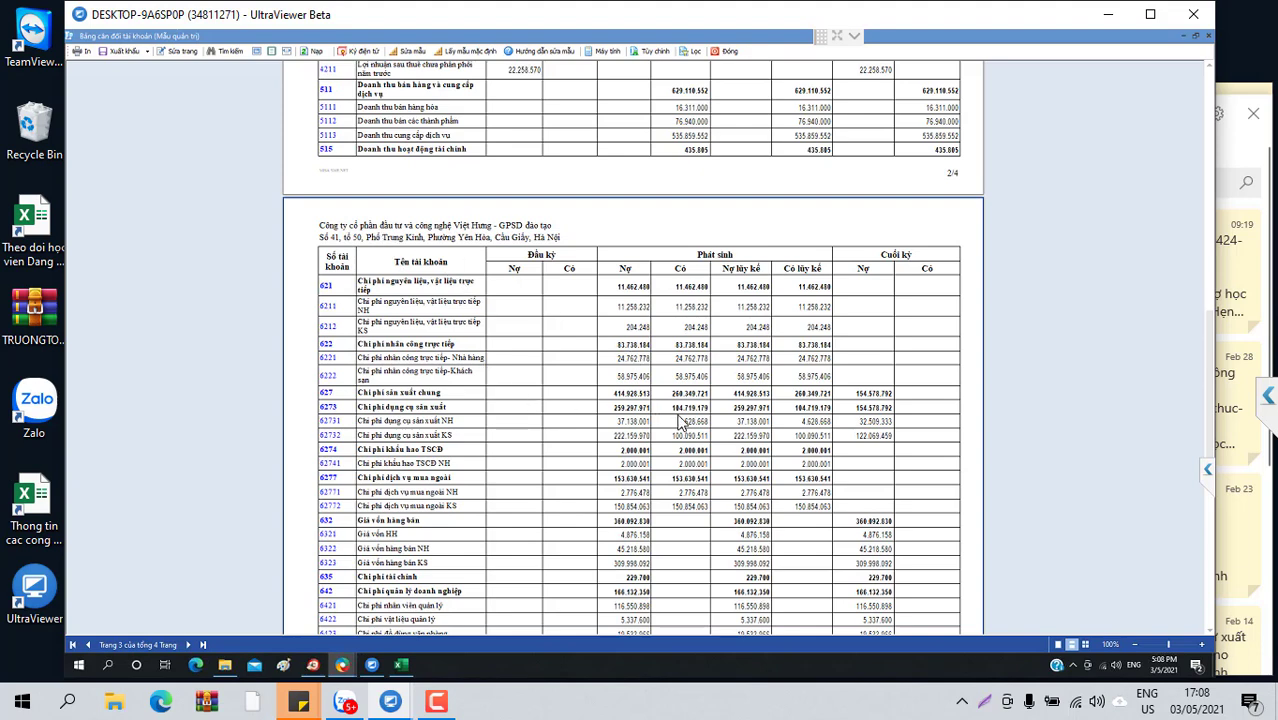
pyautogui.scroll(2, 679, 421)
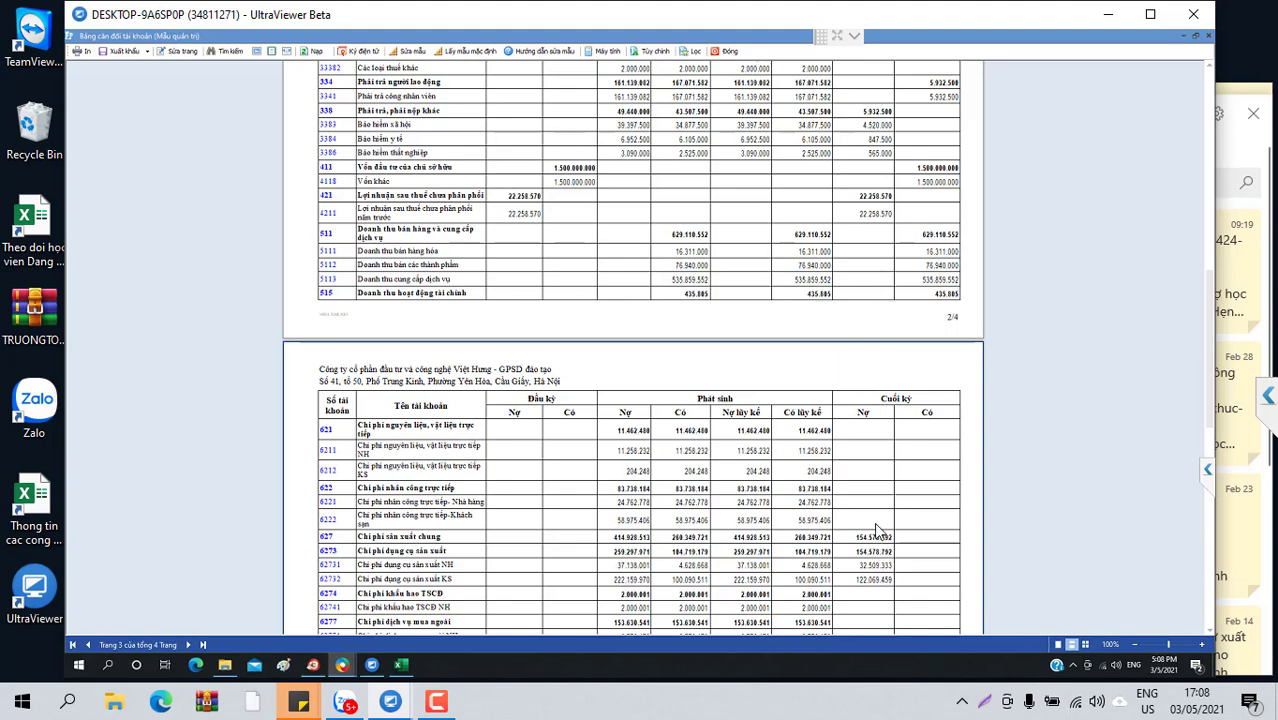
pyautogui.scroll(-1, 866, 556)
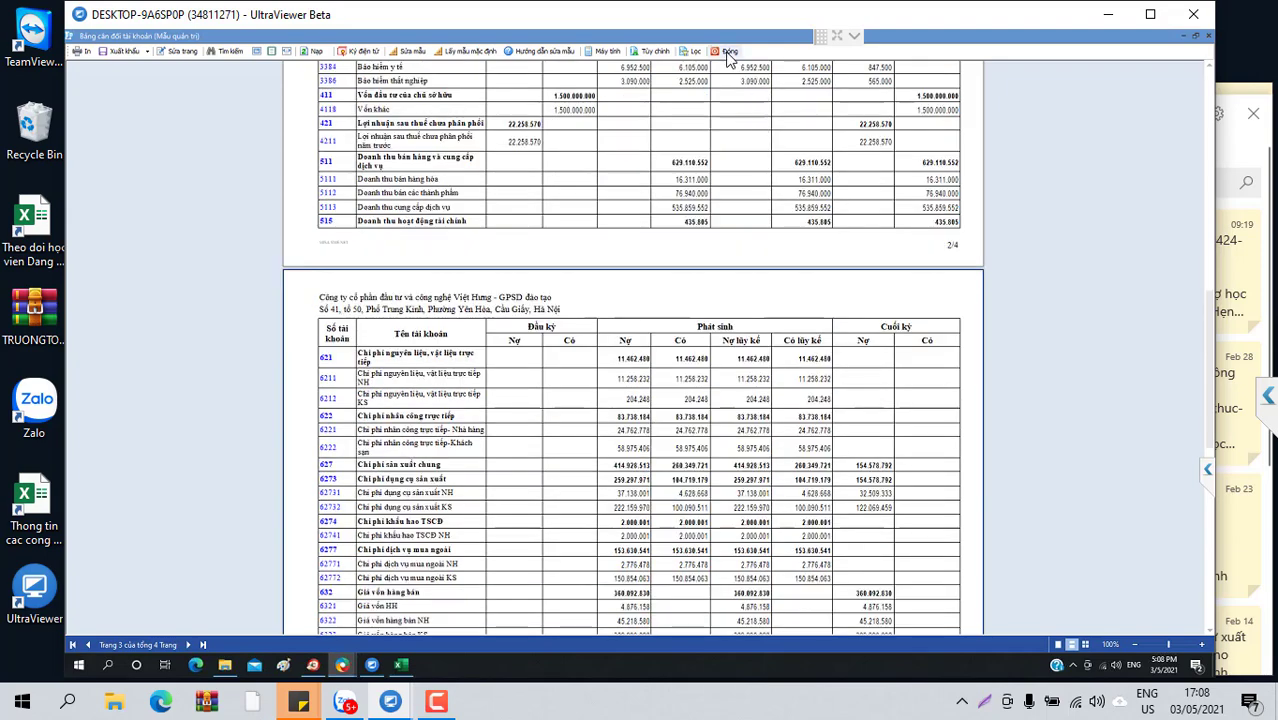
pyautogui.click(729, 53)
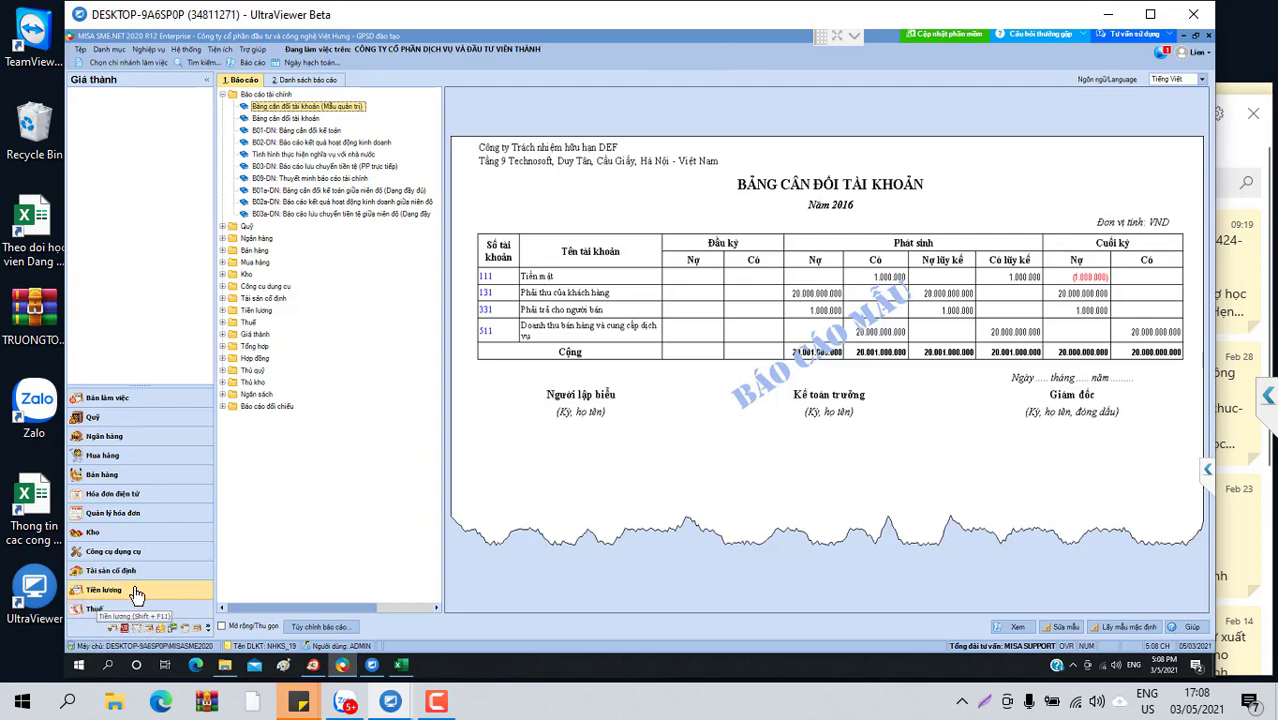
# Unpost and delete voucher KC00001 in the Giản đơn cost transfer list.
pyautogui.click(112, 628)
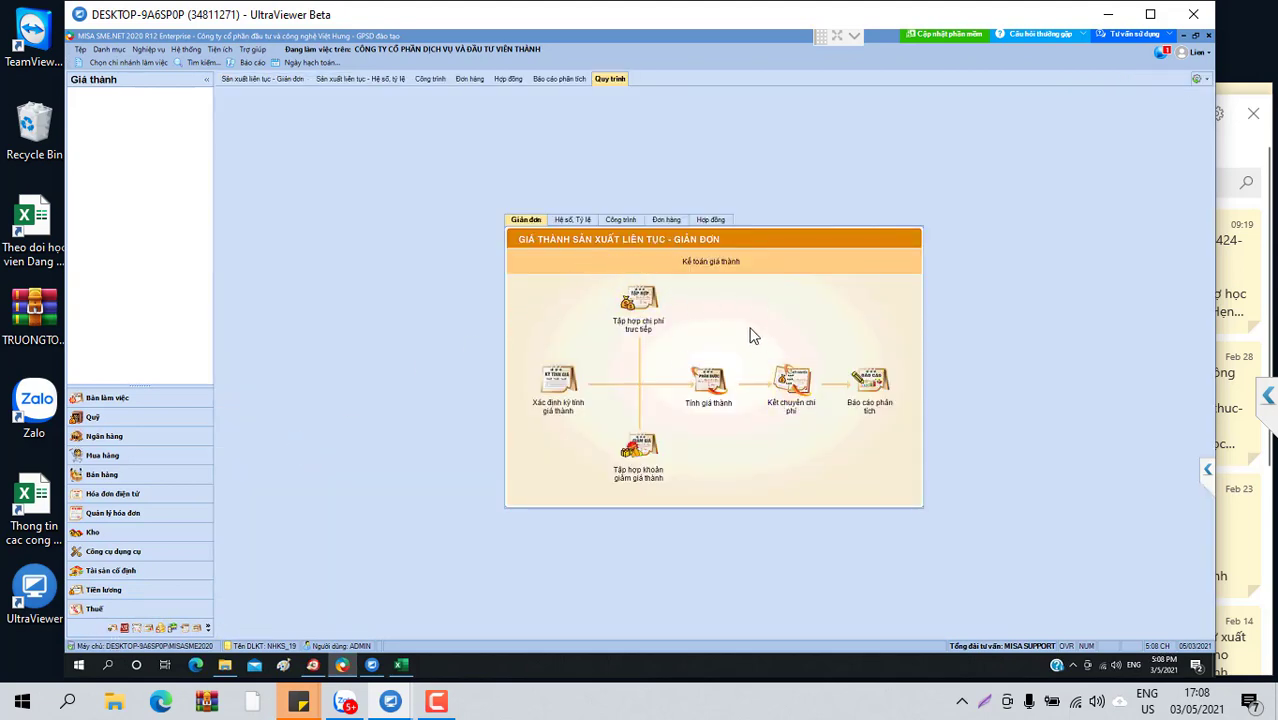
pyautogui.click(791, 389)
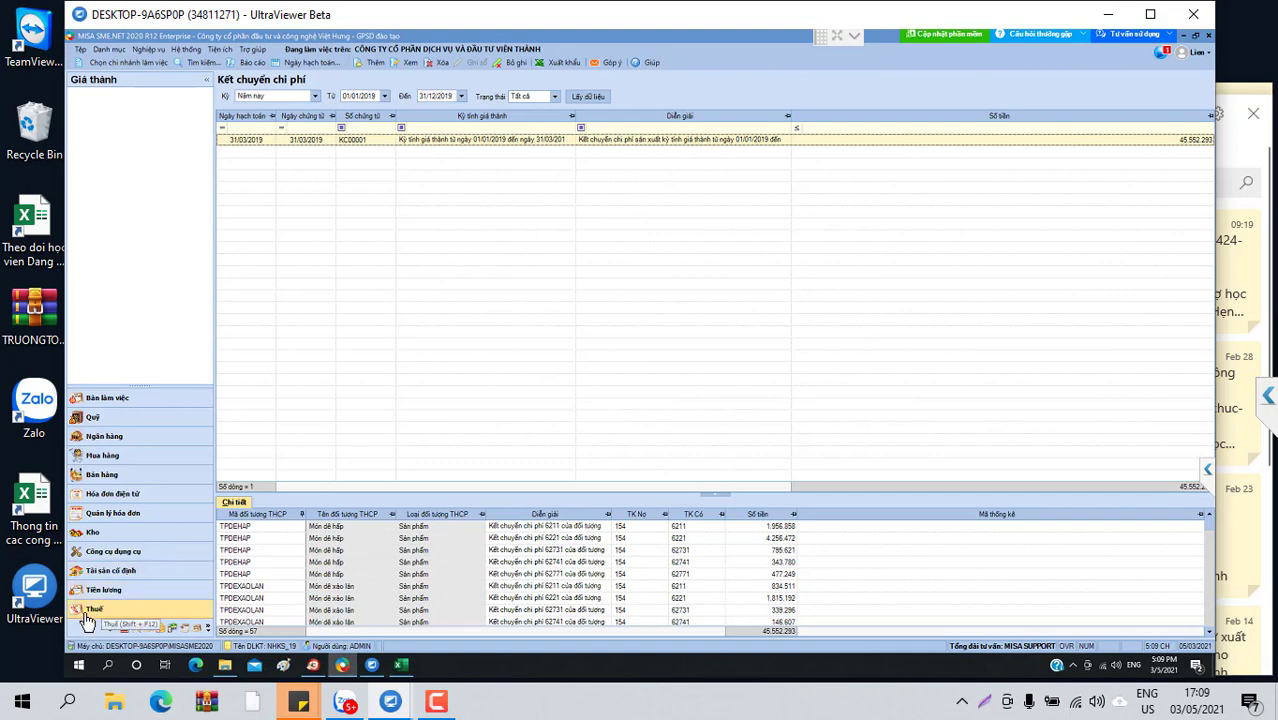
pyautogui.click(120, 628)
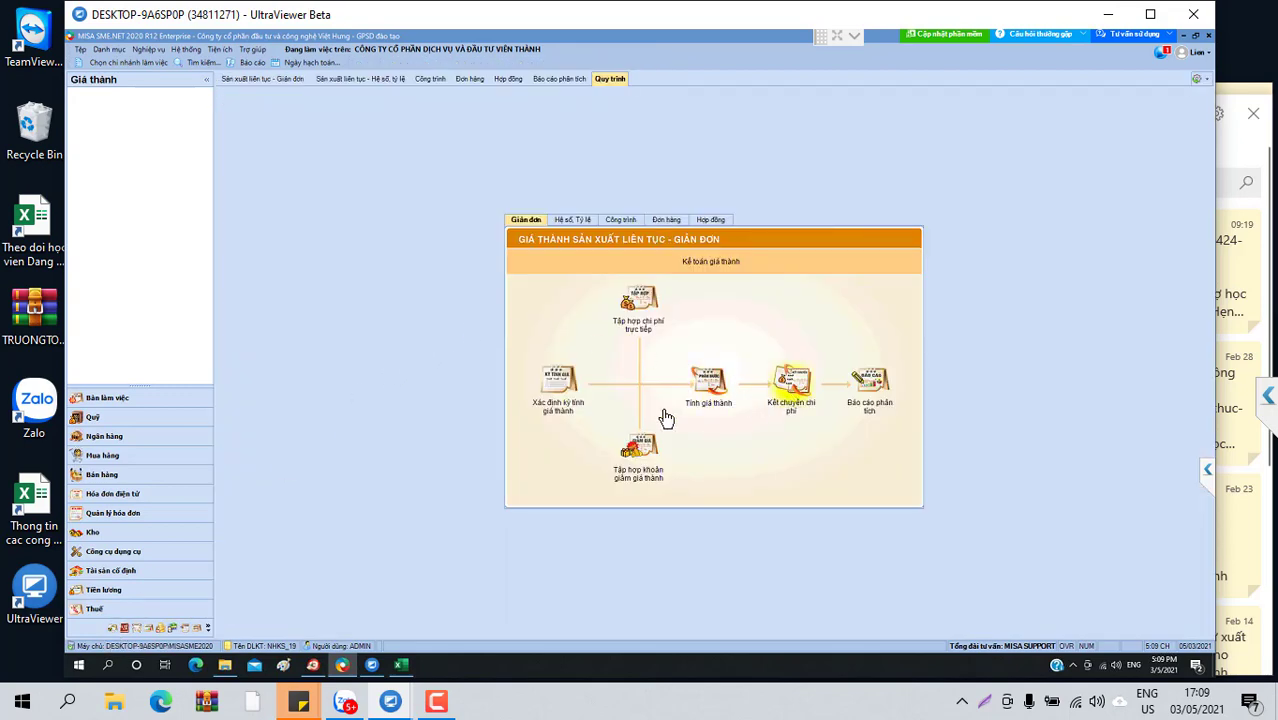
pyautogui.click(795, 385)
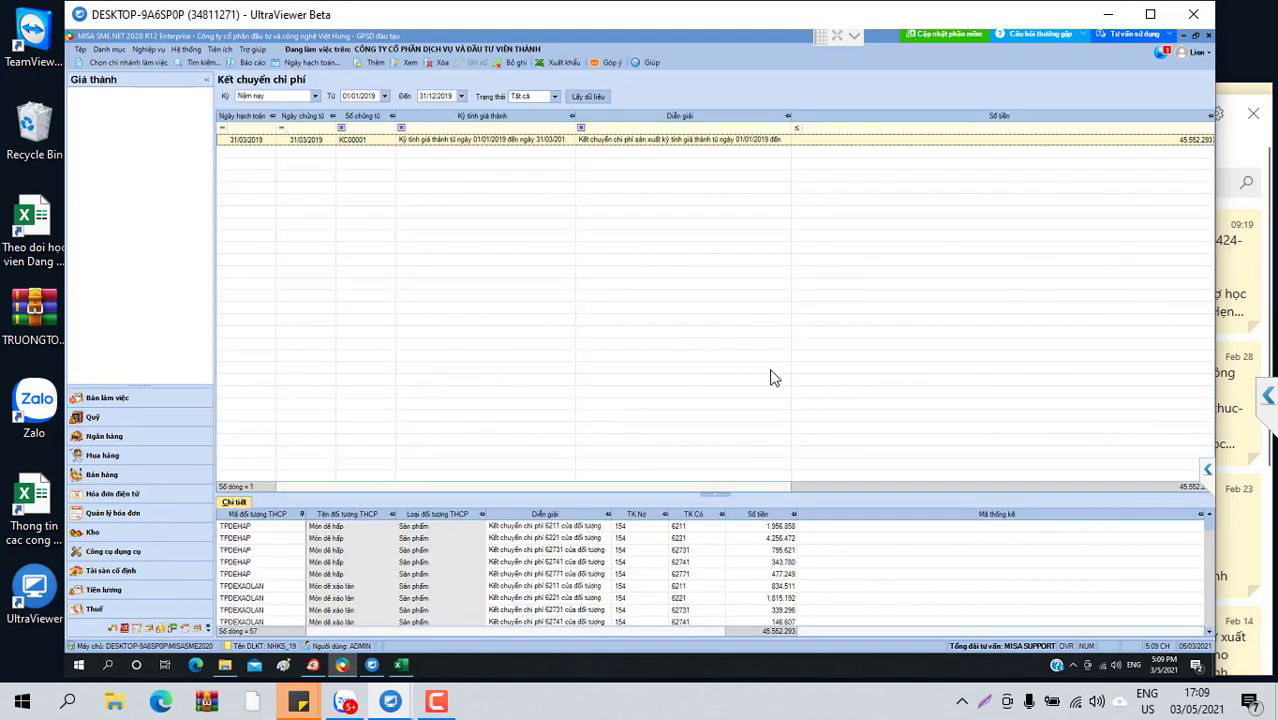
pyautogui.click(515, 61)
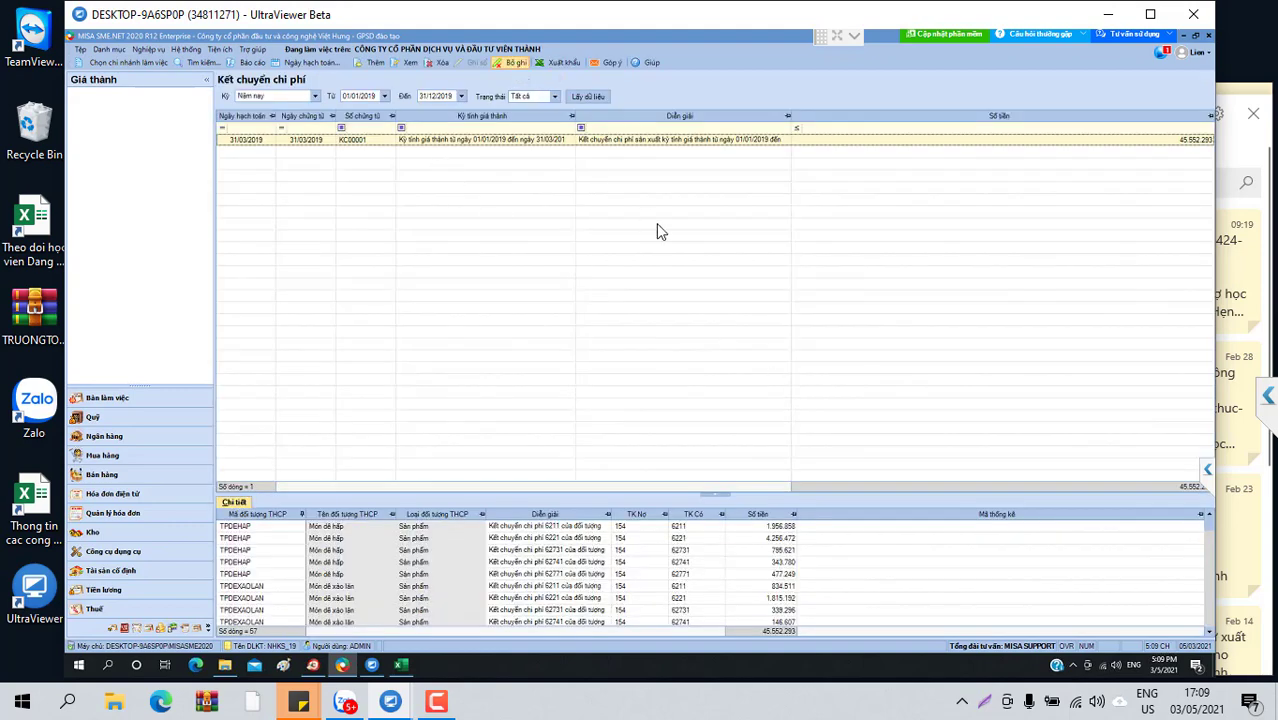
pyautogui.click(439, 65)
pyautogui.click(656, 391)
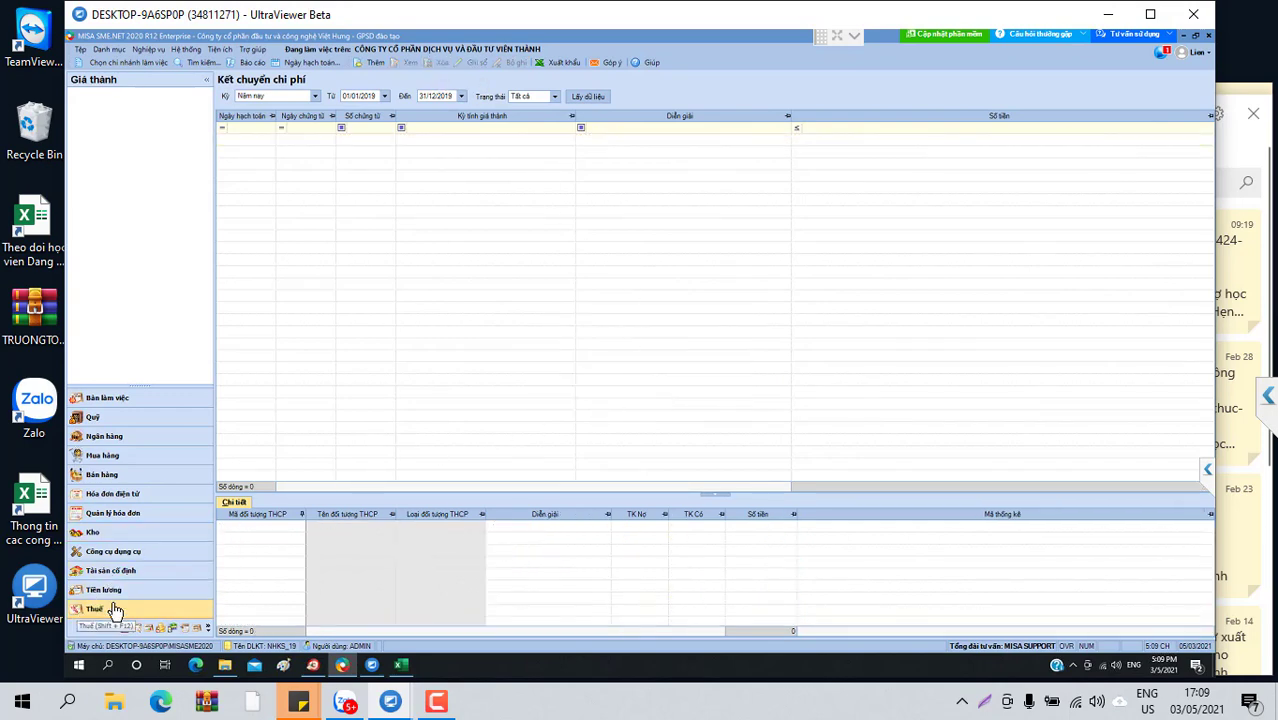
# Create and save a new Giản đơn cost transfer voucher, KC00003, for the costing period 01/01/2019 to 31/03/2019, and close it.
pyautogui.click(112, 634)
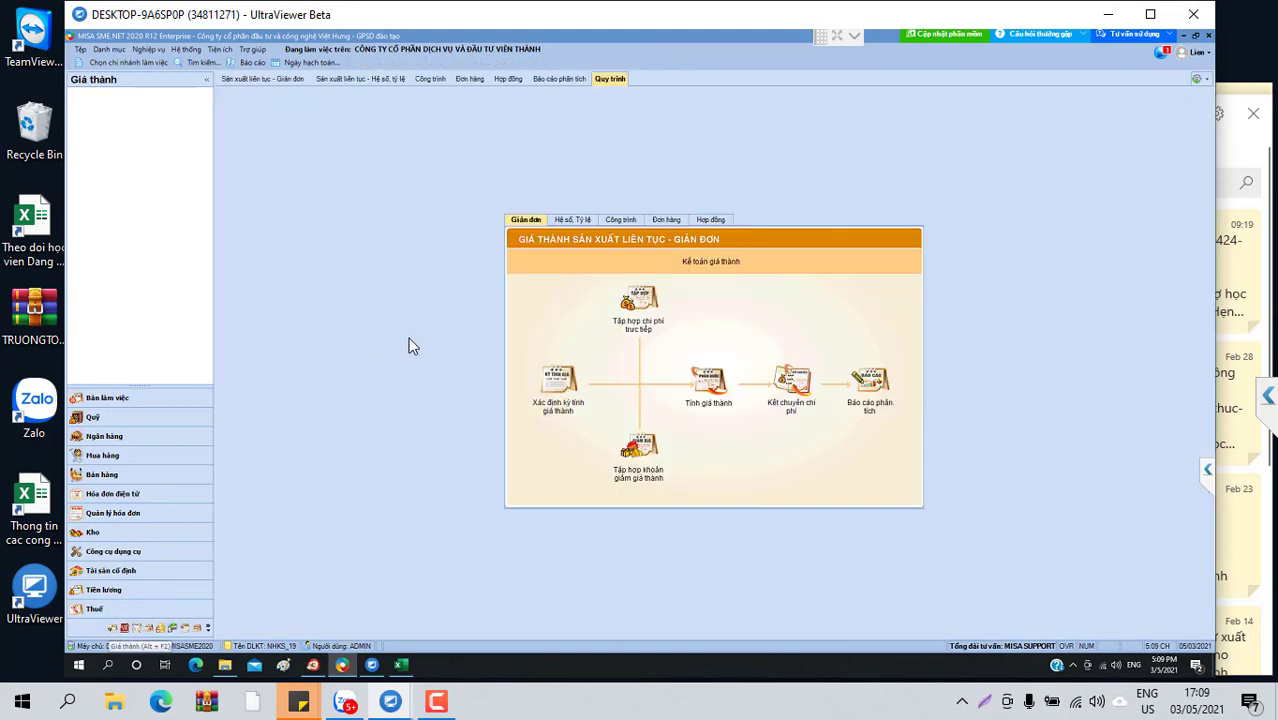
pyautogui.click(622, 272)
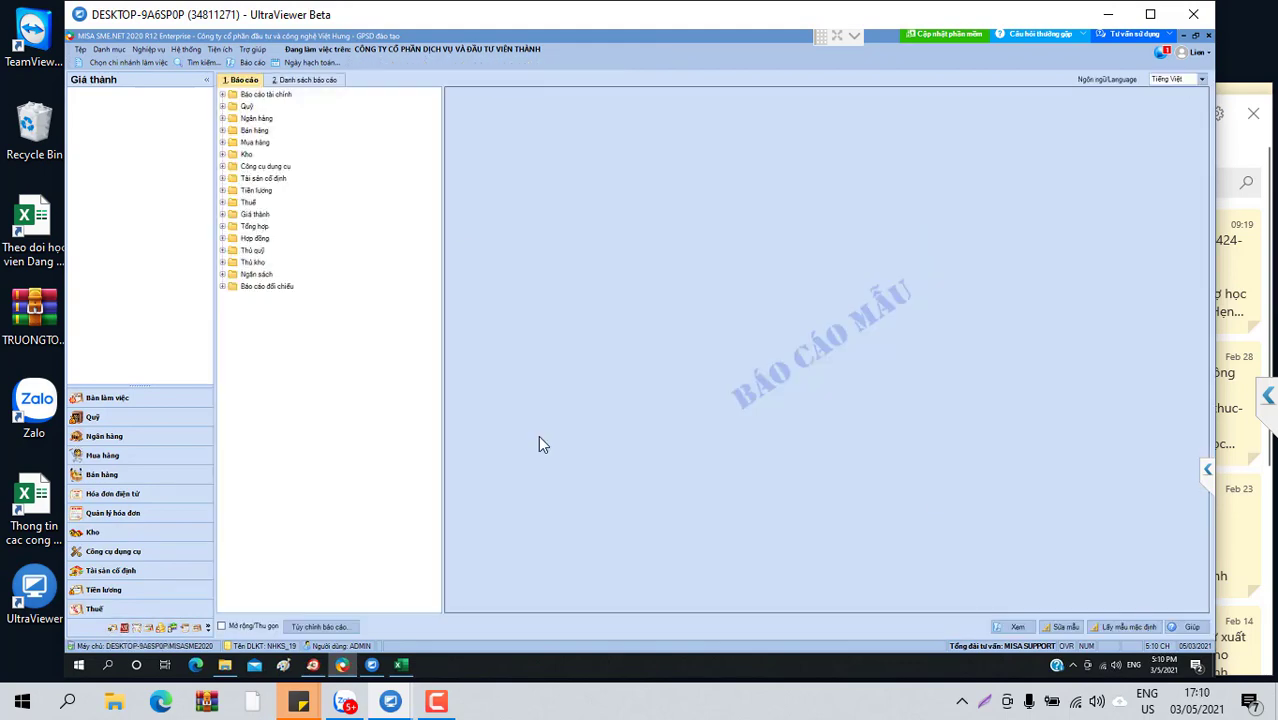
pyautogui.click(110, 632)
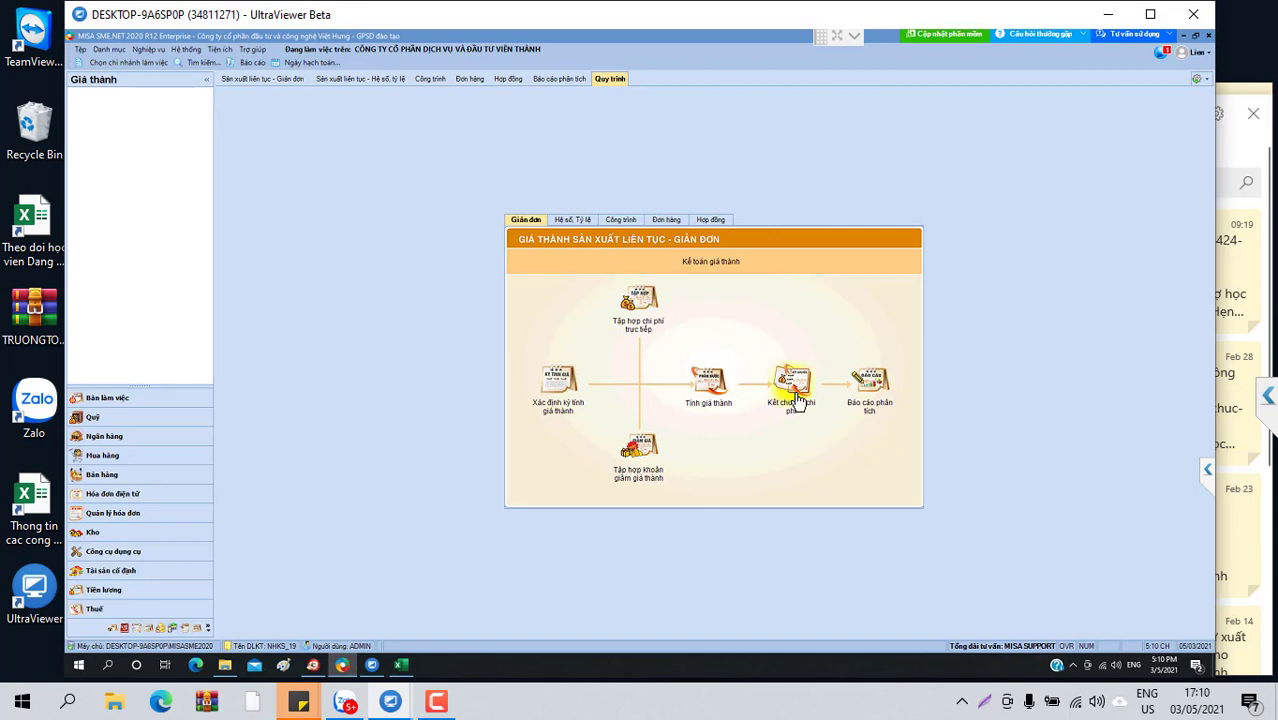
pyautogui.click(795, 400)
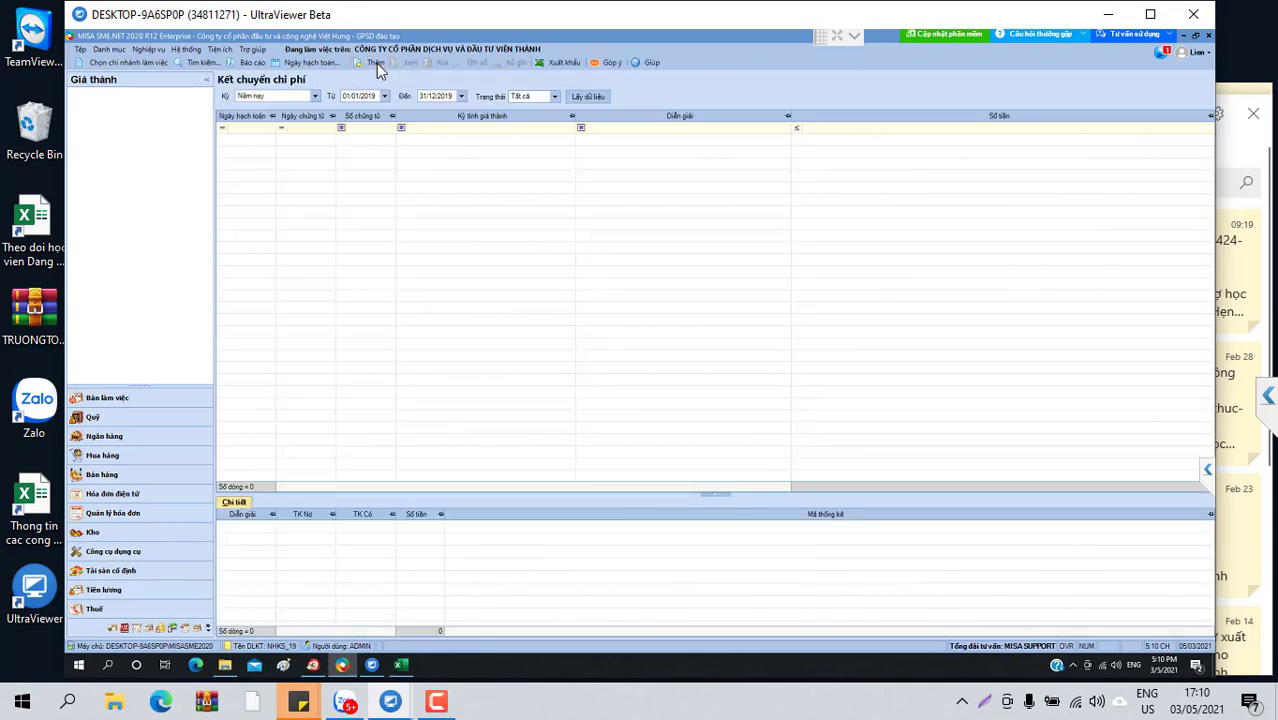
pyautogui.click(376, 63)
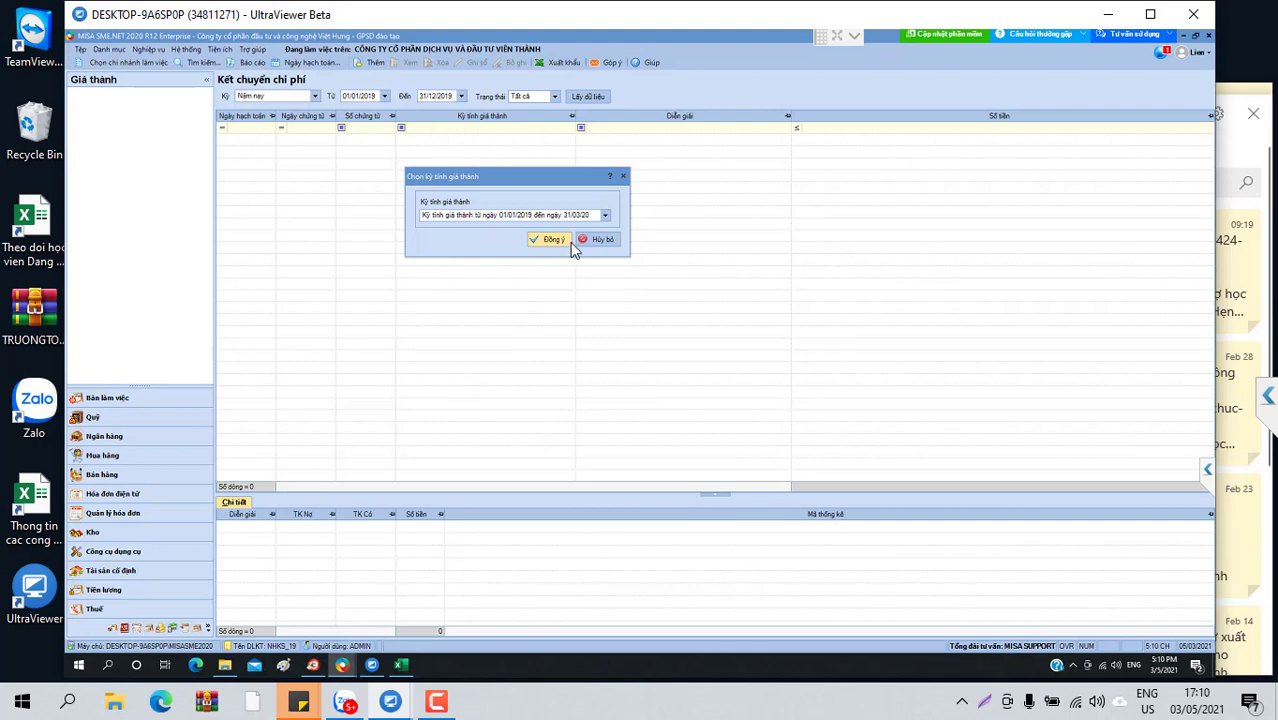
pyautogui.click(552, 239)
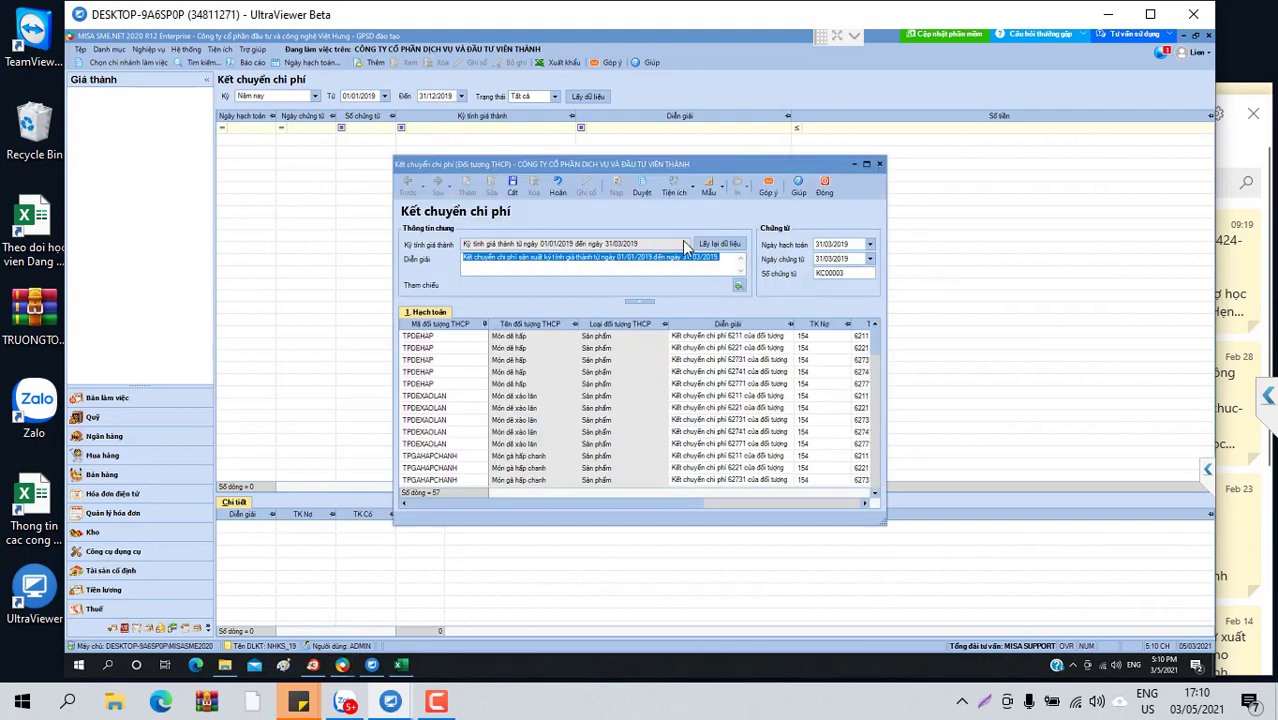
pyautogui.click(516, 186)
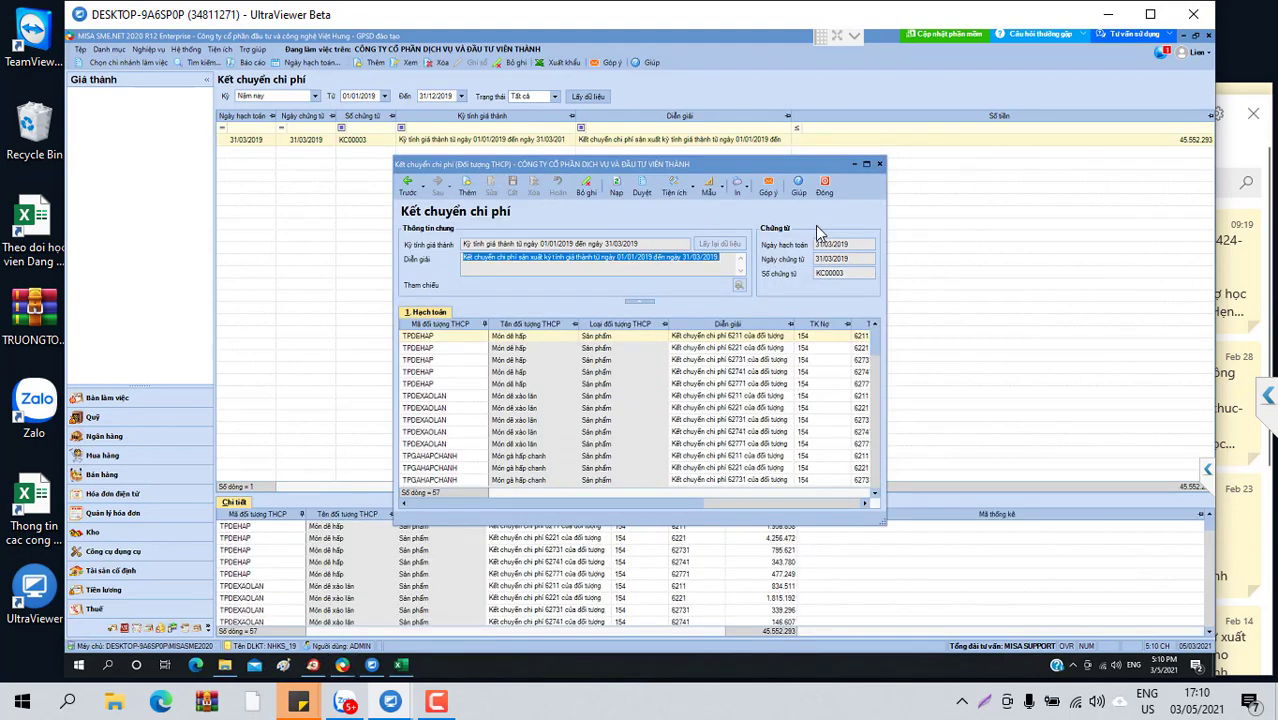
pyautogui.click(826, 188)
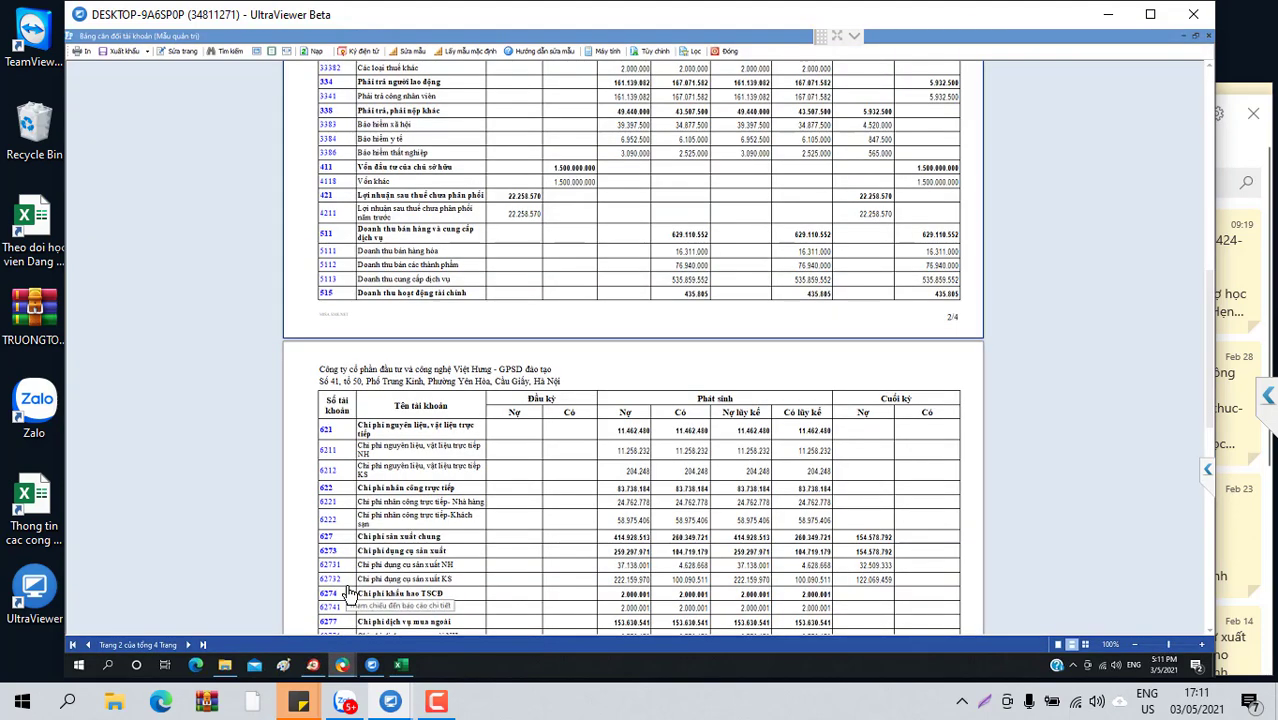
# Close the trial balance and delete the Giản đơn costing period 01/01/2019 to 31/03/2019 from the costing period list.
pyautogui.click(730, 52)
pyautogui.click(112, 628)
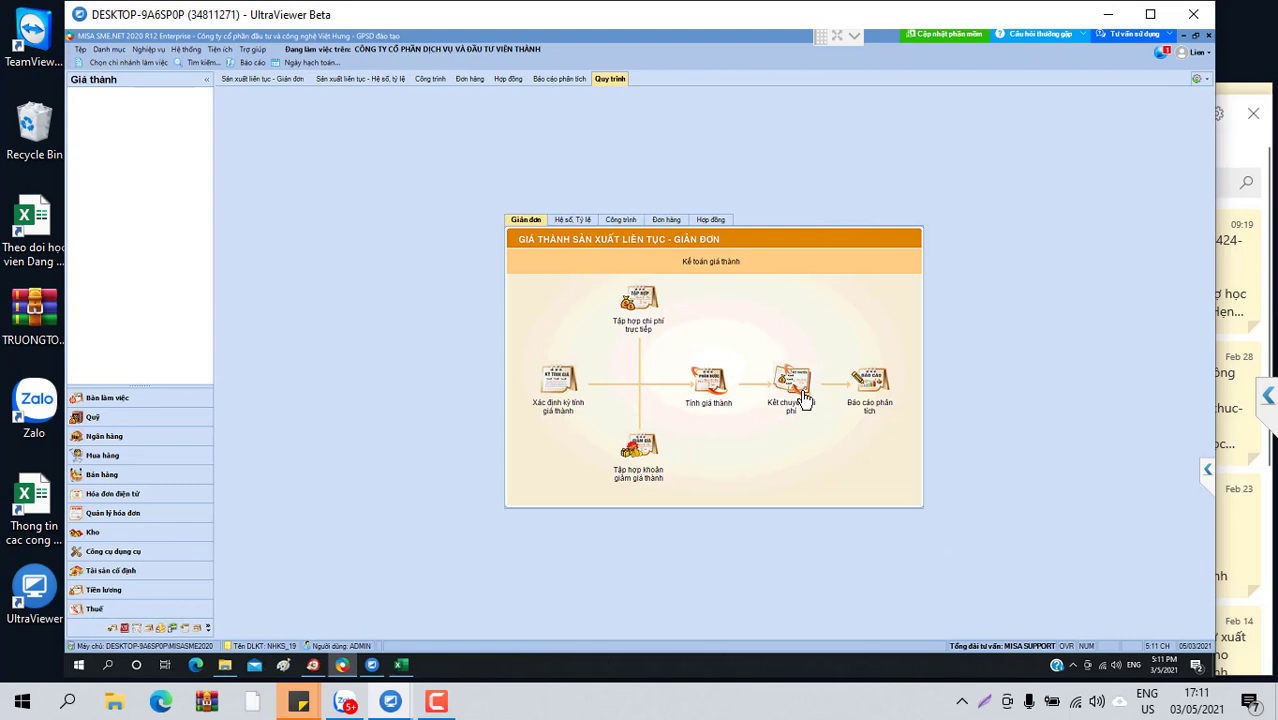
pyautogui.click(788, 382)
pyautogui.click(546, 112)
pyautogui.click(557, 382)
pyautogui.click(583, 405)
pyautogui.click(496, 97)
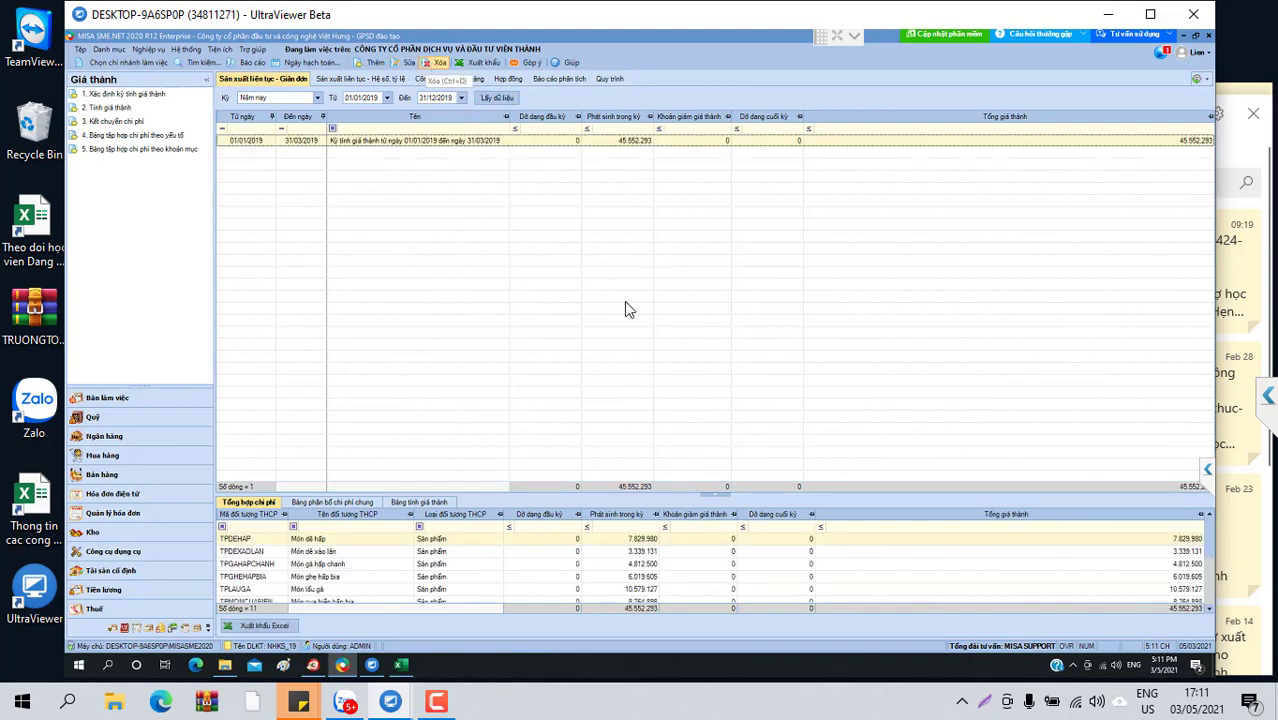
pyautogui.hotkey('ctrl', 'd')
pyautogui.click(680, 398)
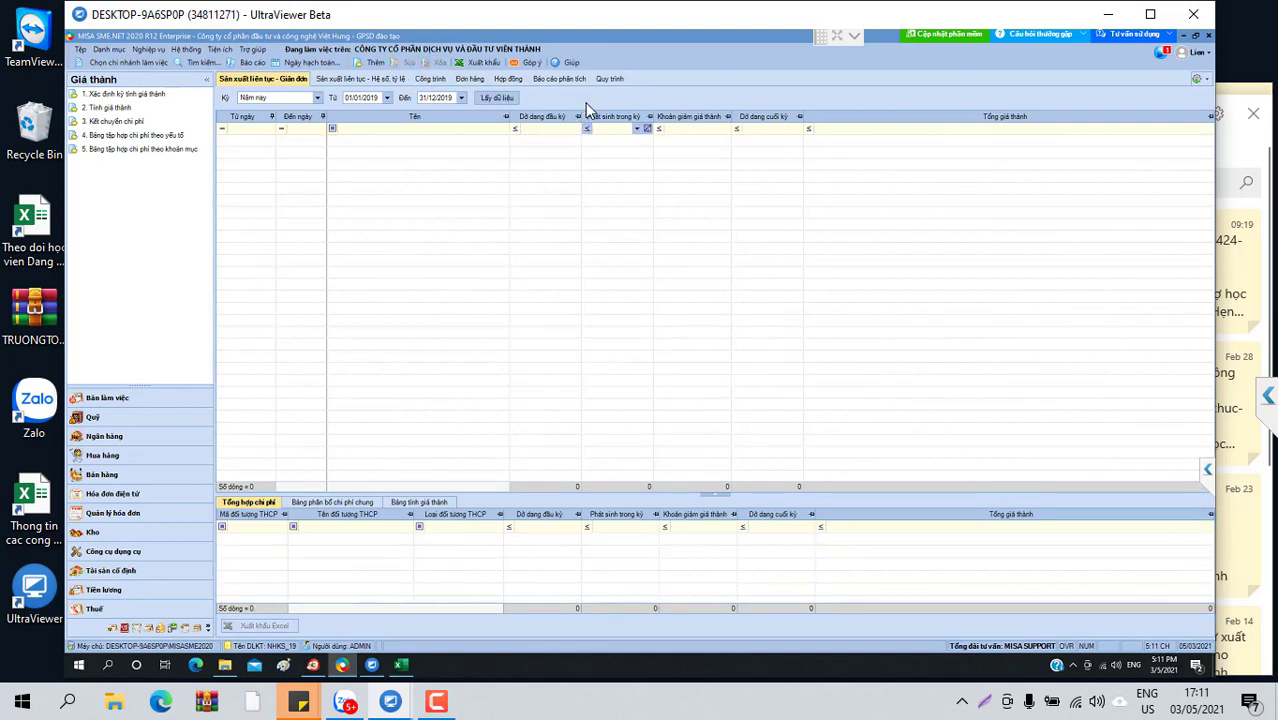
# Open Nghiệm thu in the Công trình costing process, set the list's period to Năm nay and load its data.
pyautogui.click(607, 77)
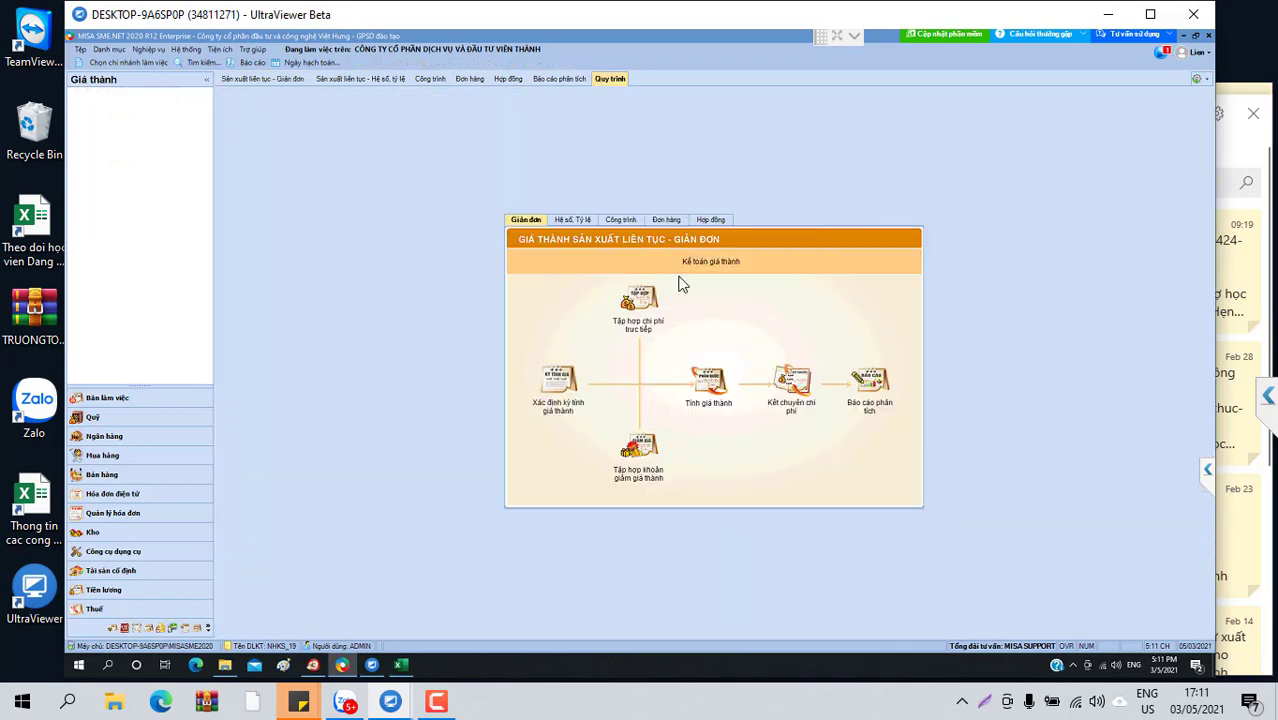
pyautogui.click(620, 219)
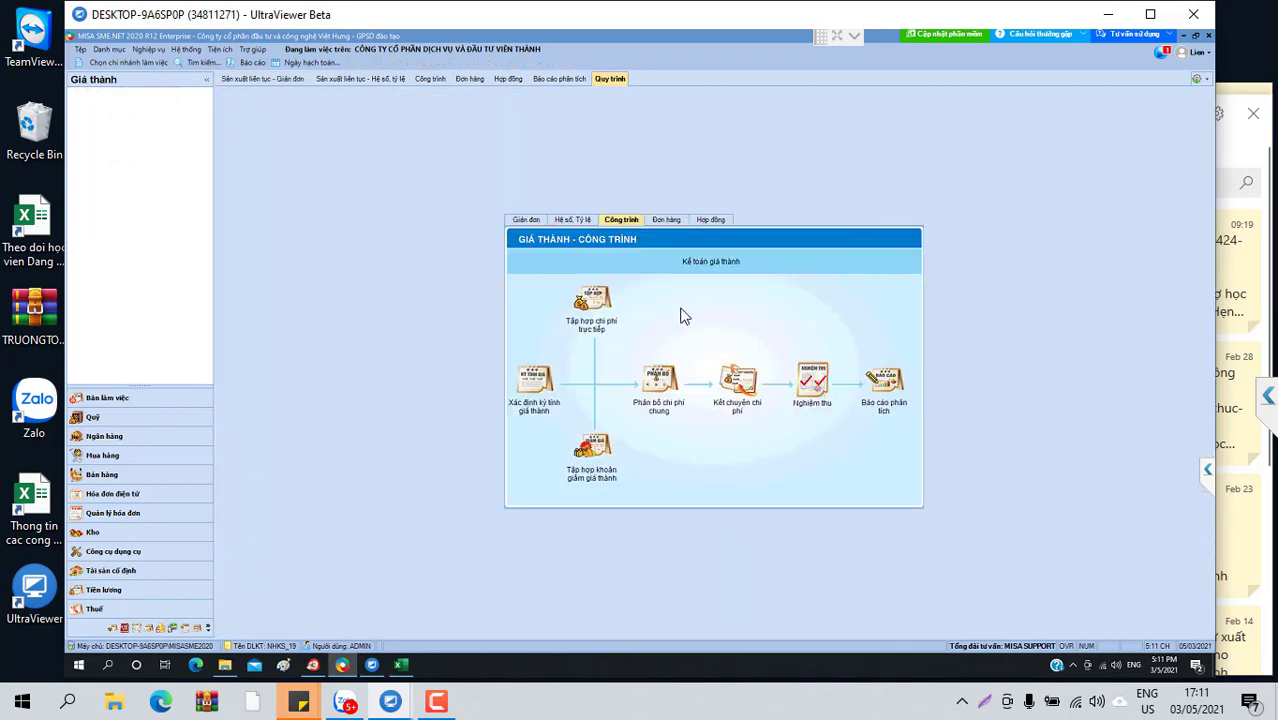
pyautogui.click(808, 395)
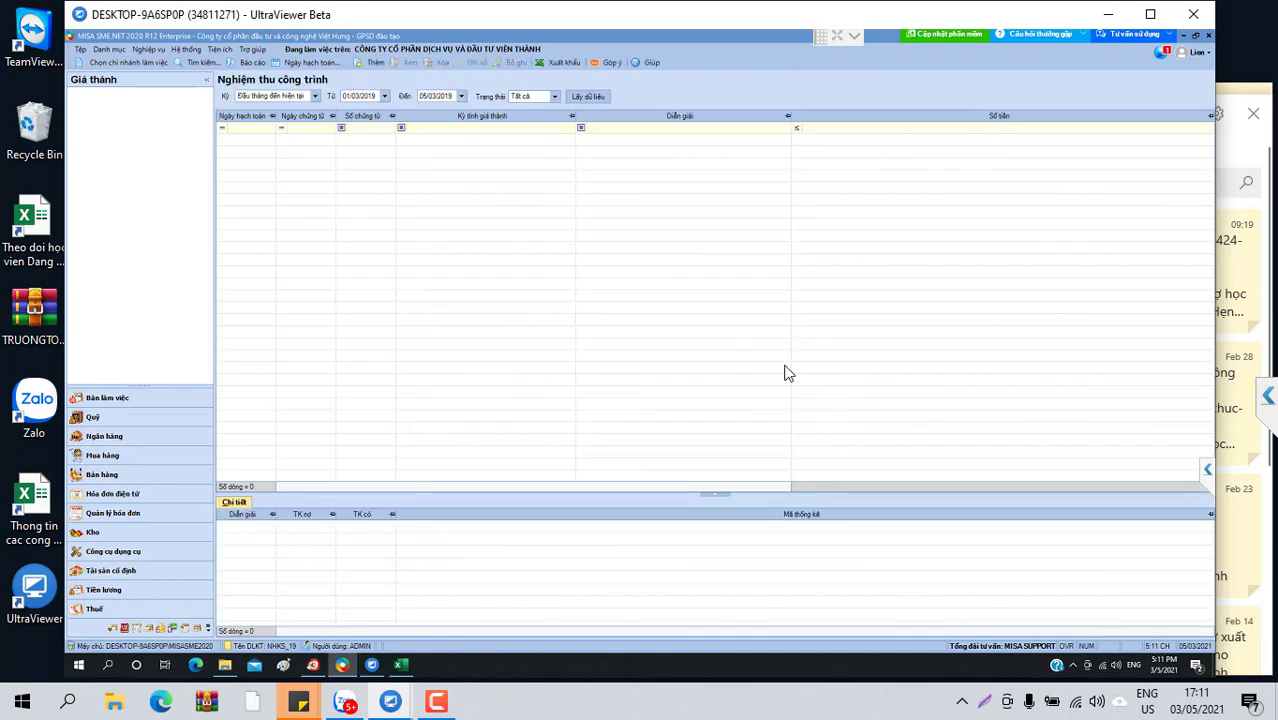
pyautogui.click(314, 96)
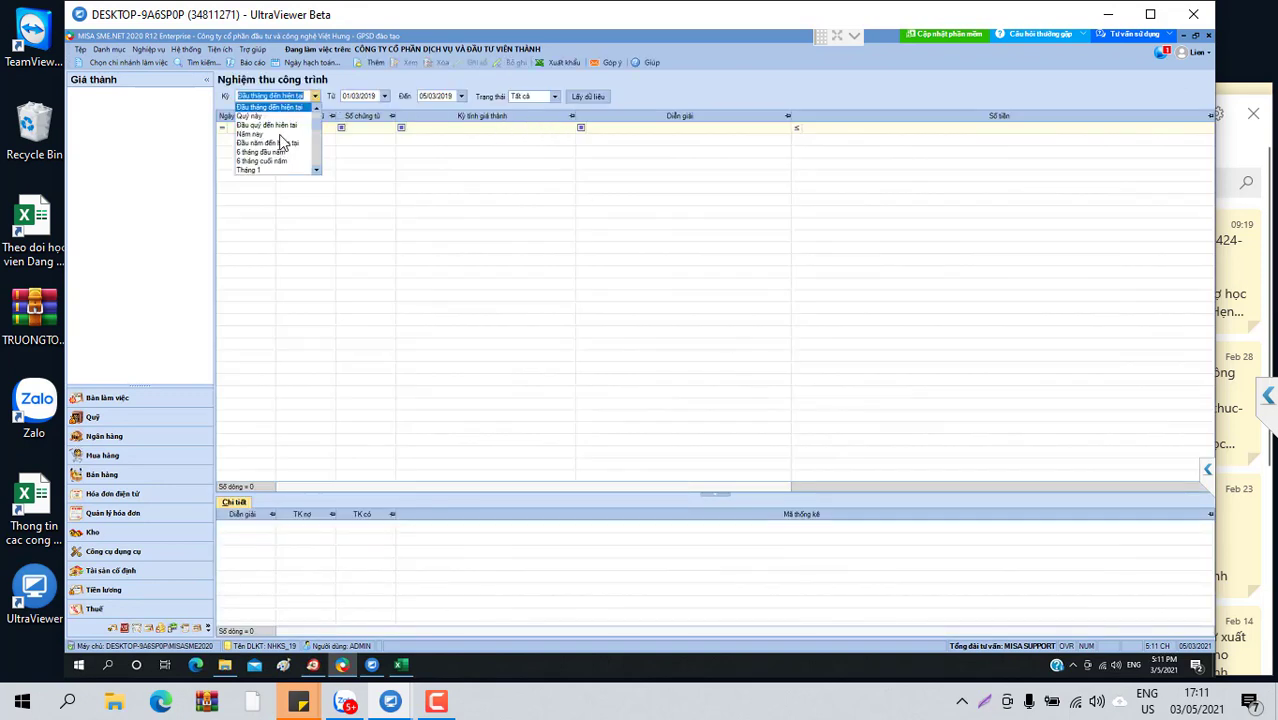
pyautogui.click(276, 134)
pyautogui.click(600, 98)
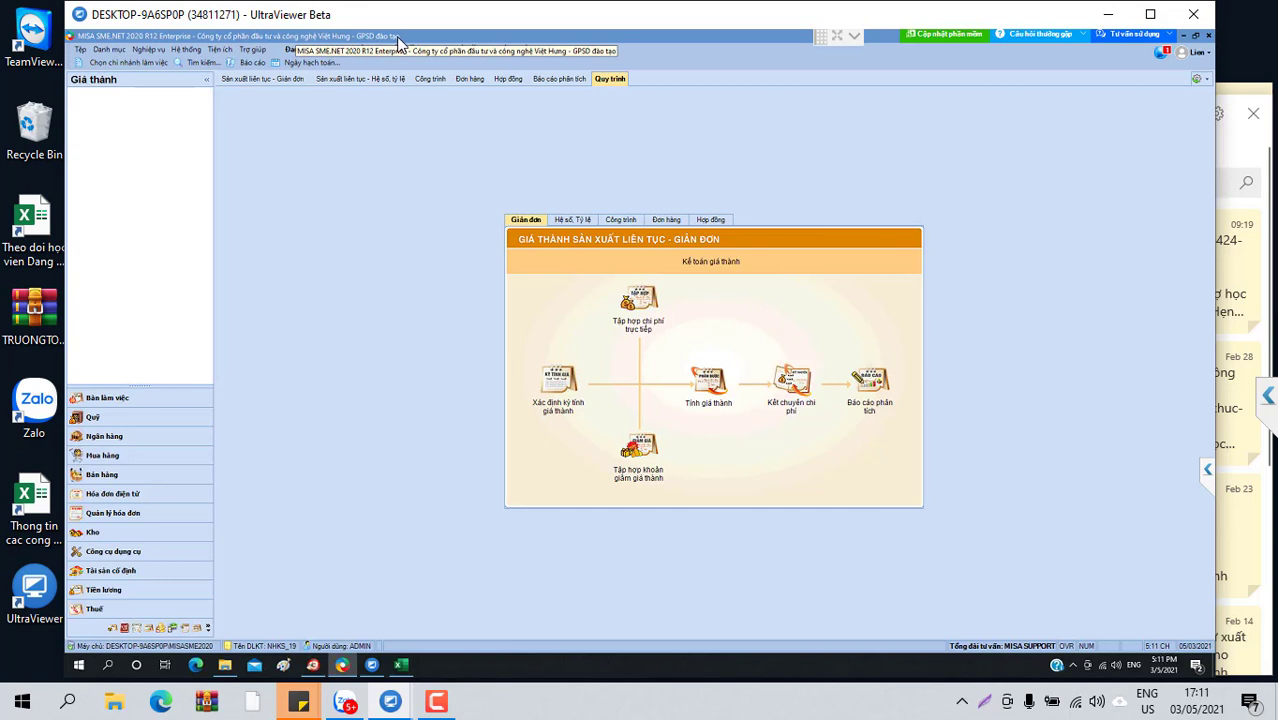
# Check the Kết chuyển chi phí list of the Công trình costing process for transfer vouchers.
pyautogui.click(620, 219)
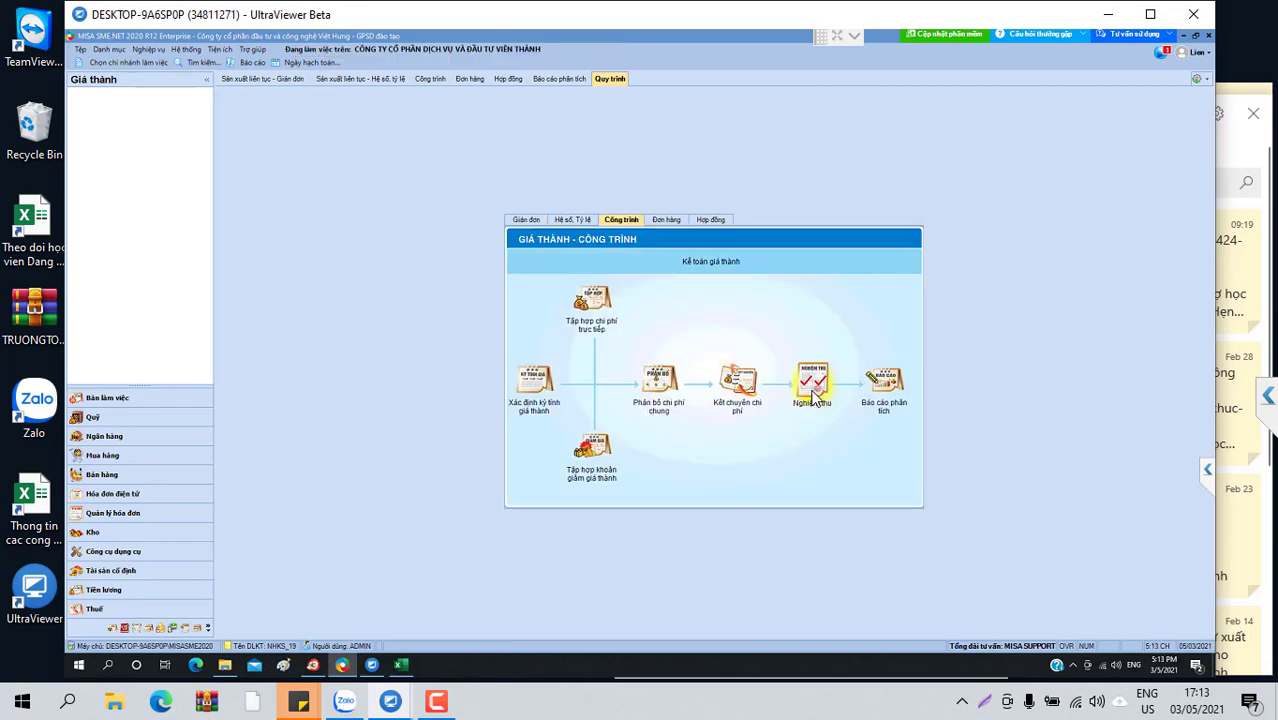
pyautogui.click(737, 398)
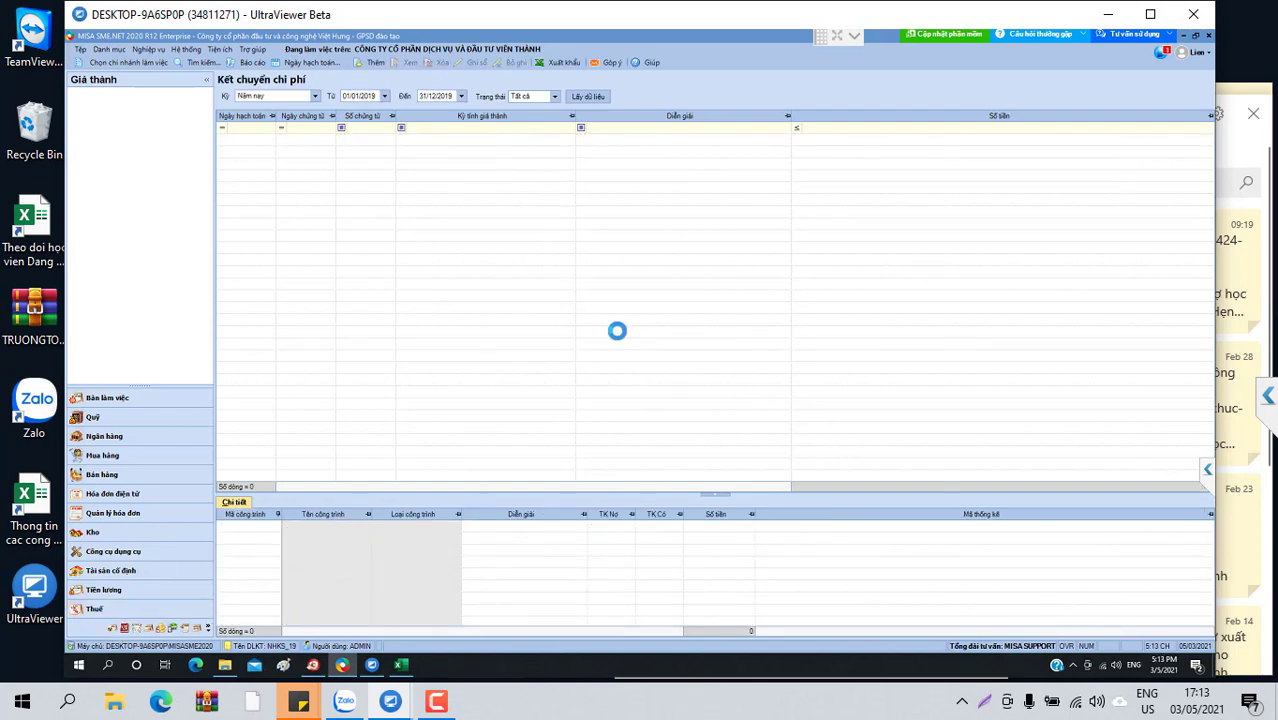
pyautogui.press('Escape')
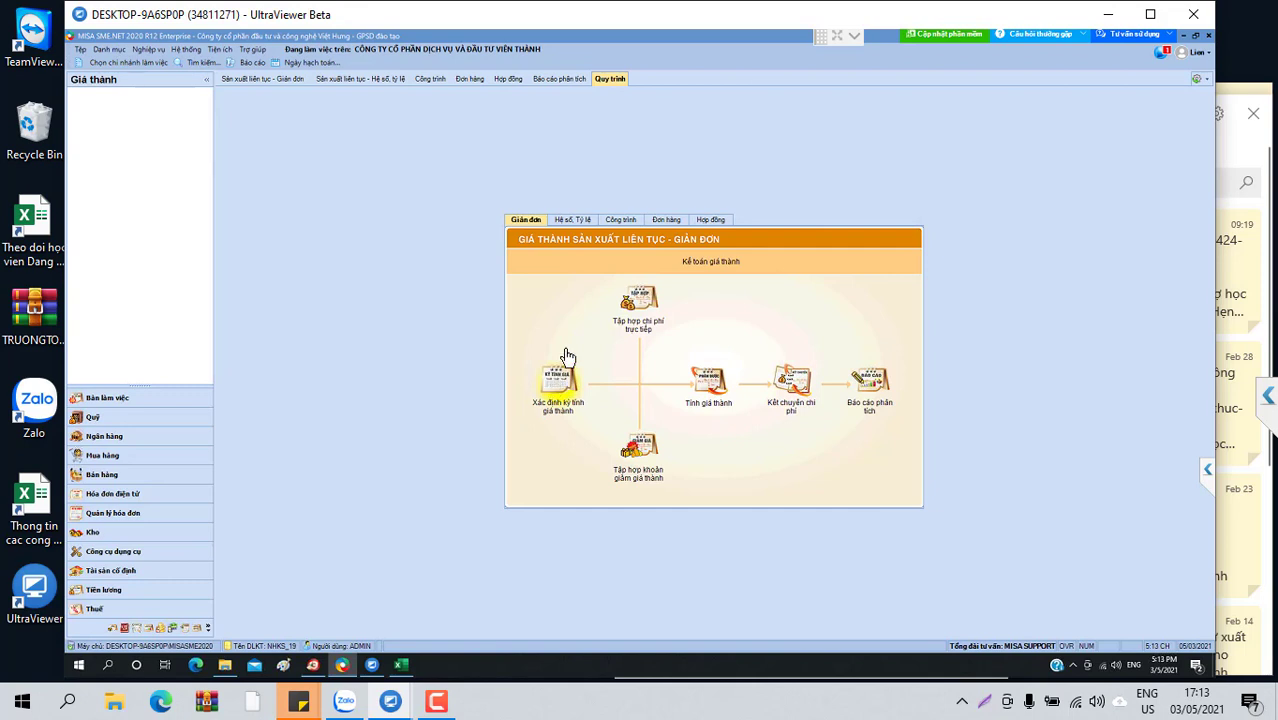
# Load the Công trình costing period list for Năm nay and delete the costing period 01/01/2019 to 31/03/2019.
pyautogui.click(624, 220)
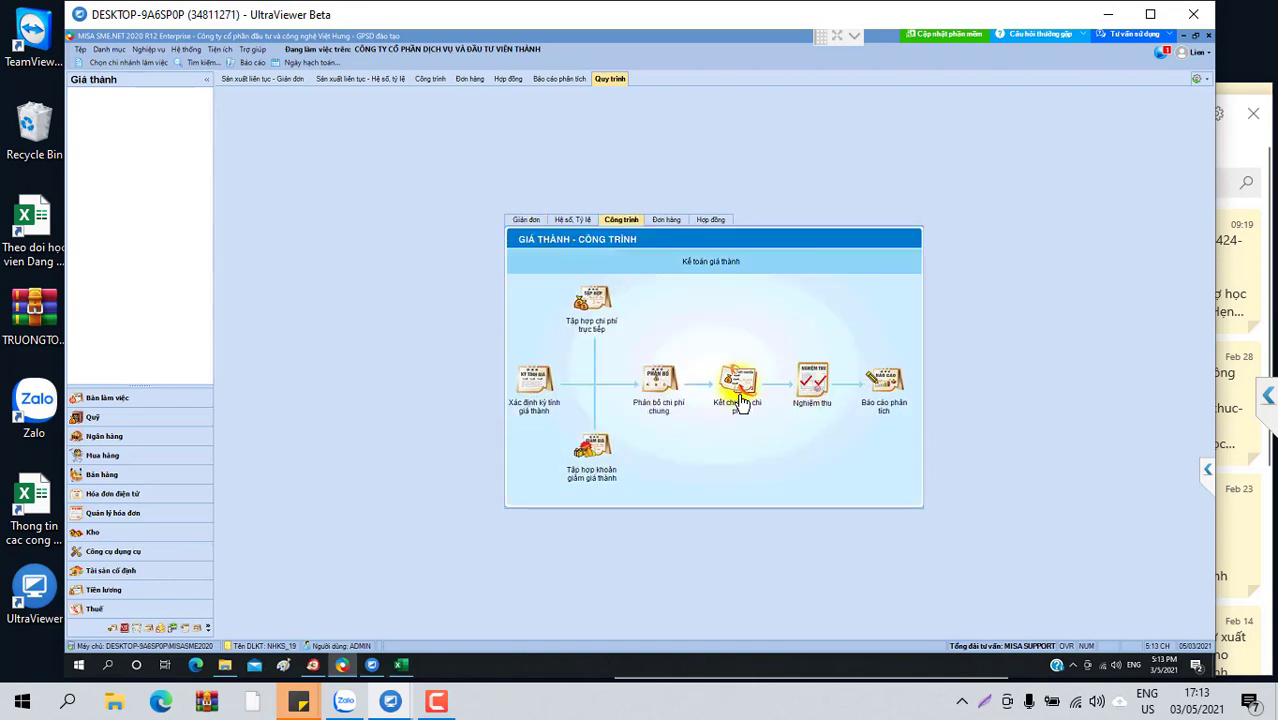
pyautogui.click(530, 385)
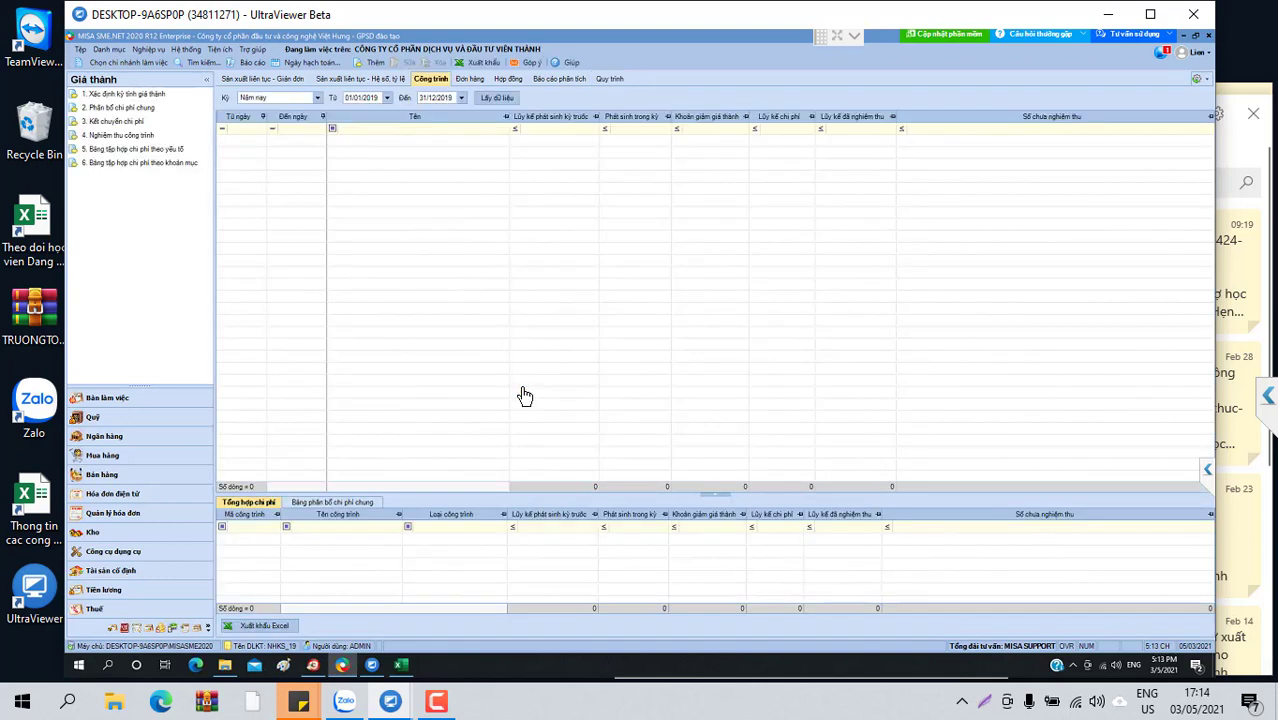
pyautogui.click(495, 99)
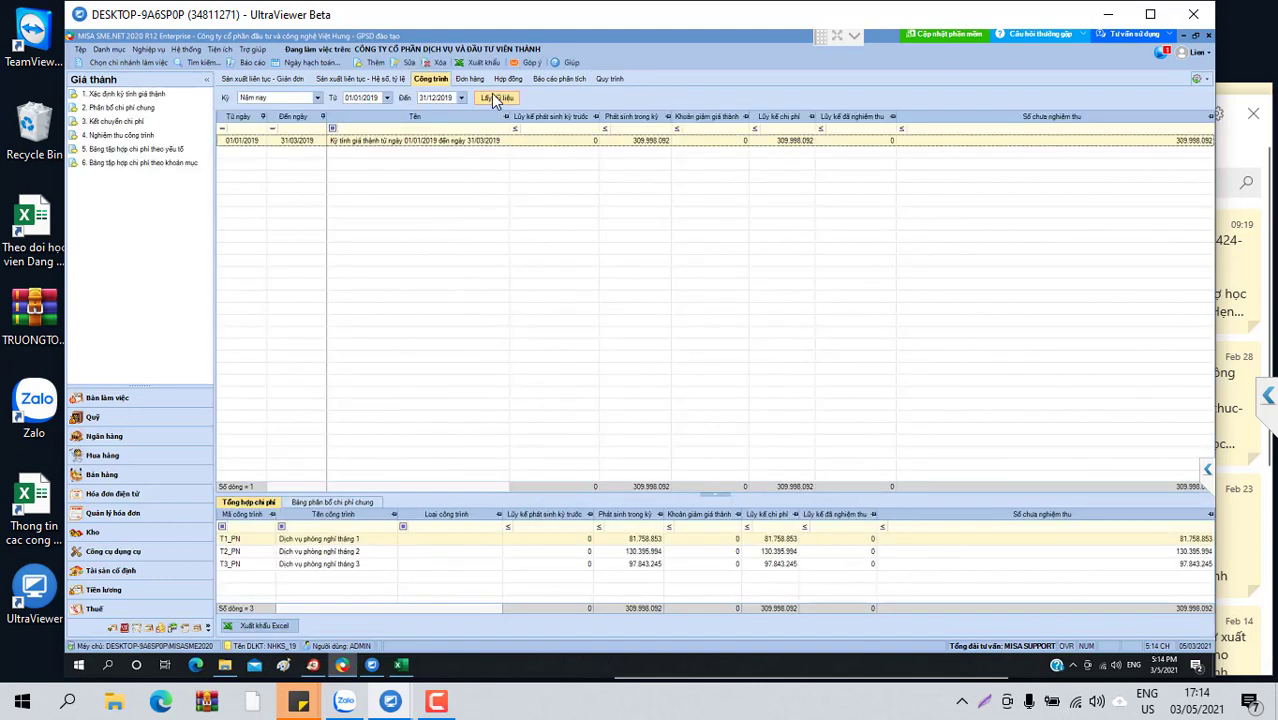
pyautogui.click(440, 62)
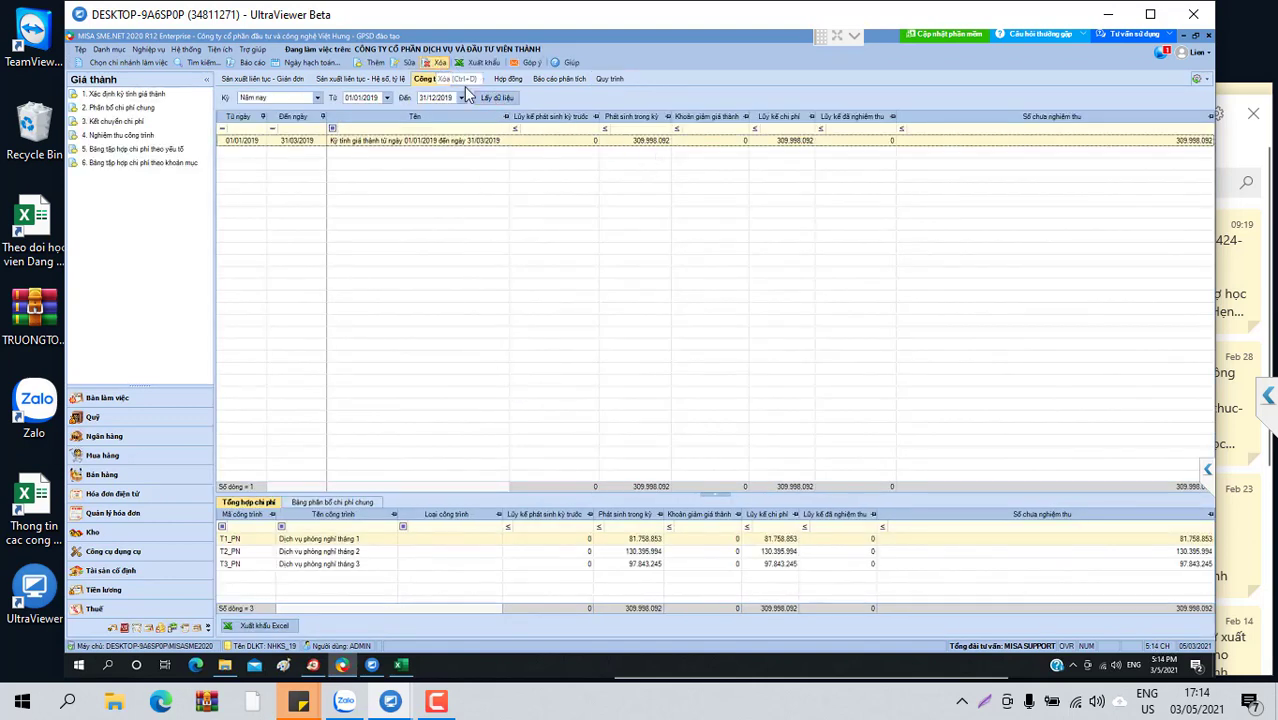
pyautogui.click(683, 397)
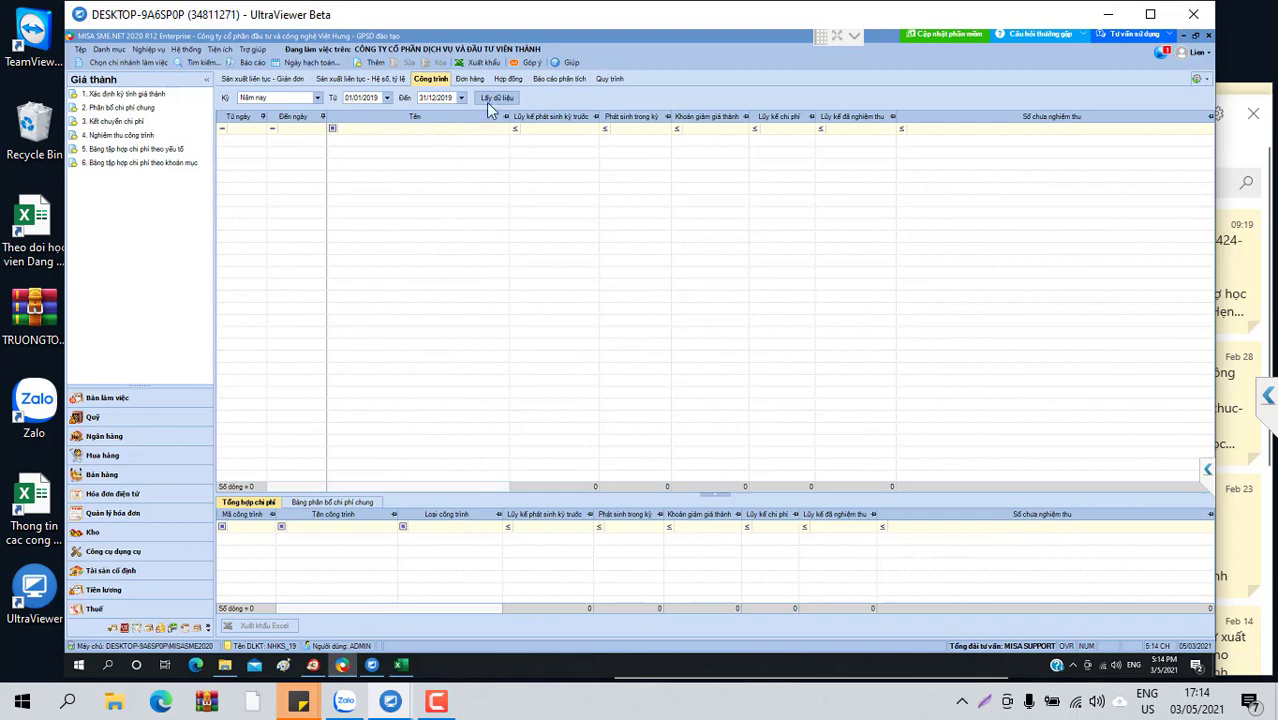
# Create and save a Công trình costing period for Năm nay, 01/01/2019 to 31/12/2019, adding the prefix "ks" to its name.
pyautogui.click(608, 78)
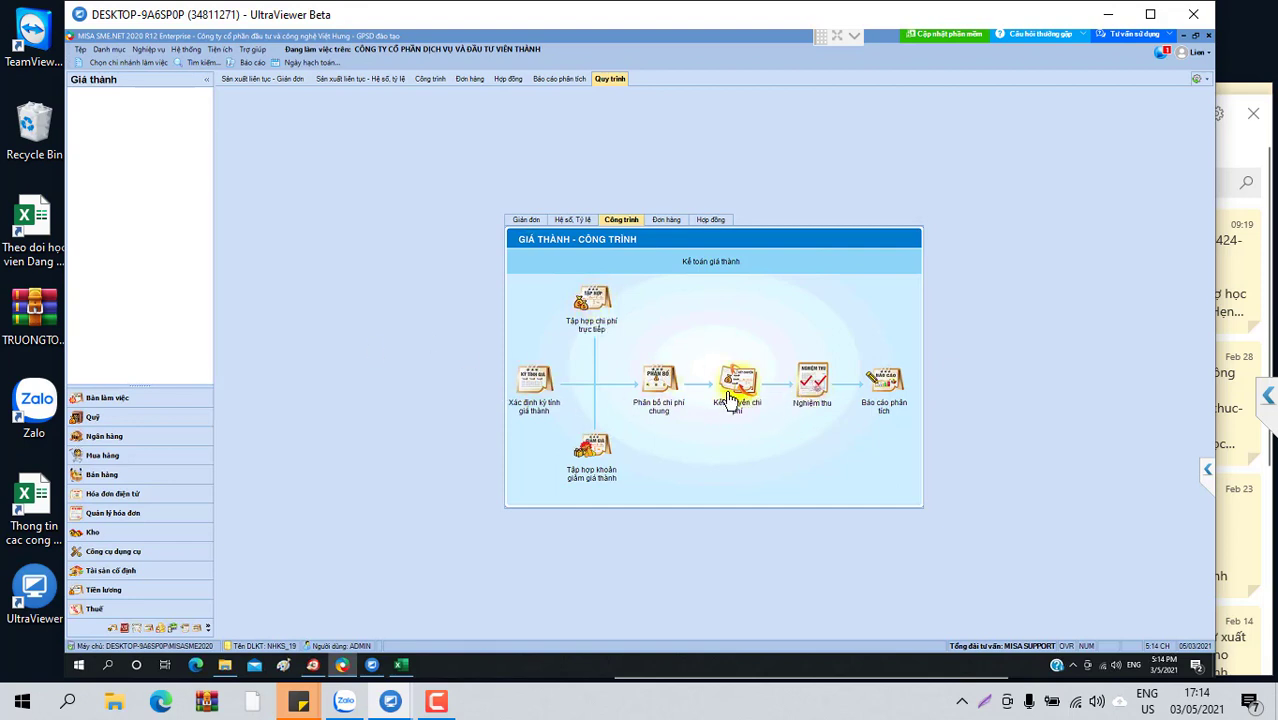
pyautogui.click(537, 385)
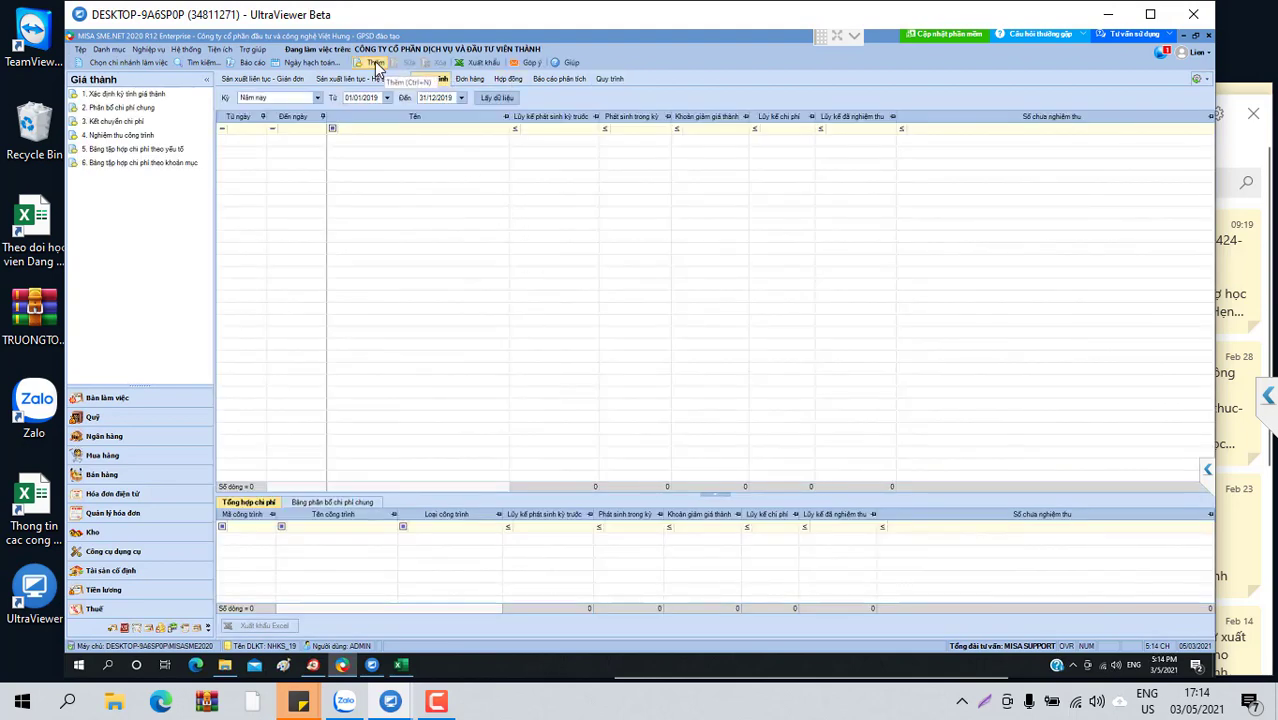
pyautogui.click(376, 66)
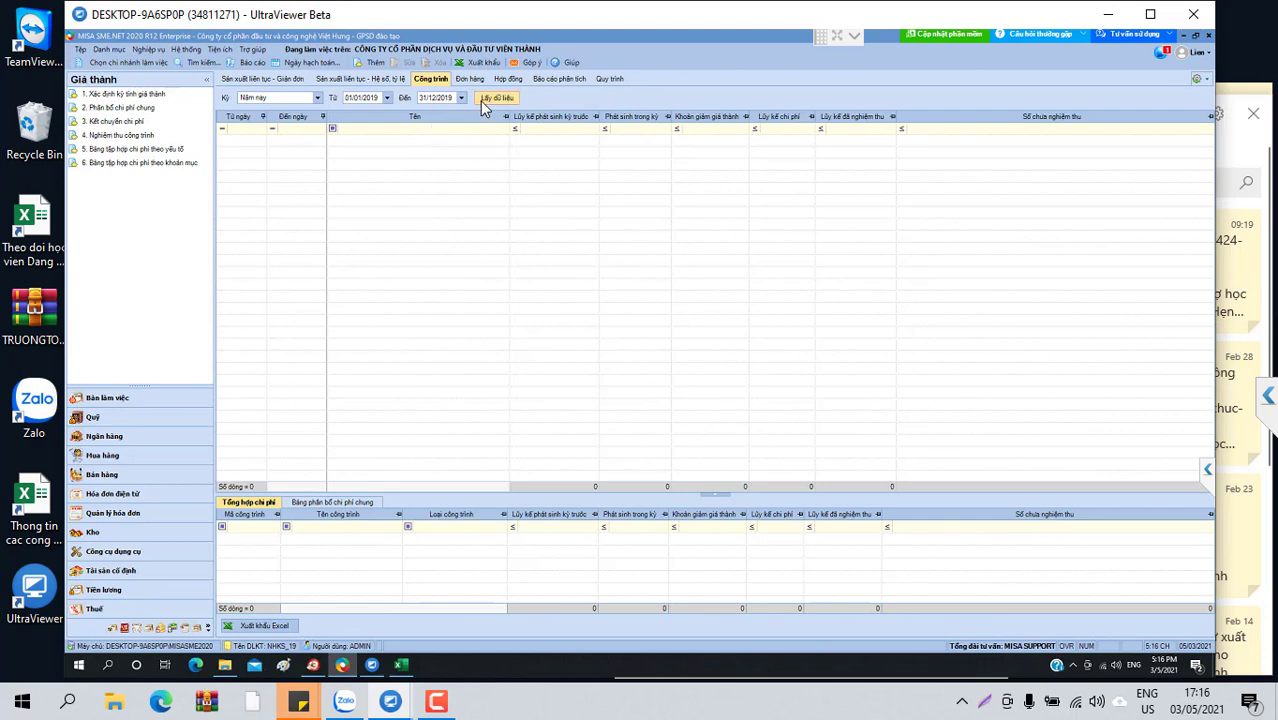
pyautogui.click(378, 66)
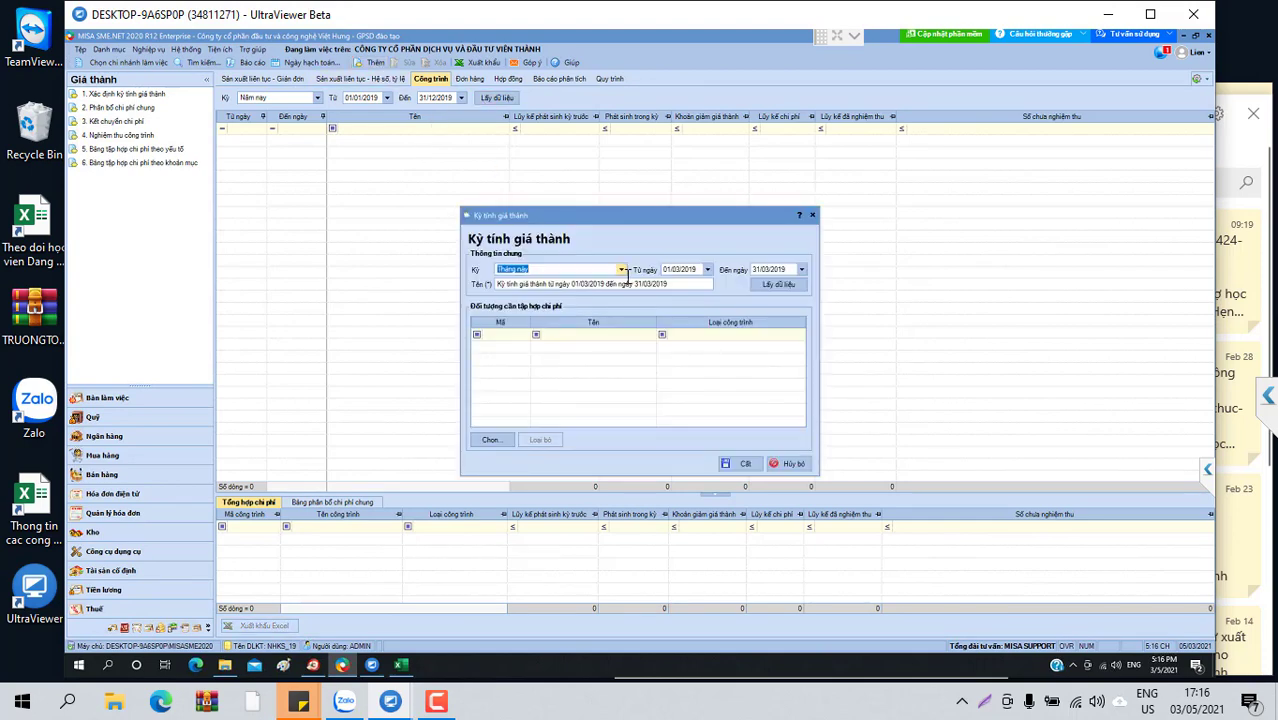
pyautogui.click(622, 270)
pyautogui.click(551, 318)
pyautogui.click(498, 285)
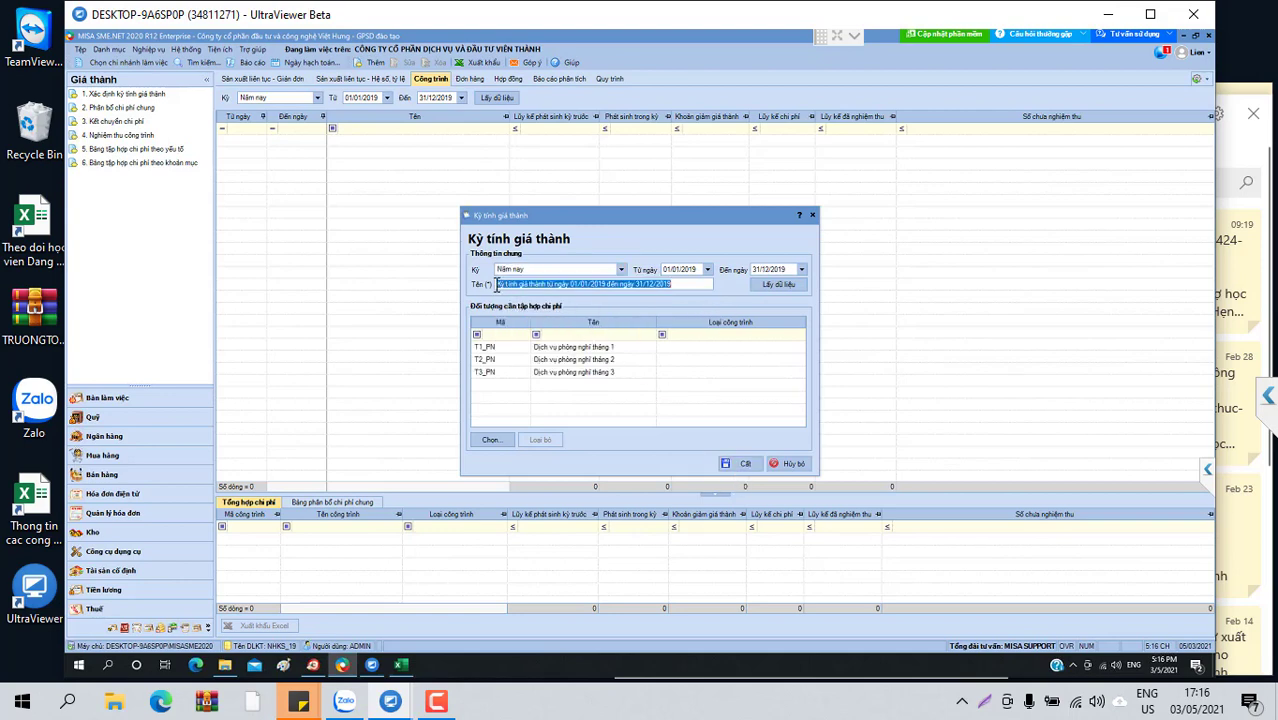
pyautogui.click(498, 285)
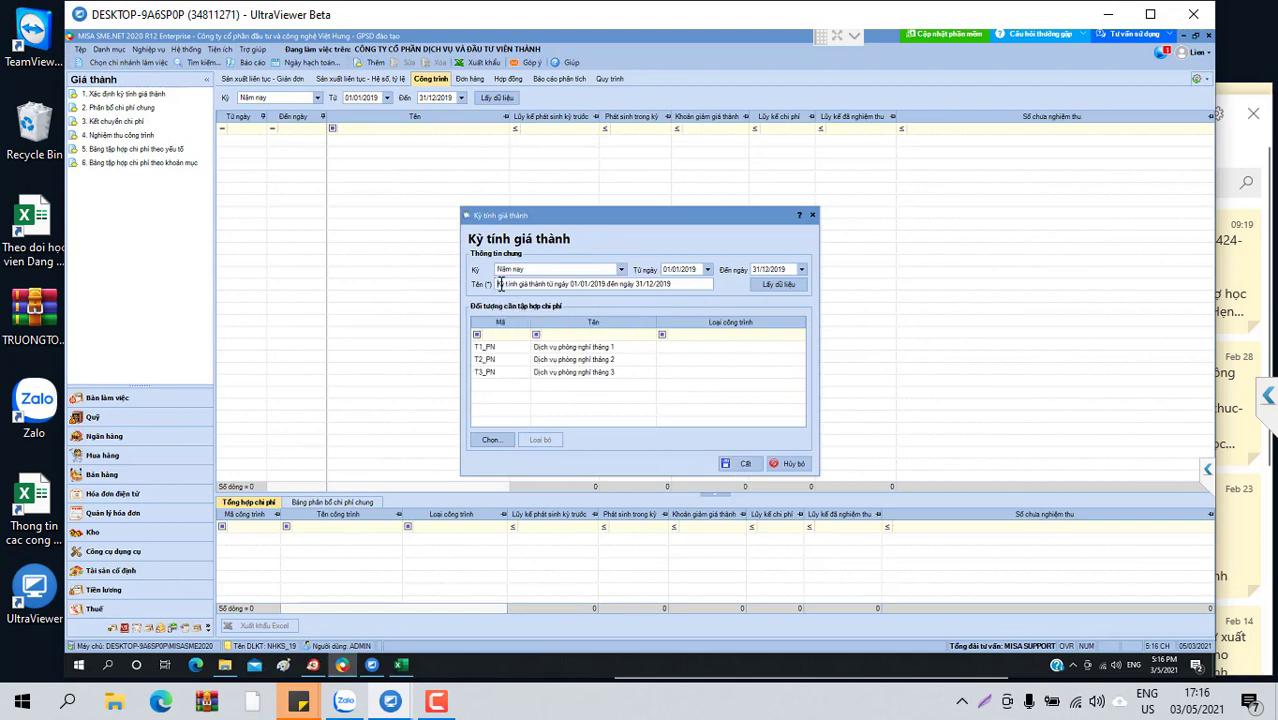
pyautogui.write('ka')
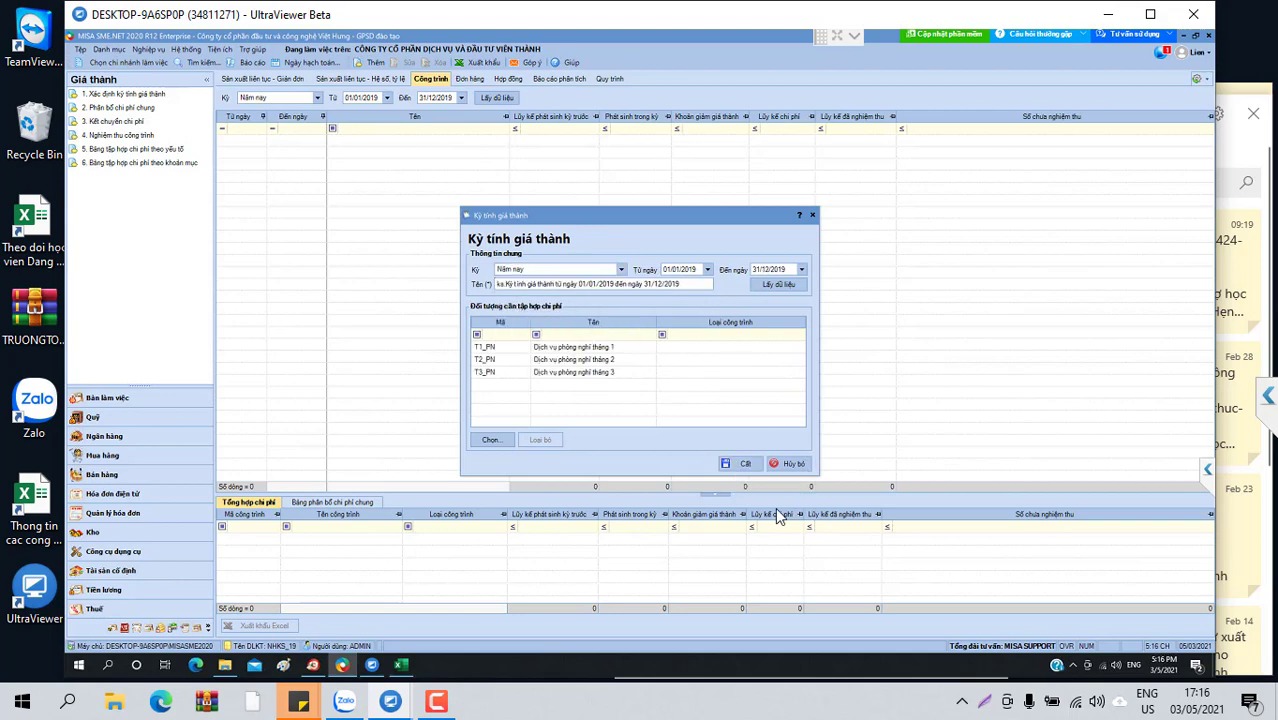
pyautogui.click(743, 468)
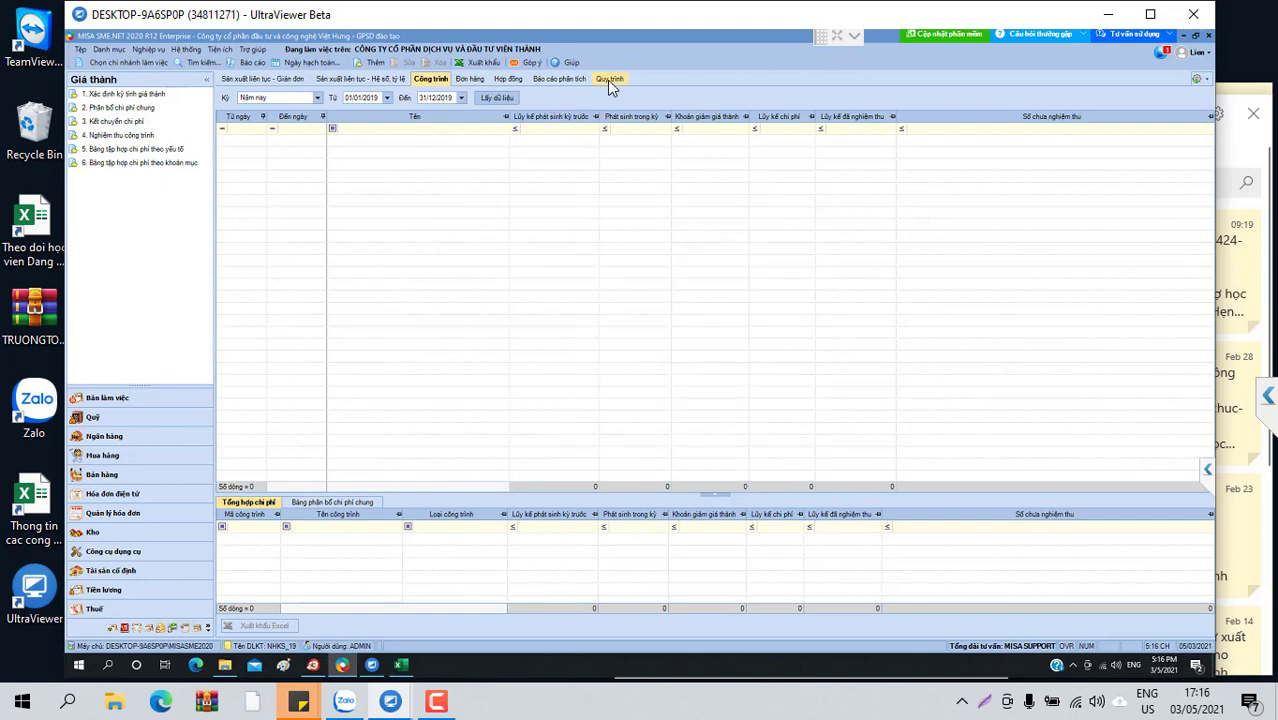
# Open Phân bổ chi phí chung for the ks costing period and set the allocation percentage of accounts 6211, 6221, 62731, 62741 and 62771 to 0.
pyautogui.click(610, 80)
pyautogui.click(658, 396)
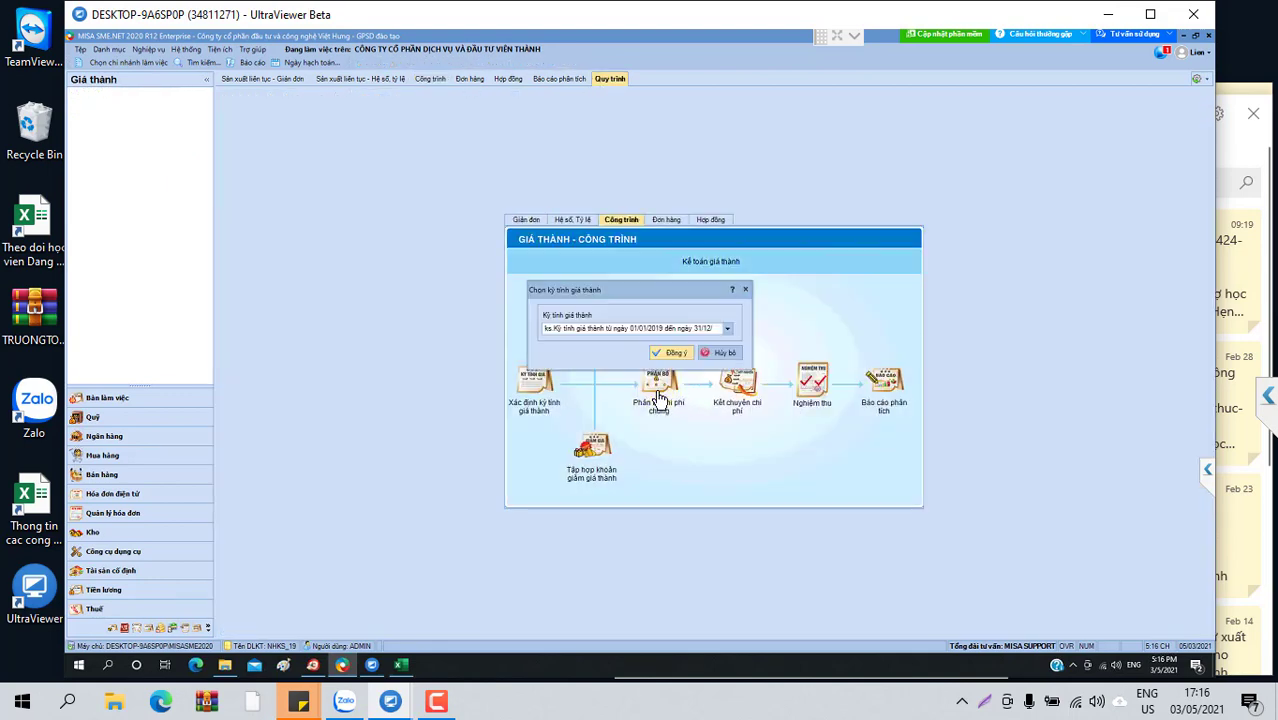
pyautogui.click(674, 353)
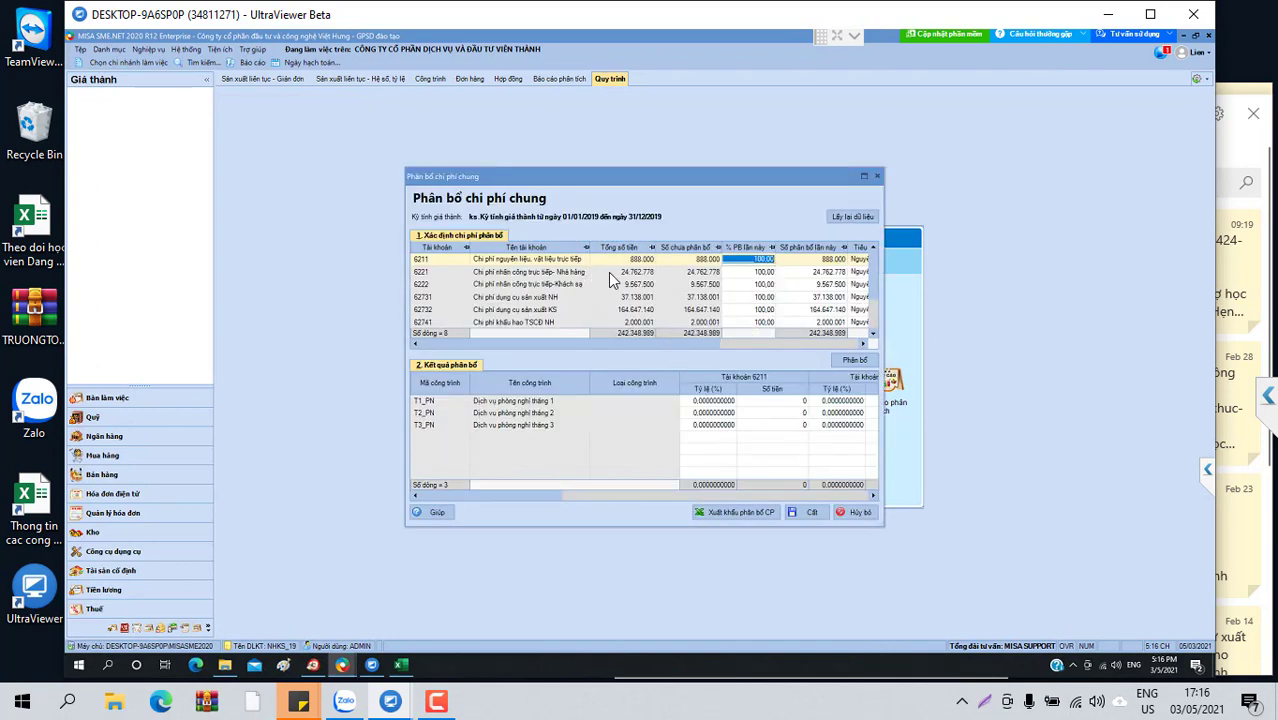
pyautogui.write('0')
pyautogui.press('Down')
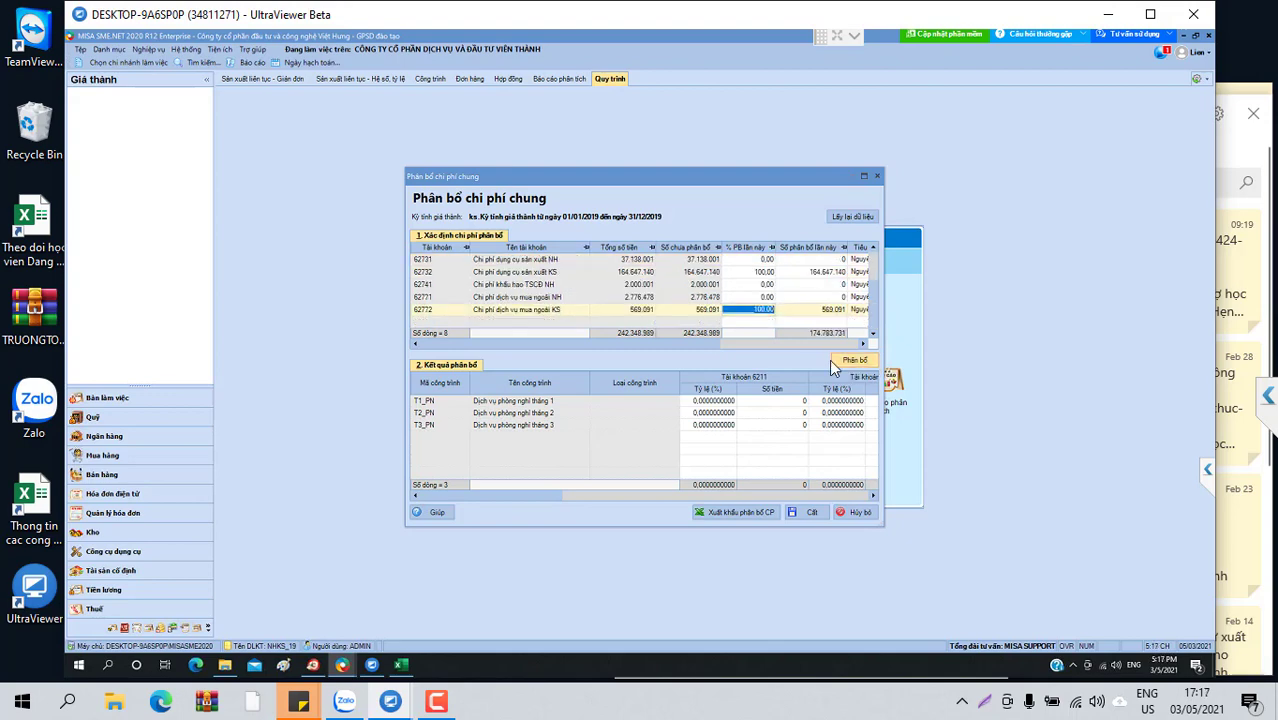
# Review the allocation criterion options for account 62731 in the general cost allocation.
pyautogui.click(703, 342)
pyautogui.click(785, 260)
pyautogui.click(802, 259)
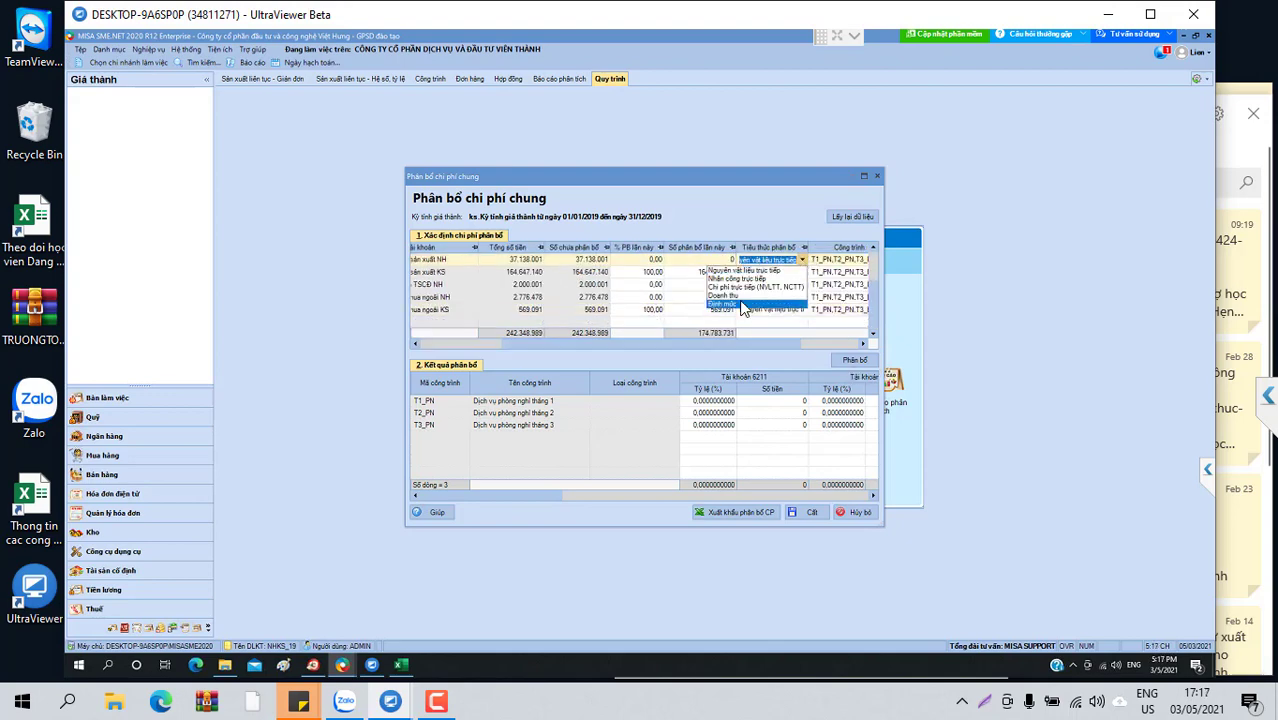
pyautogui.click(773, 272)
pyautogui.press('Escape')
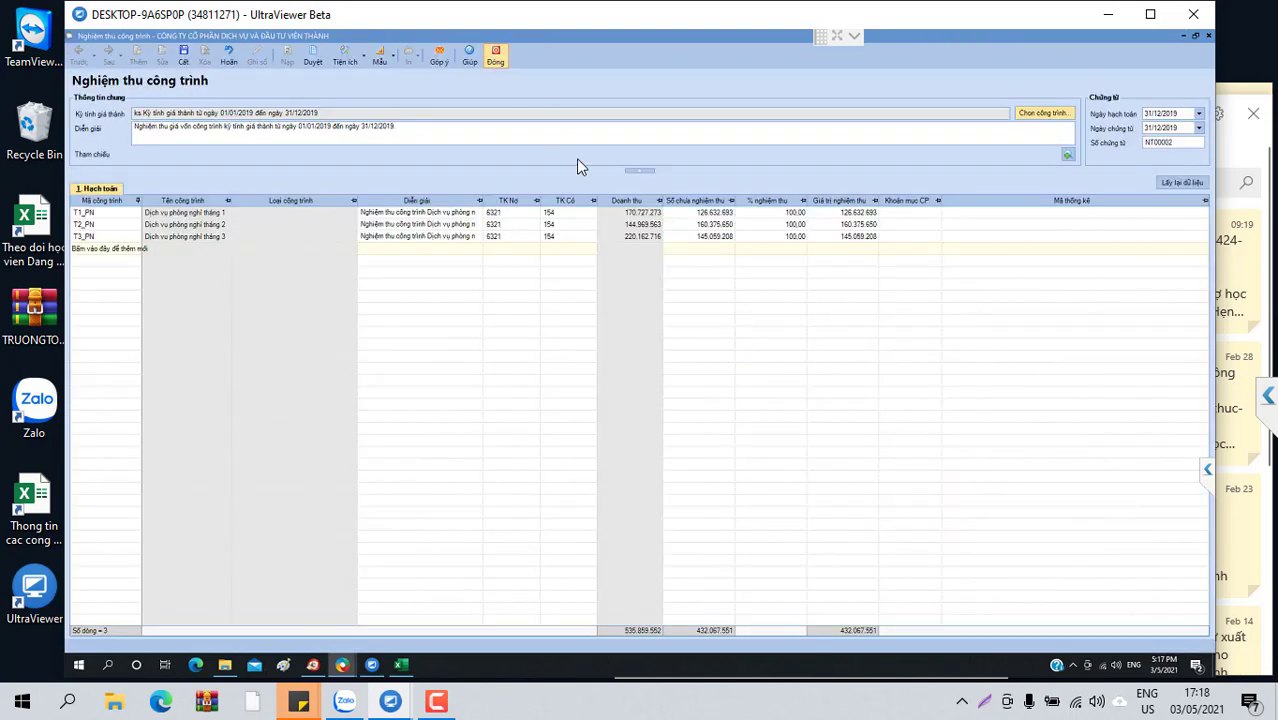
# Close the unsaved Nghiệm thu công trình voucher and reopen the Công trình costing process.
pyautogui.press('Escape')
pyautogui.click(666, 391)
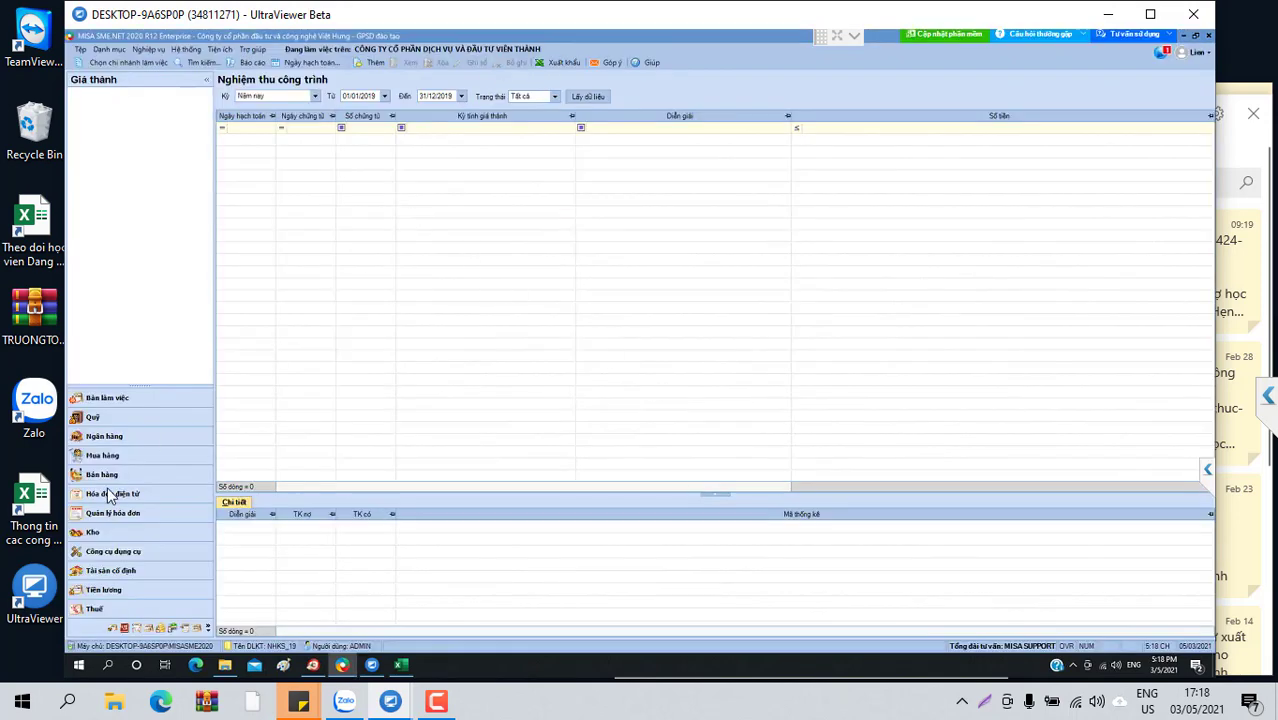
pyautogui.click(113, 630)
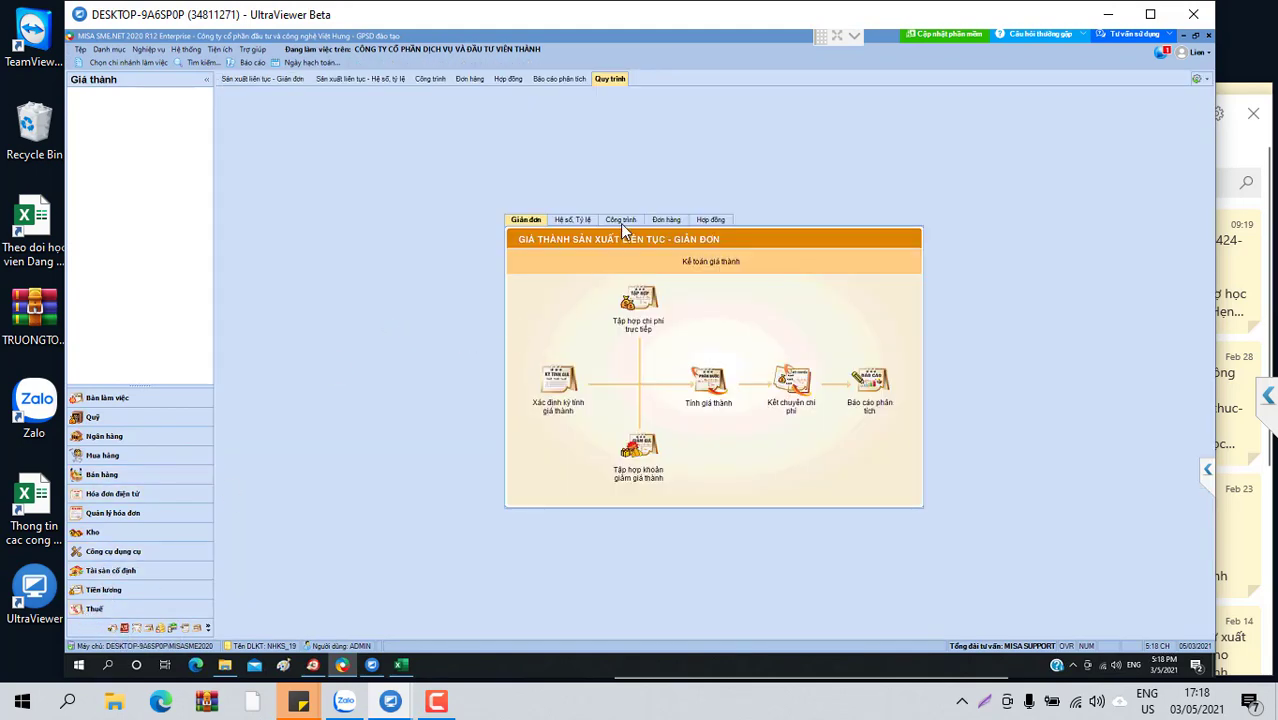
pyautogui.click(627, 221)
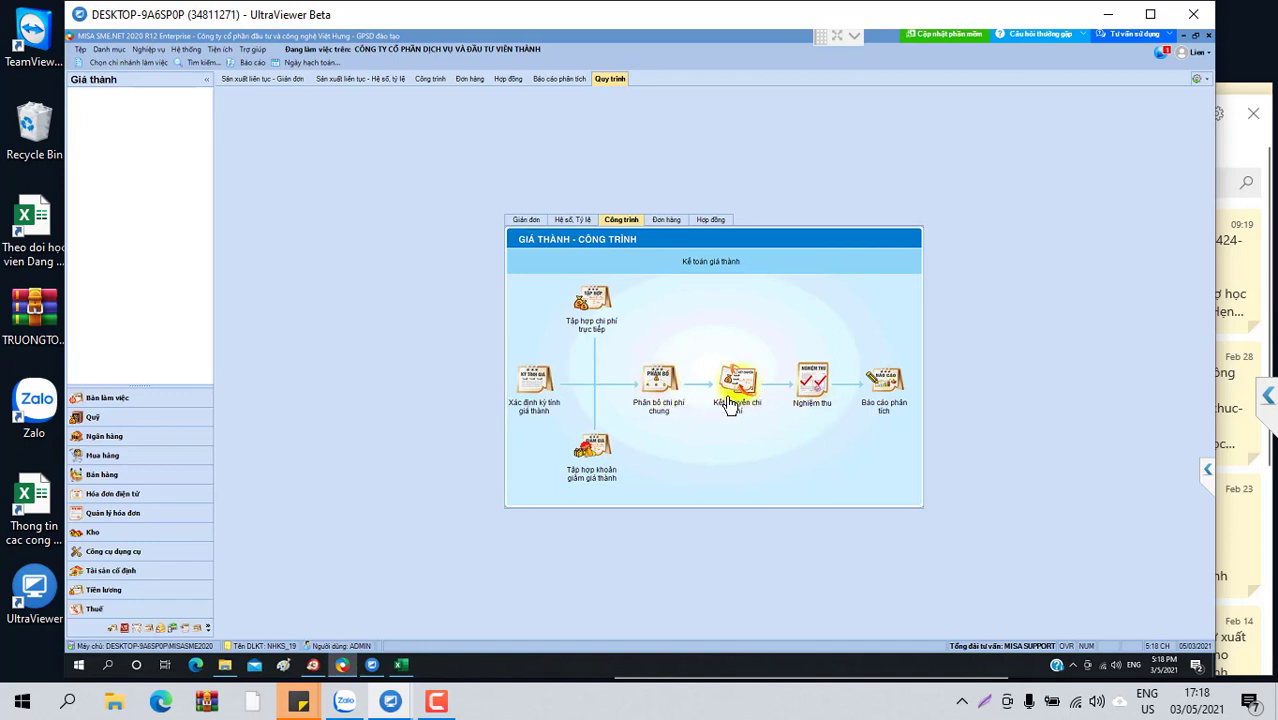
# Add a Nghiệm thu công trình voucher for the ks costing period, loading the data and including T1_PN, T2_PN and T3_PN.
pyautogui.scroll(-1, 817, 394)
pyautogui.click(817, 394)
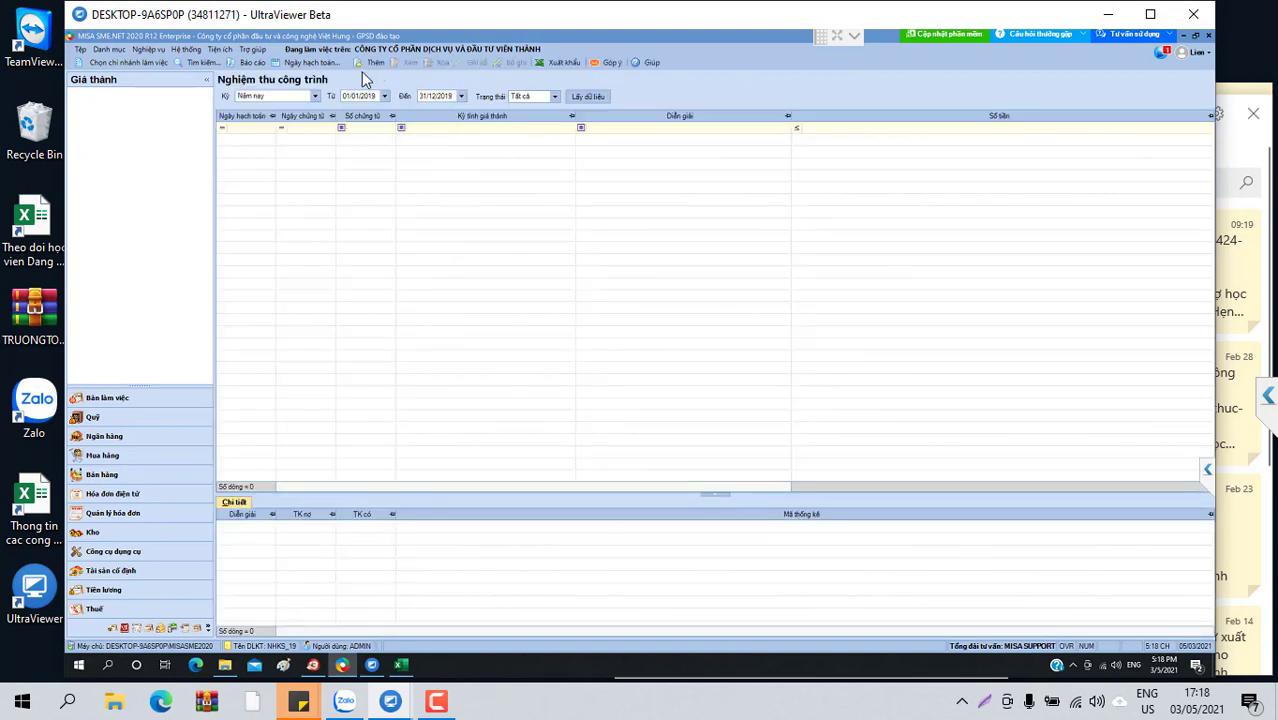
pyautogui.click(370, 64)
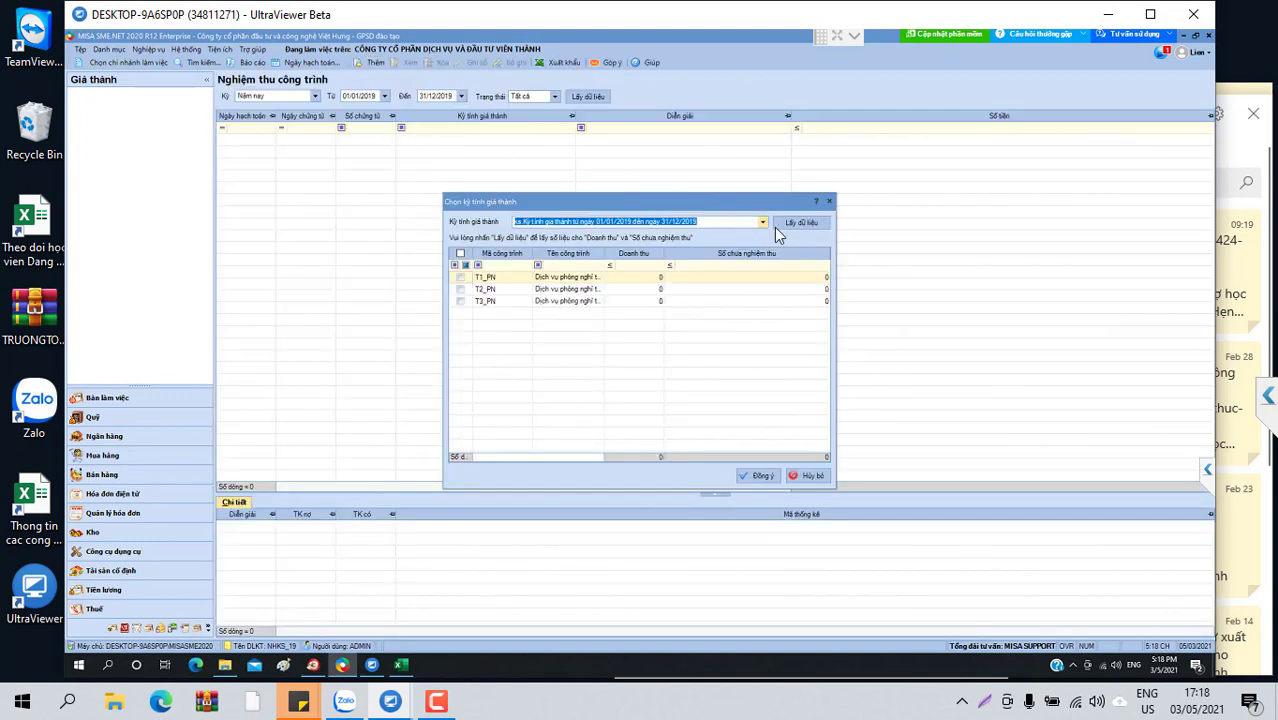
pyautogui.click(801, 224)
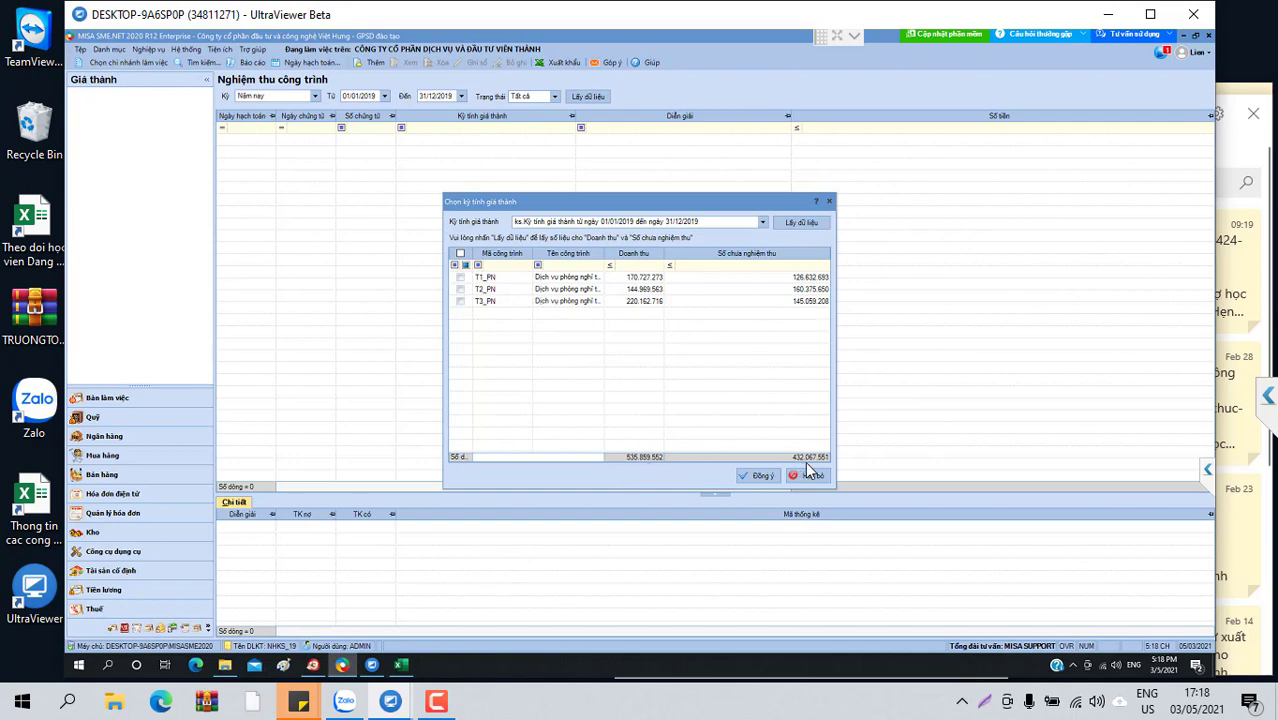
pyautogui.click(480, 270)
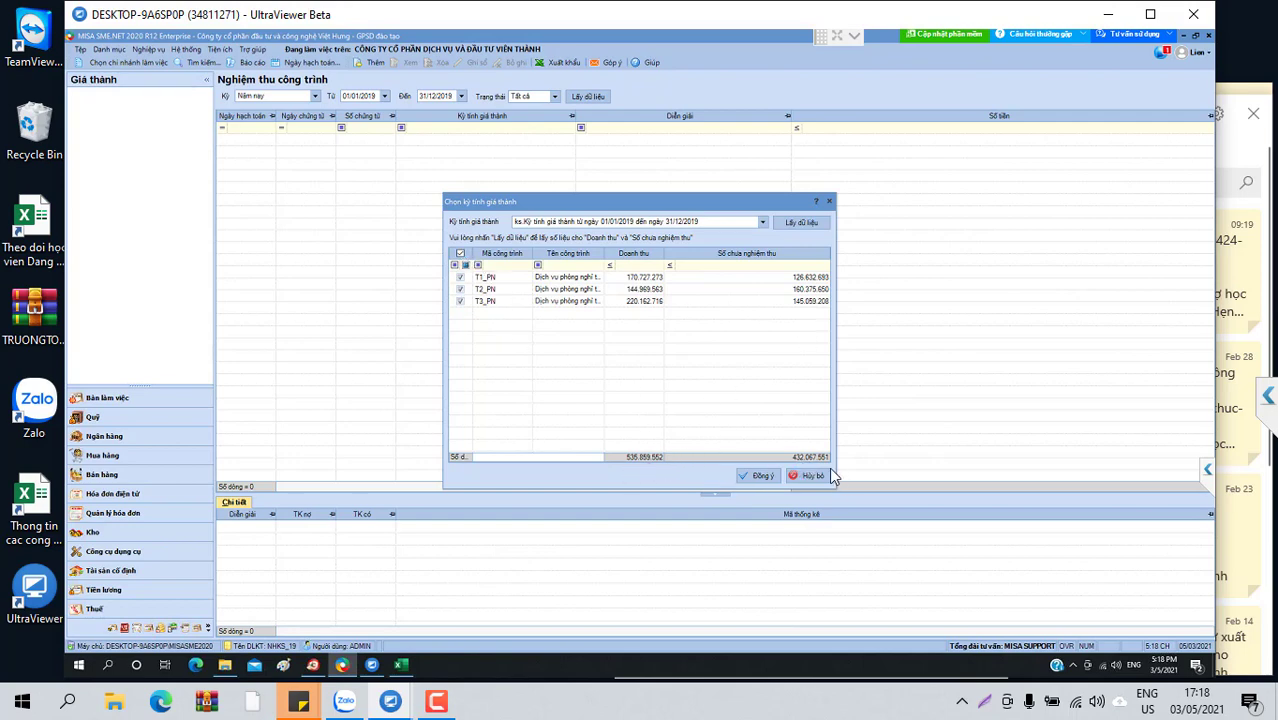
pyautogui.click(763, 477)
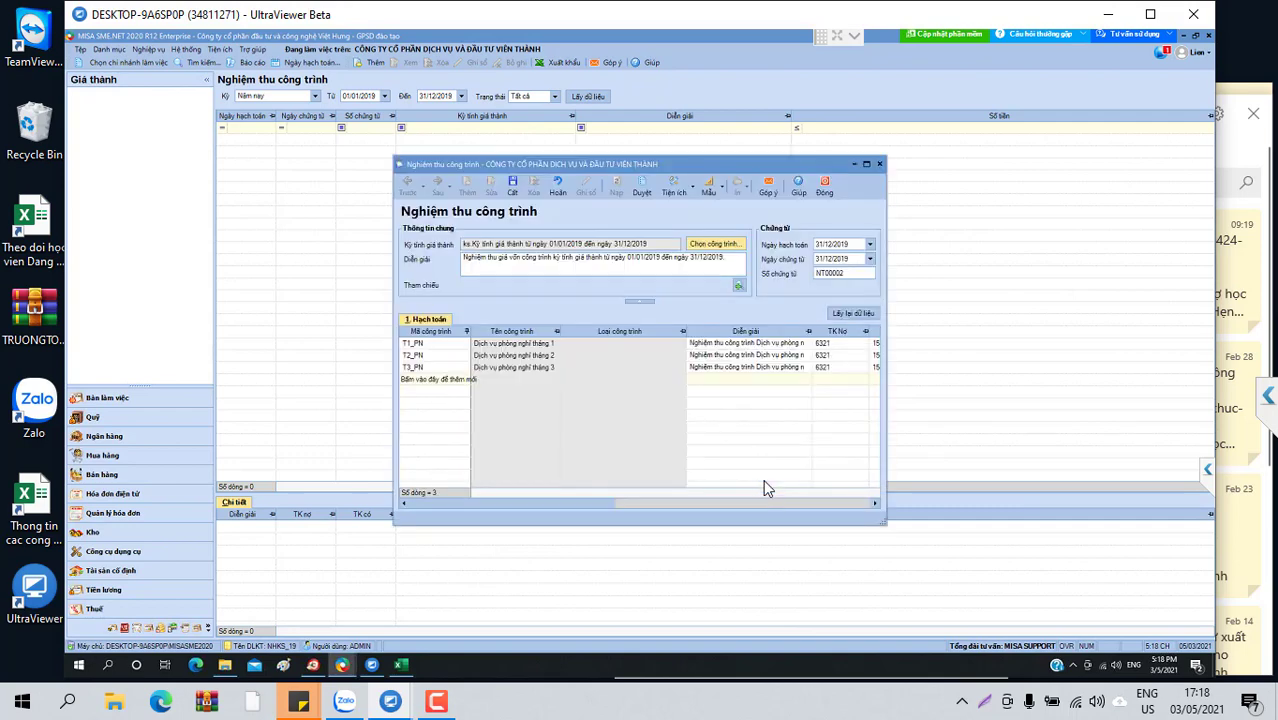
# Set the debit account to 6323 on all three lines of the acceptance voucher, save and close it, and return to the costing process.
pyautogui.click(867, 165)
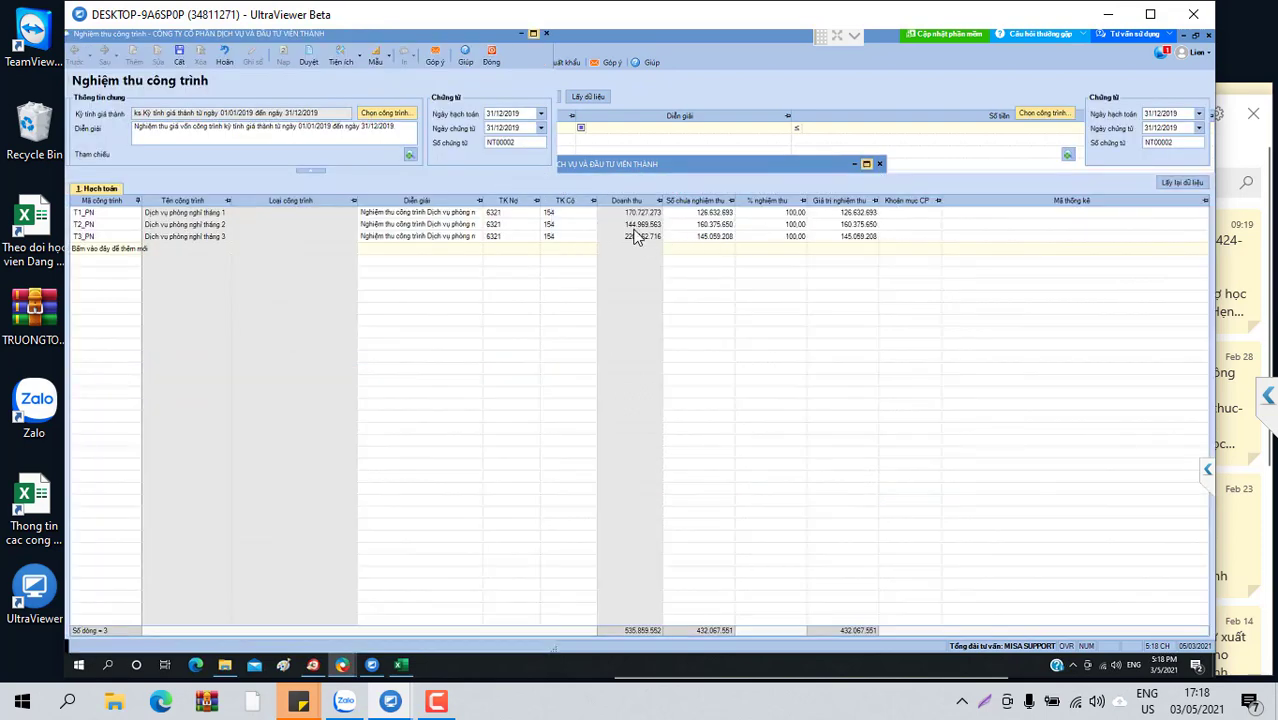
pyautogui.click(533, 213)
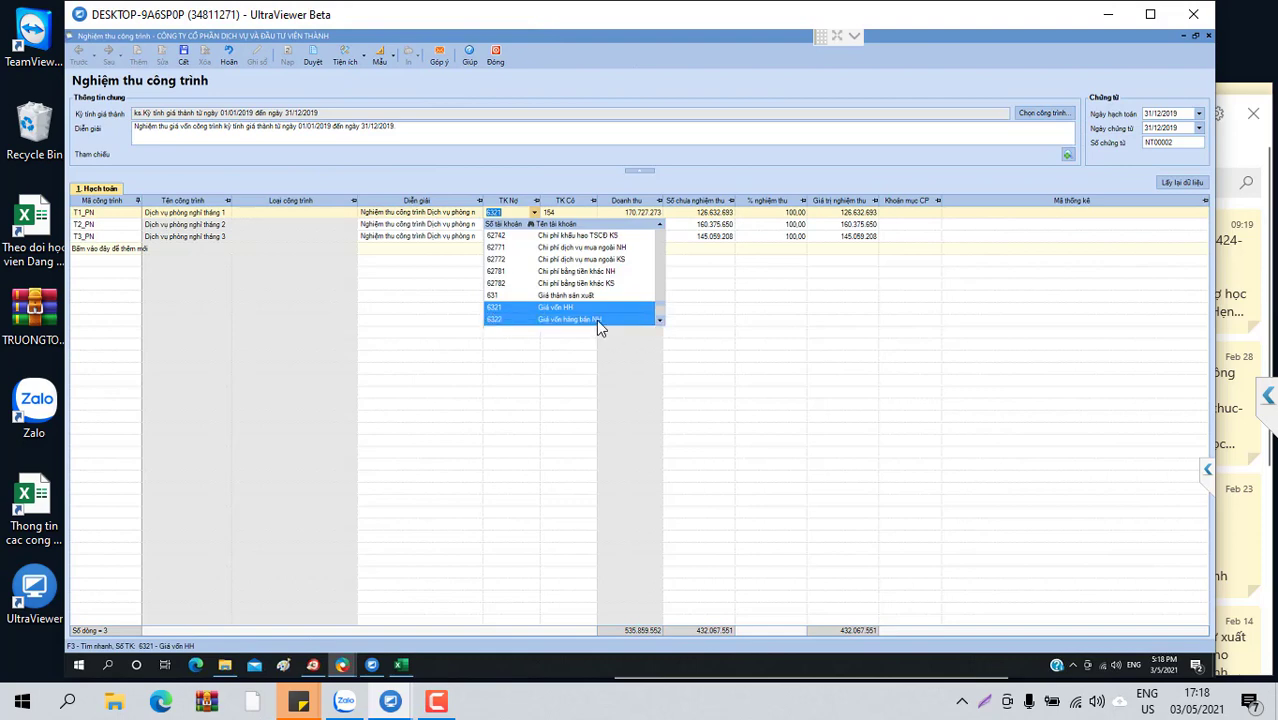
pyautogui.click(597, 320)
pyautogui.rightClick(501, 213)
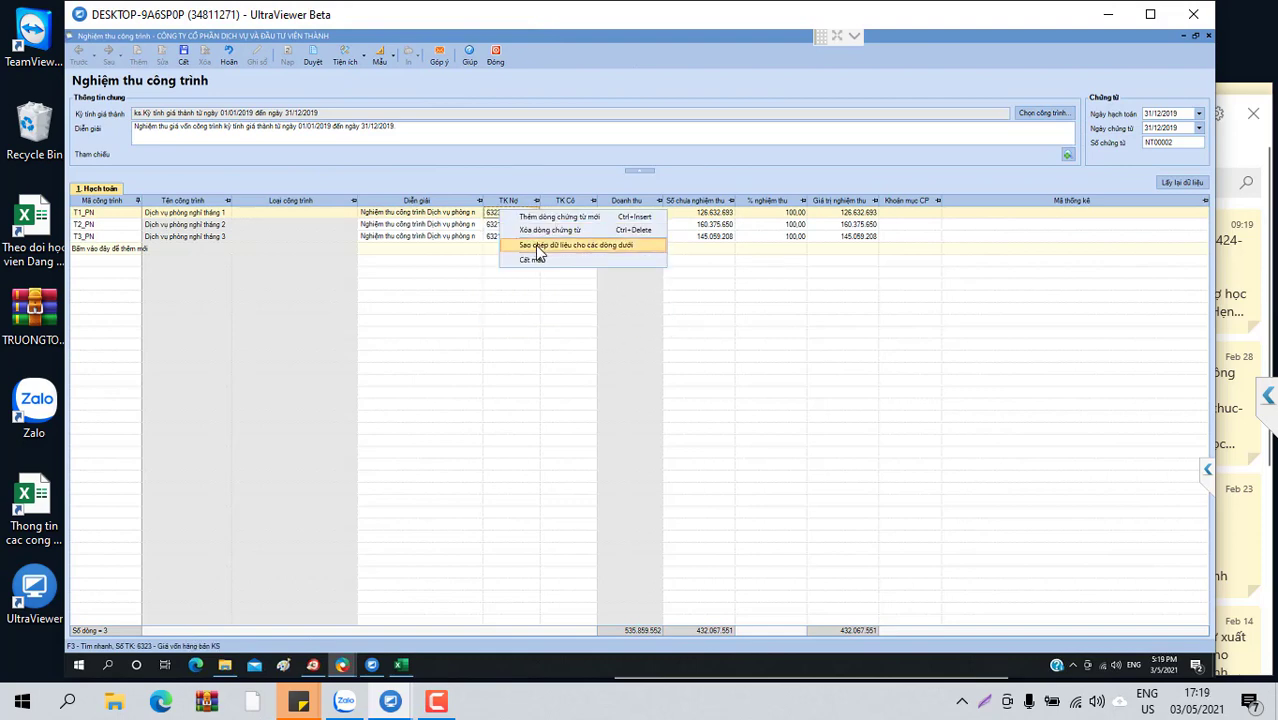
pyautogui.click(537, 247)
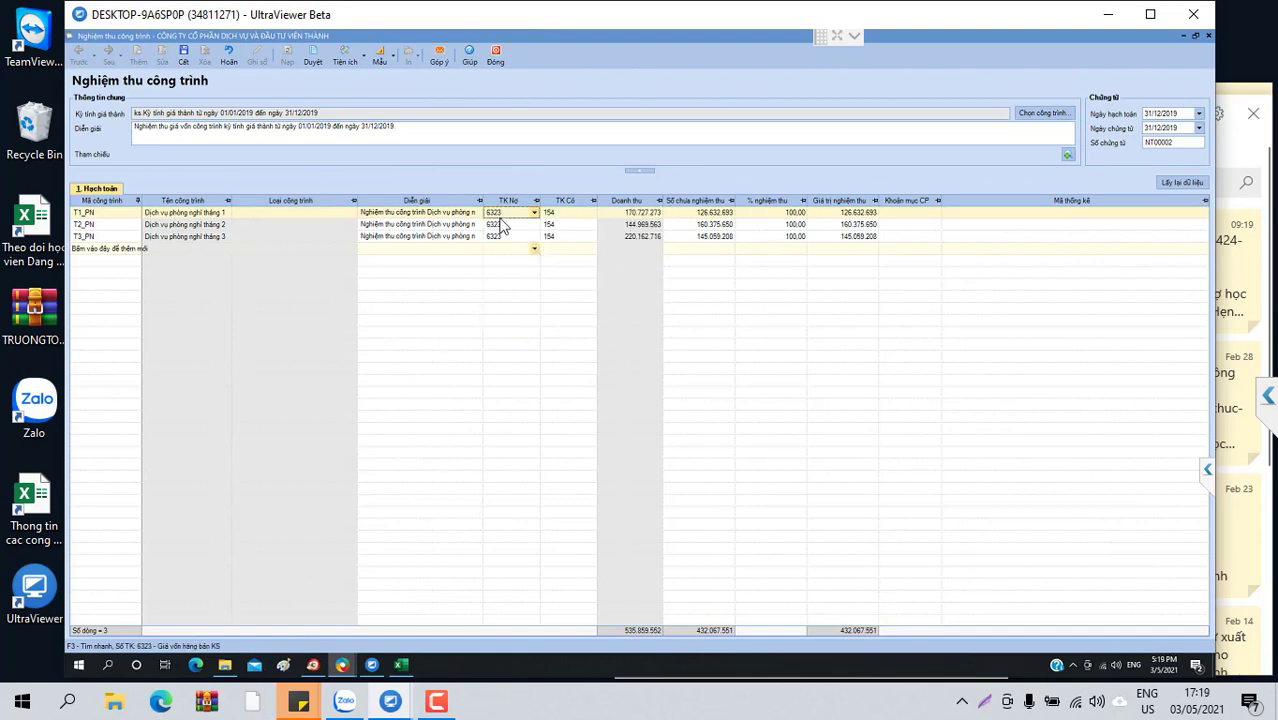
pyautogui.click(184, 58)
pyautogui.click(495, 56)
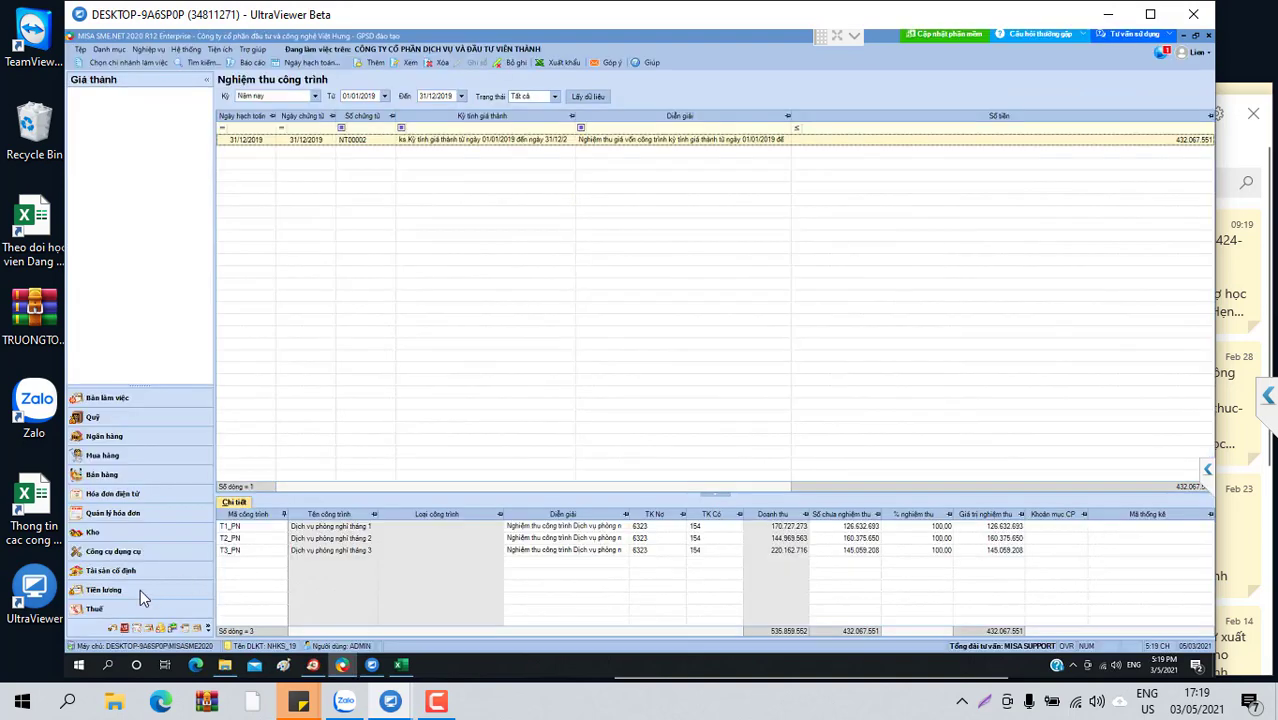
pyautogui.click(117, 628)
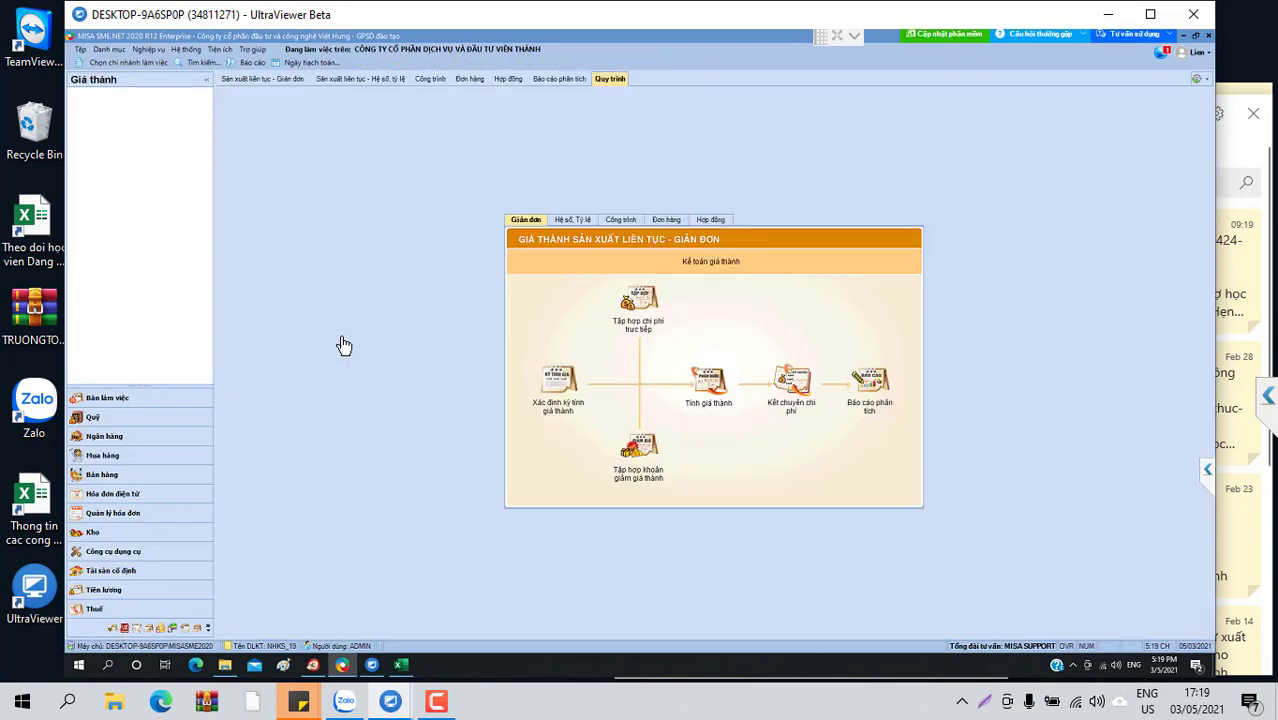
# Create a Giản đơn costing period for 01/01/2019 to 31/12/2019, loading the cost objects and prefixing its name with "nh.", and save it.
pyautogui.click(559, 377)
pyautogui.click(778, 285)
pyautogui.click(497, 284)
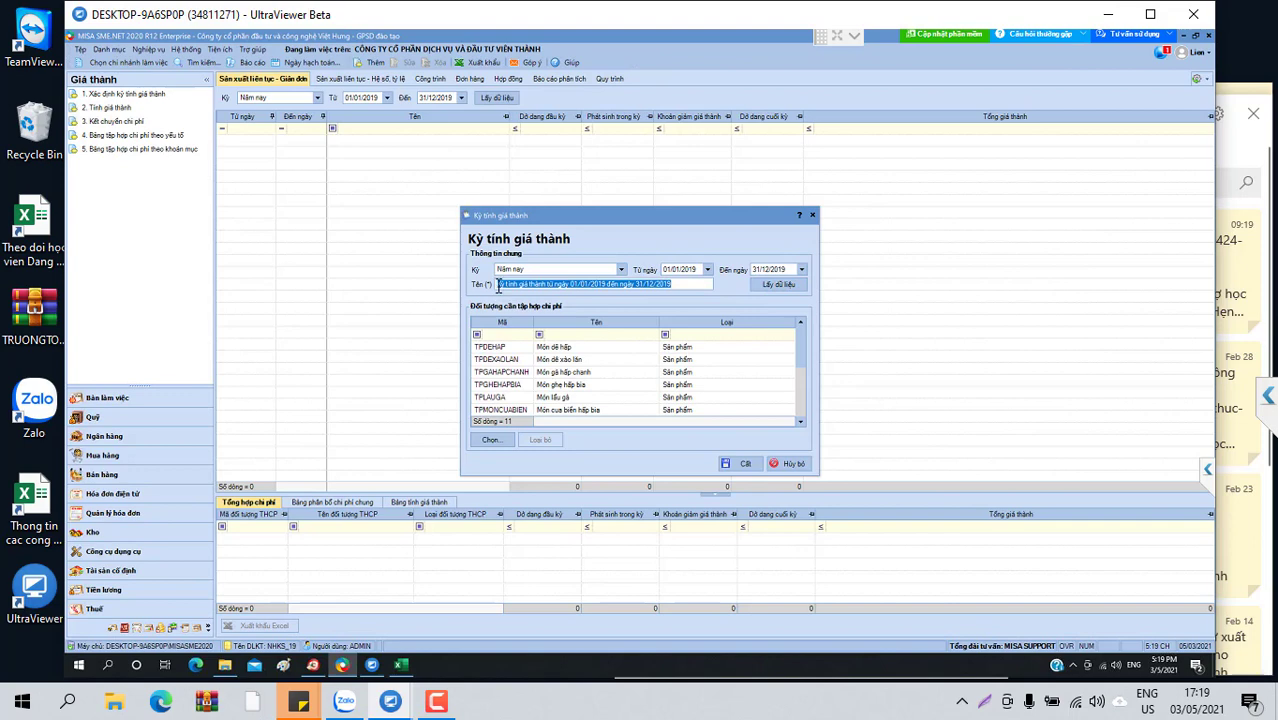
pyautogui.click(745, 465)
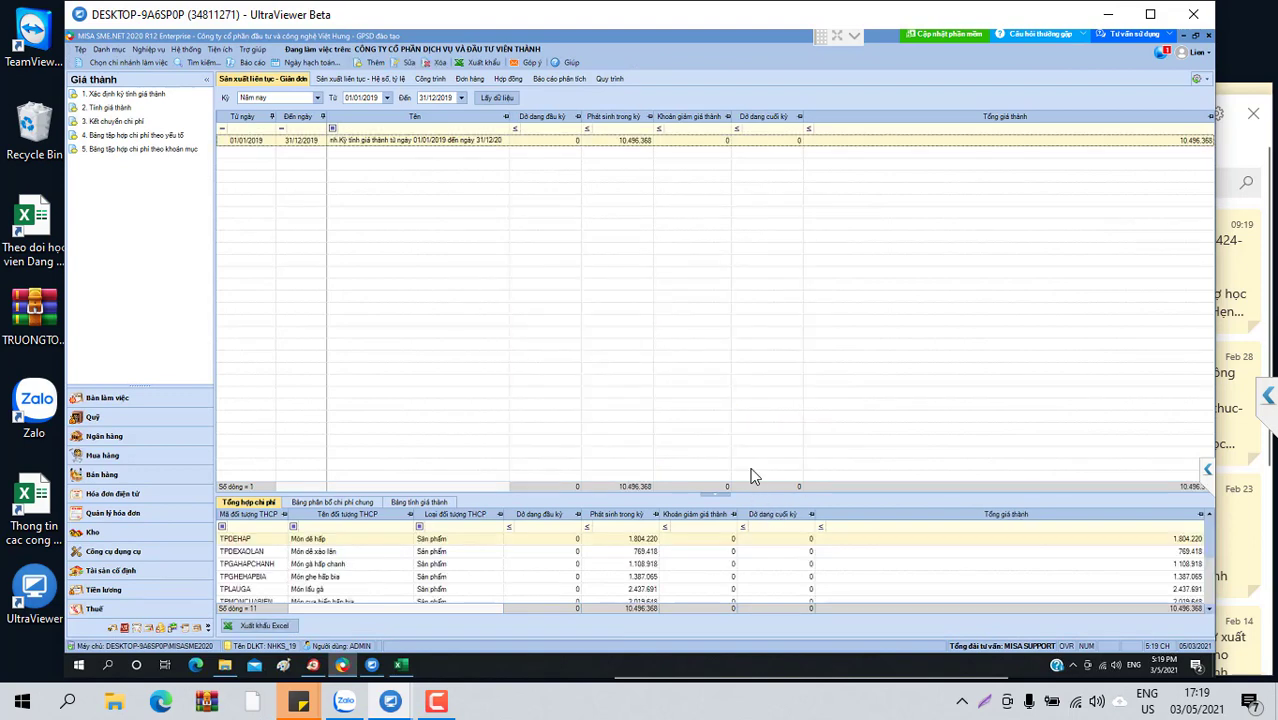
# Run Tính giá thành for the nh period, allocating general costs at 100% and keeping Sản phẩm hoàn thành tương đương for work in progress.
pyautogui.click(610, 79)
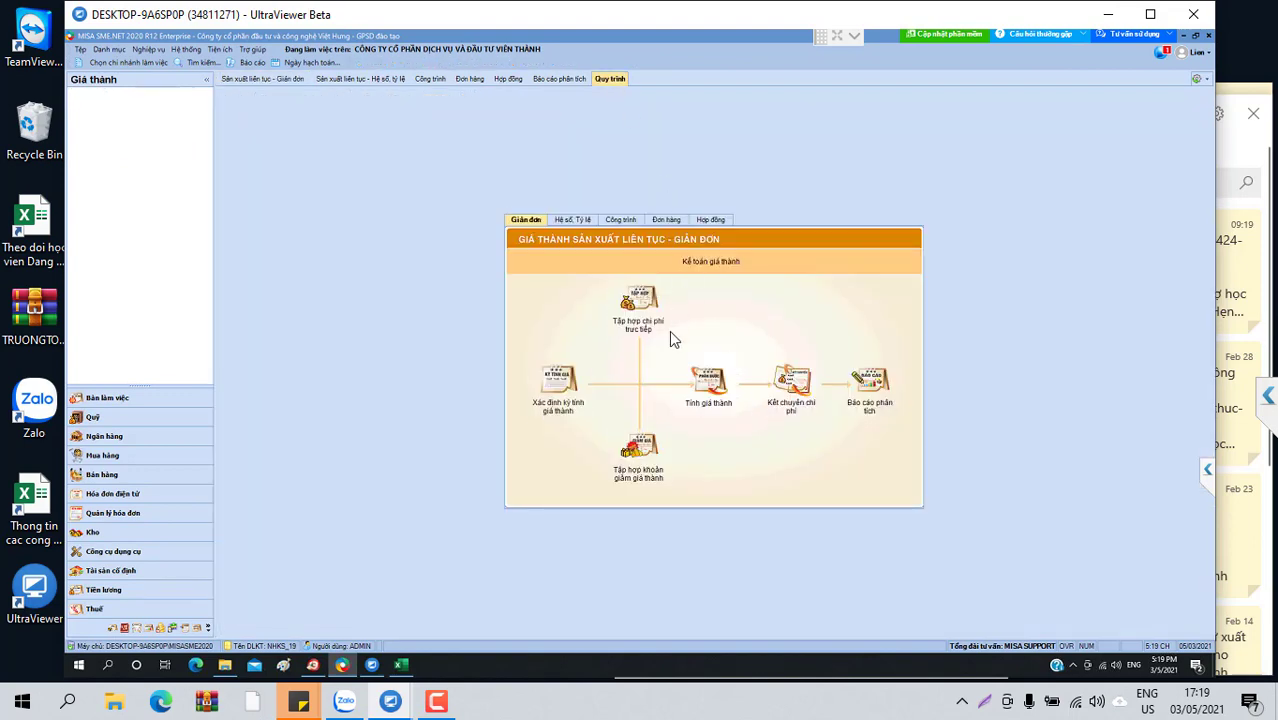
pyautogui.click(714, 387)
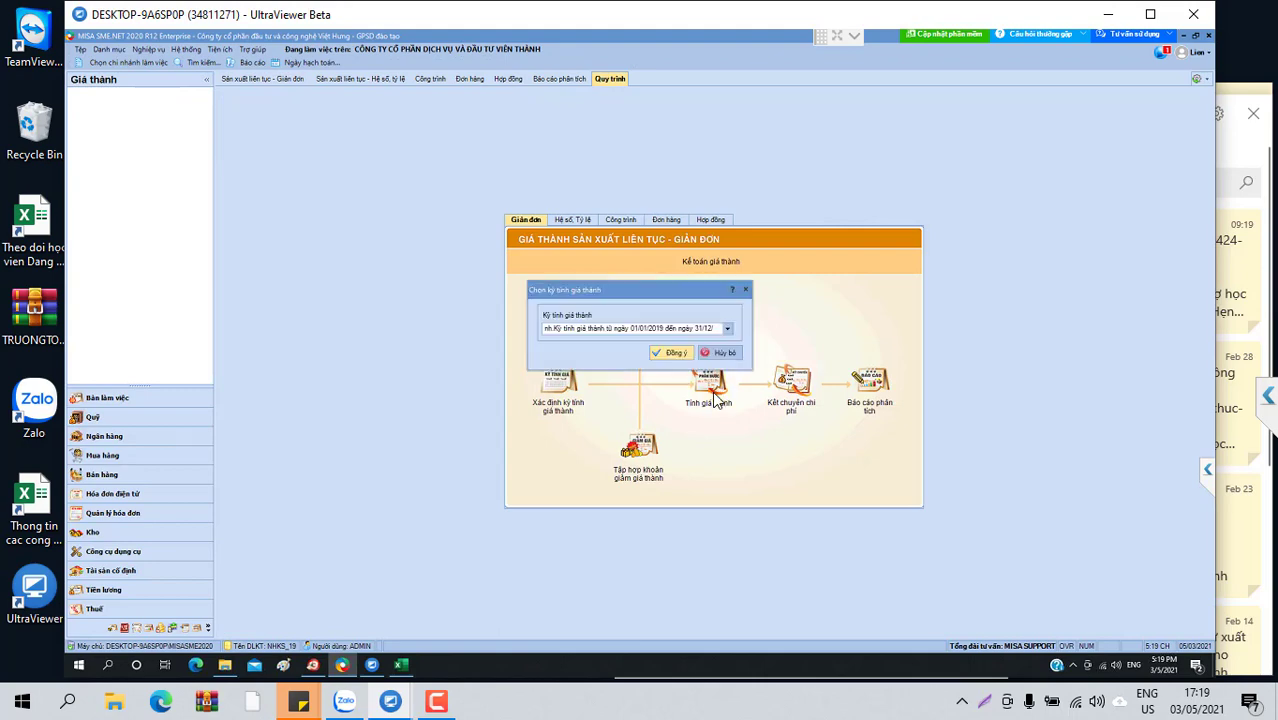
pyautogui.click(672, 353)
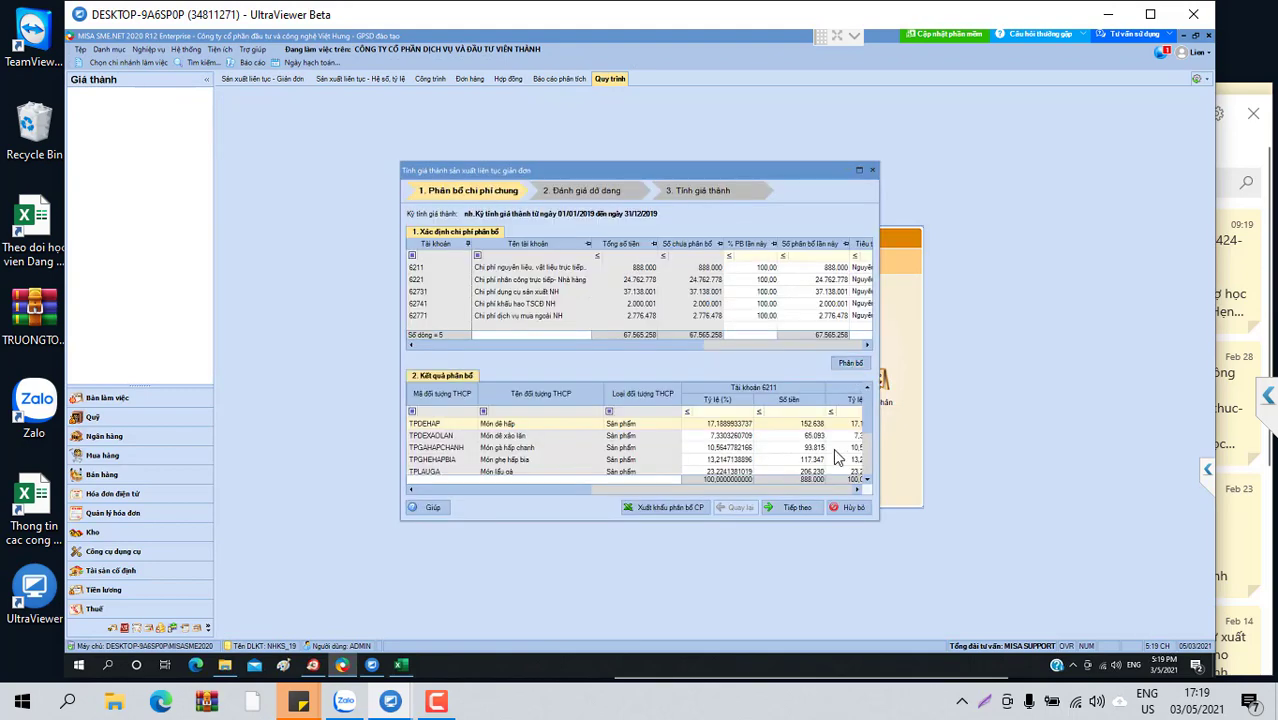
pyautogui.click(803, 508)
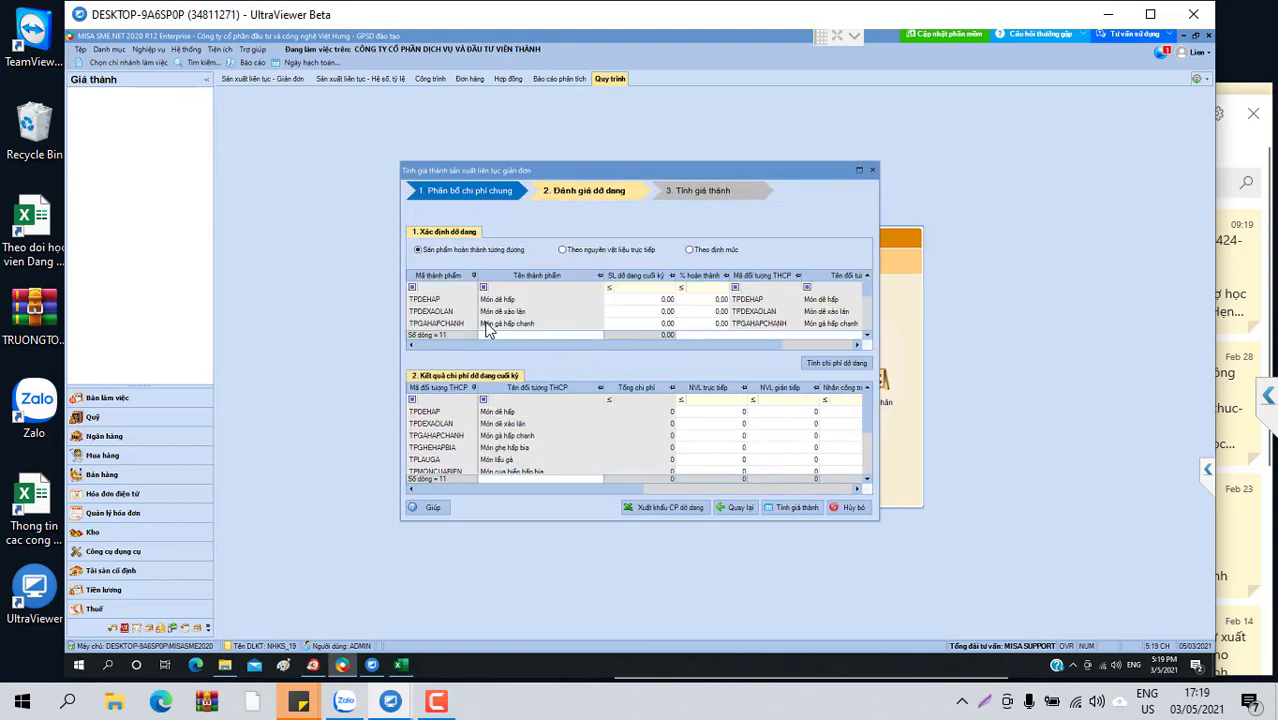
pyautogui.click(808, 507)
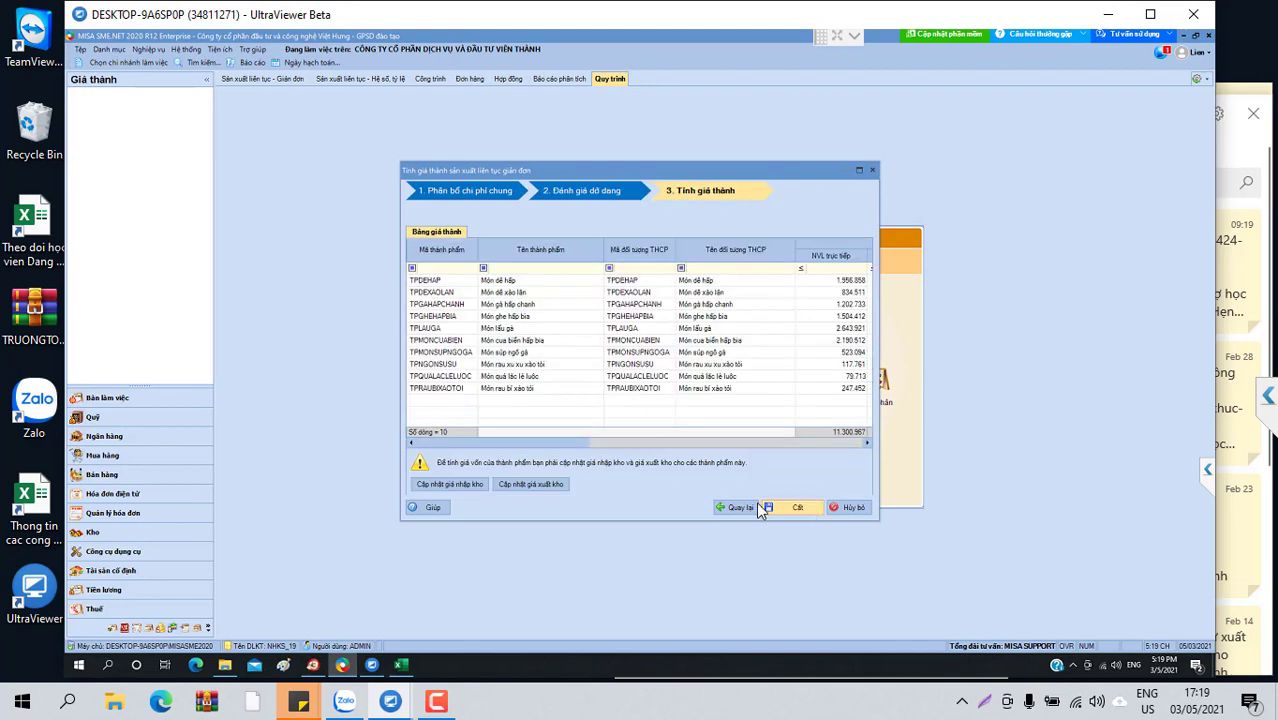
# Update the stock issue and stock receipt prices from the nh period's cost table and save the costing.
pyautogui.click(558, 486)
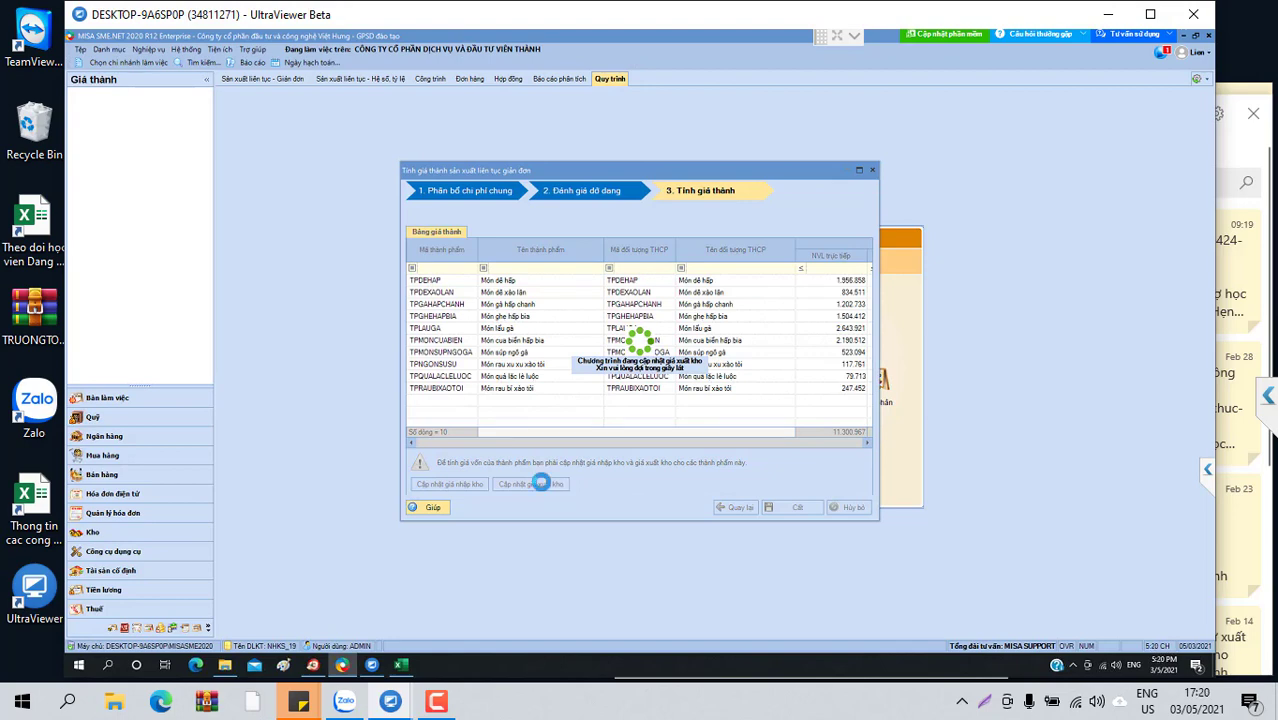
pyautogui.click(445, 484)
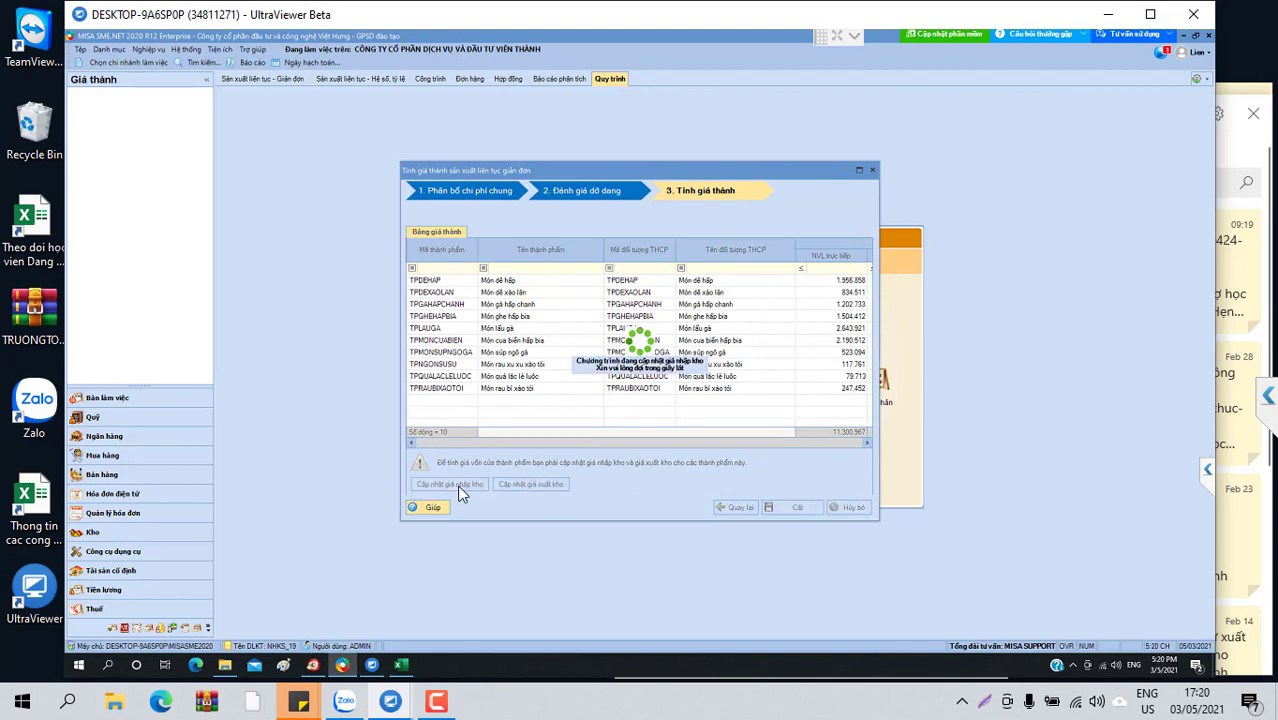
pyautogui.click(695, 392)
pyautogui.click(790, 508)
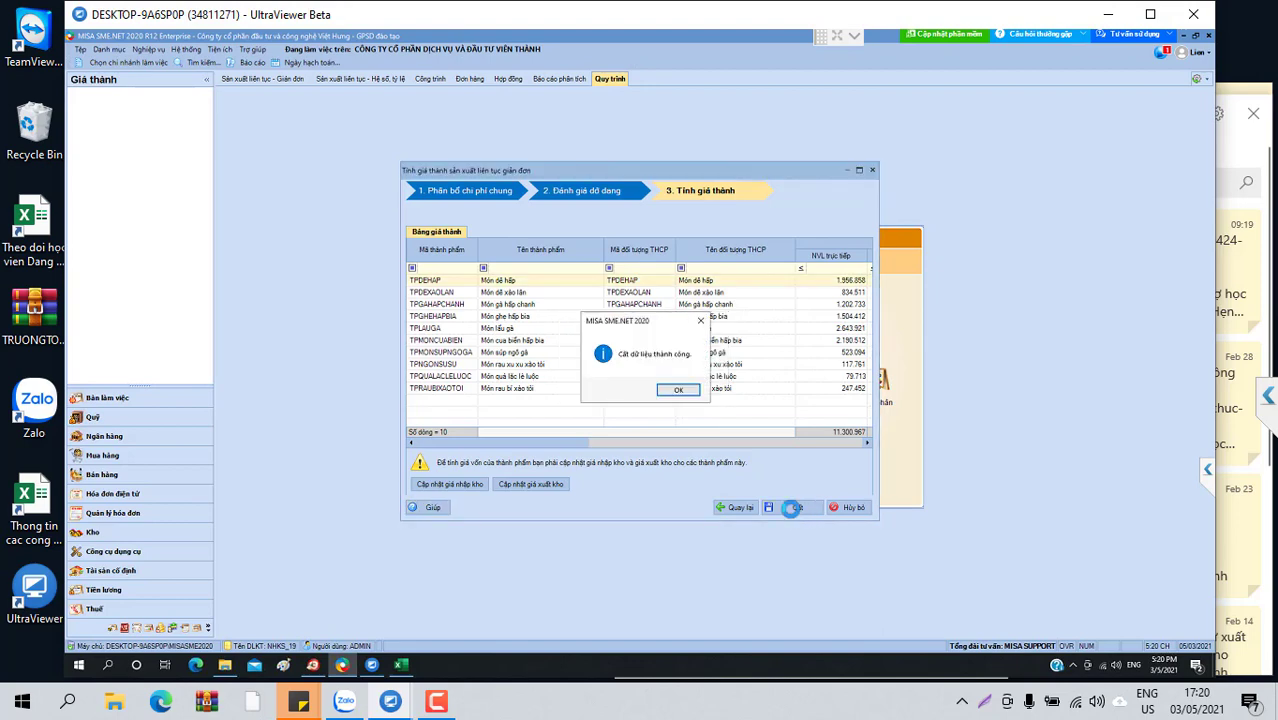
pyautogui.click(682, 391)
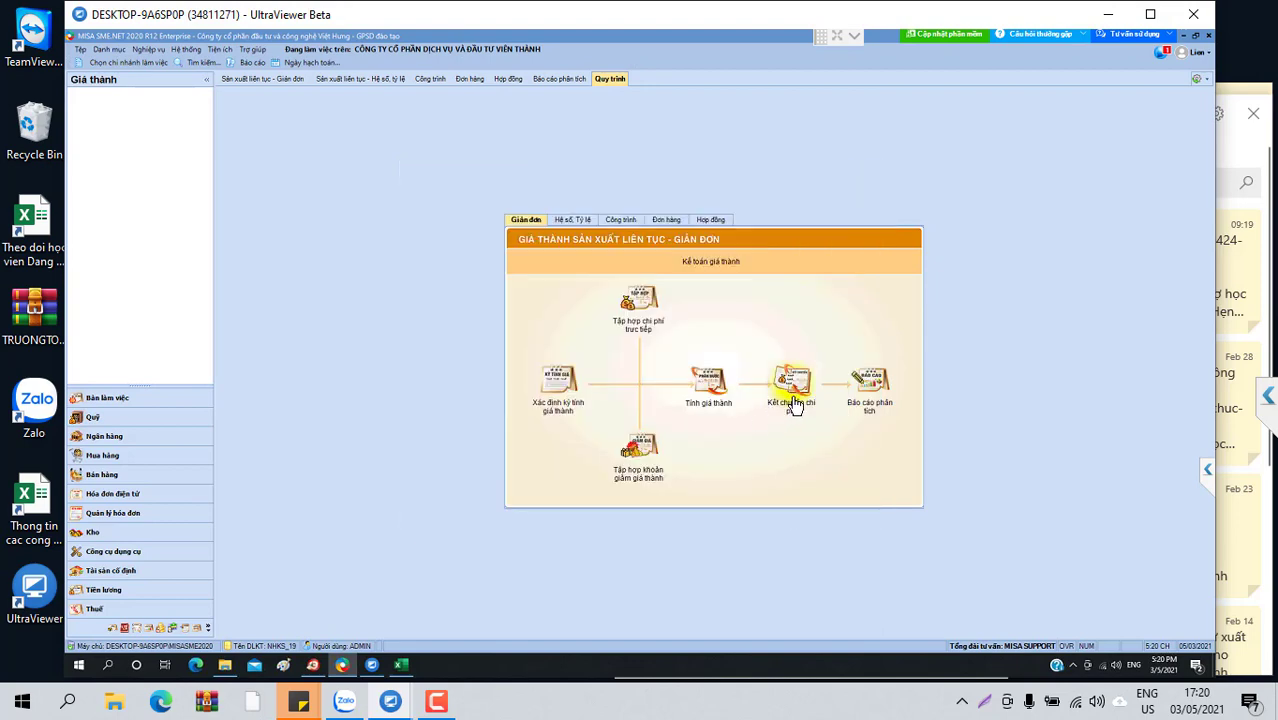
# Add a Kết chuyển chi phí voucher for the nh costing period dated 31/12/2019, save it and close it.
pyautogui.click(793, 405)
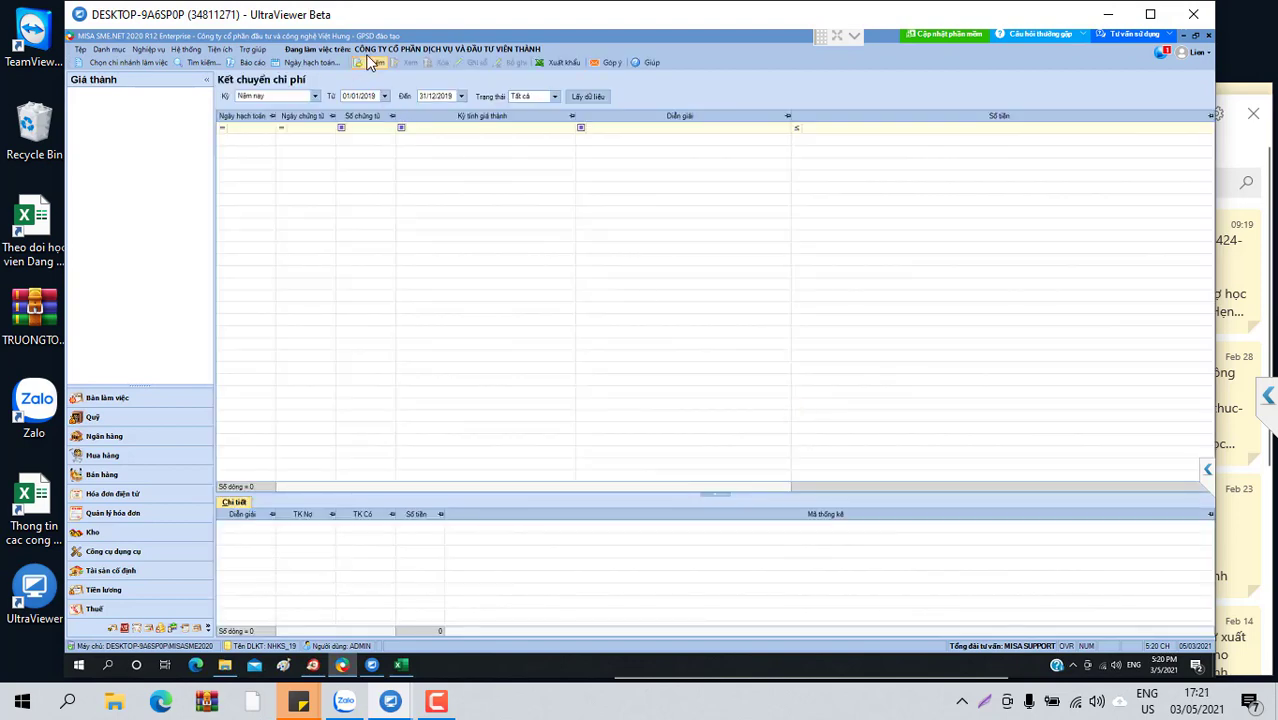
pyautogui.click(371, 62)
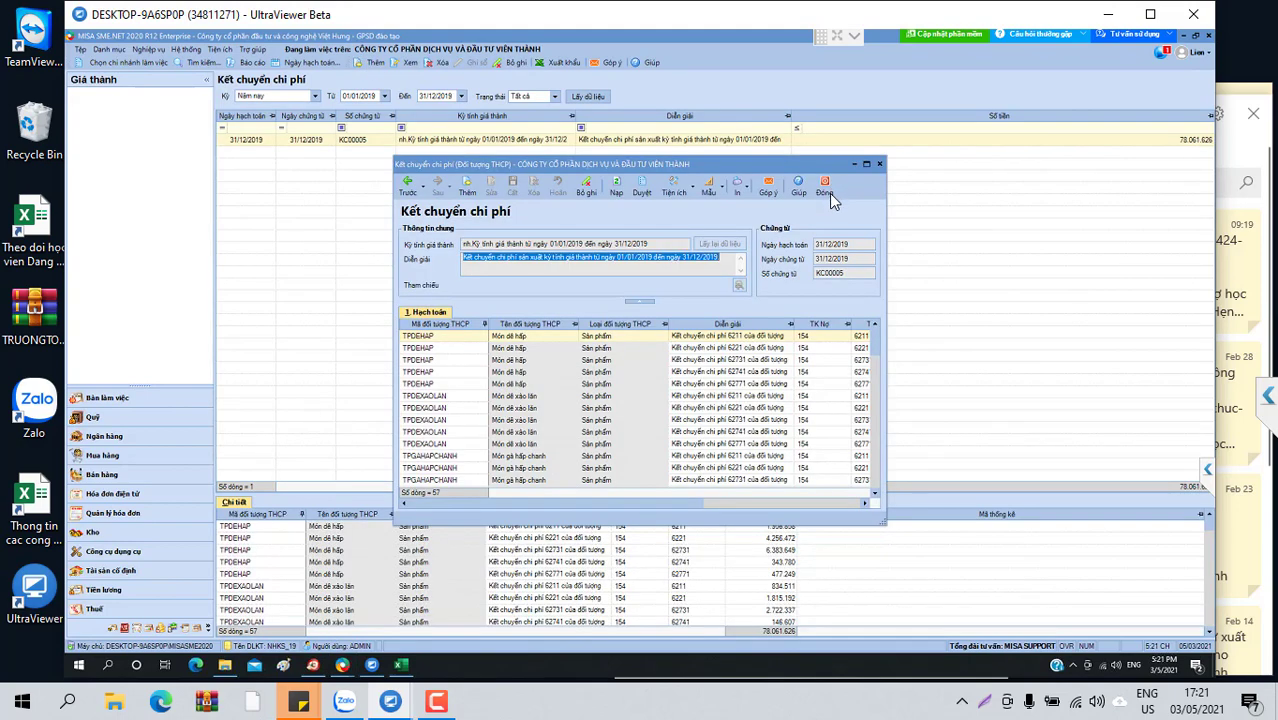
pyautogui.click(826, 189)
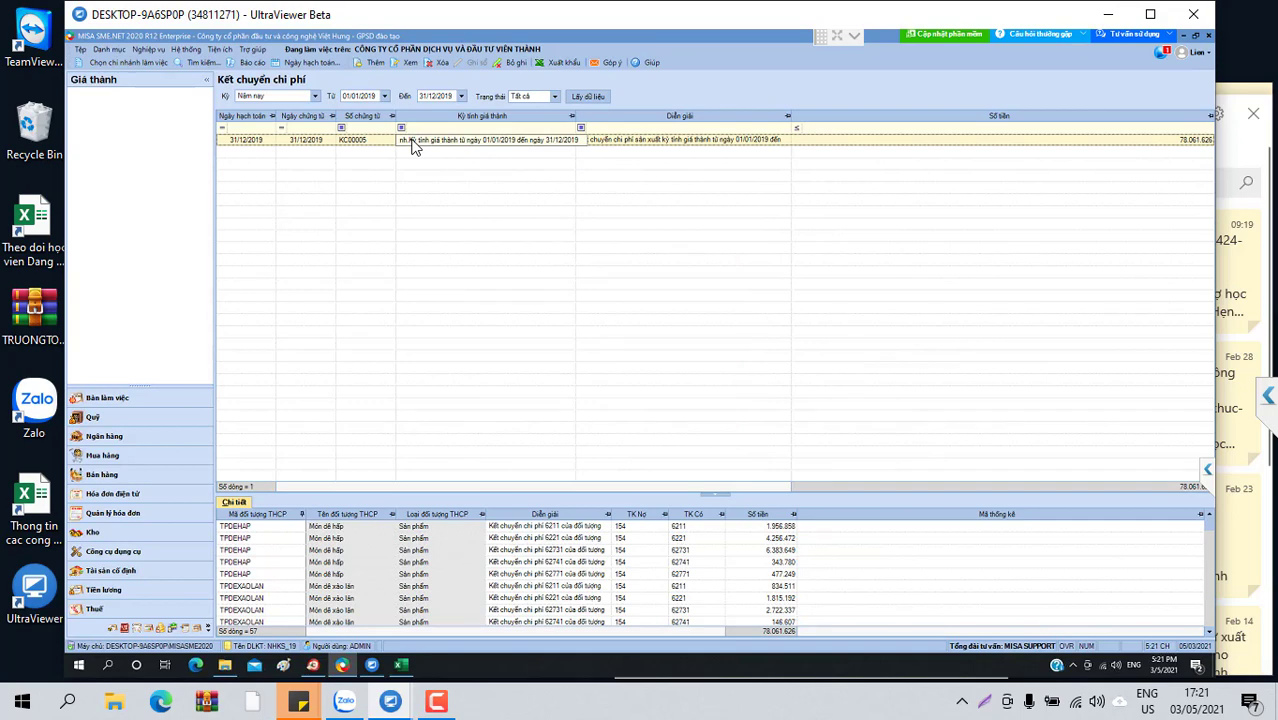
# Run the Bảng cân đối tài khoản (Mẫu quản trị) report for 2019 at account level 3 and review the cost and revenue accounts.
pyautogui.click(250, 62)
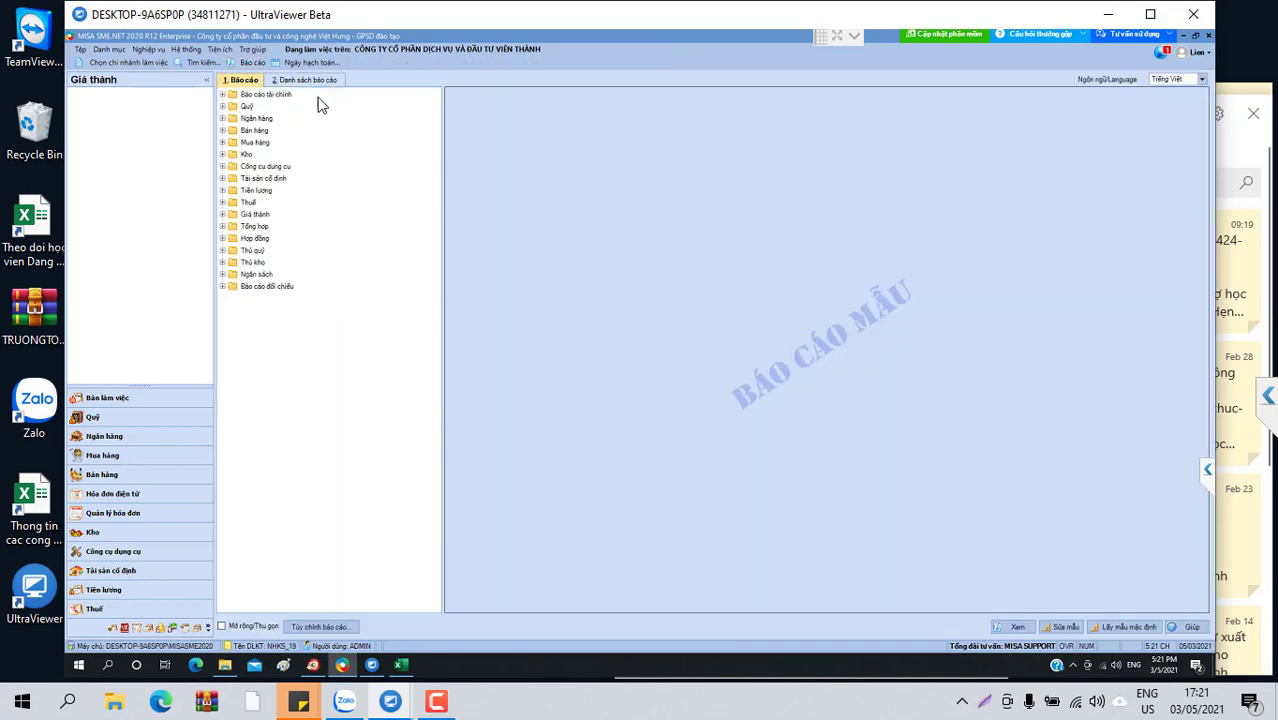
pyautogui.doubleClick(279, 94)
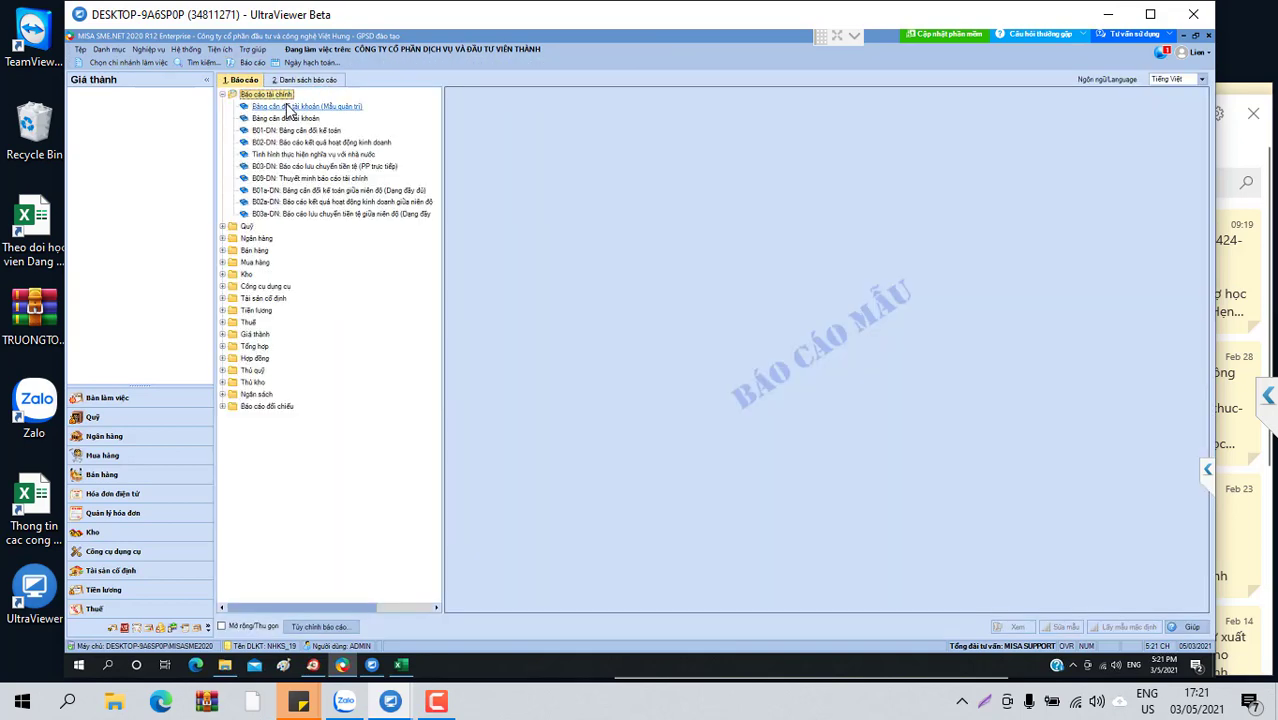
pyautogui.doubleClick(287, 107)
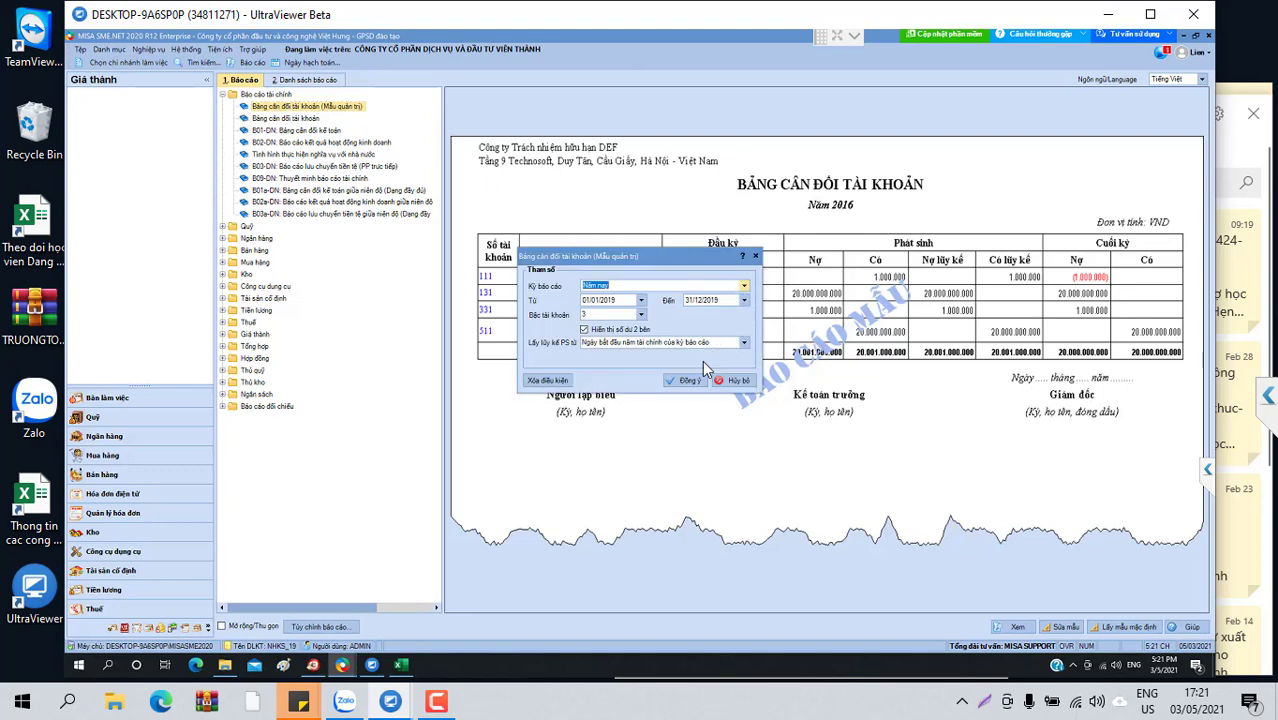
pyautogui.click(686, 379)
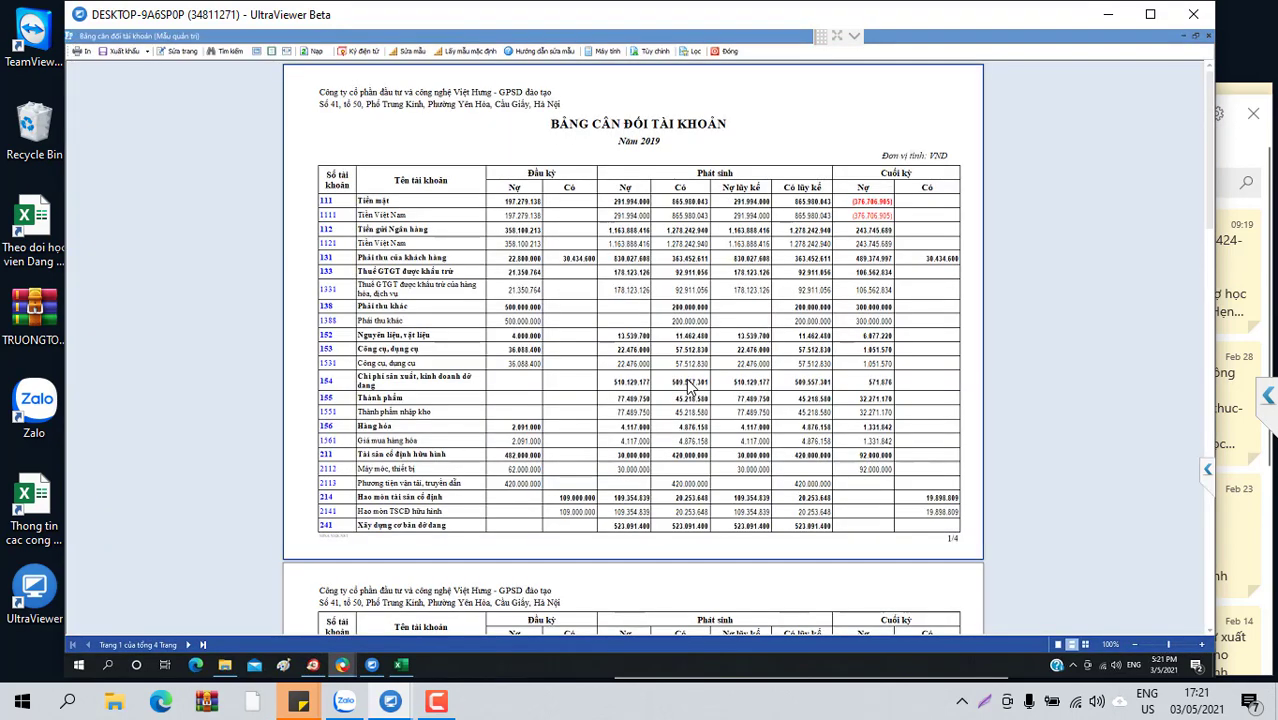
pyautogui.scroll(-10, 688, 388)
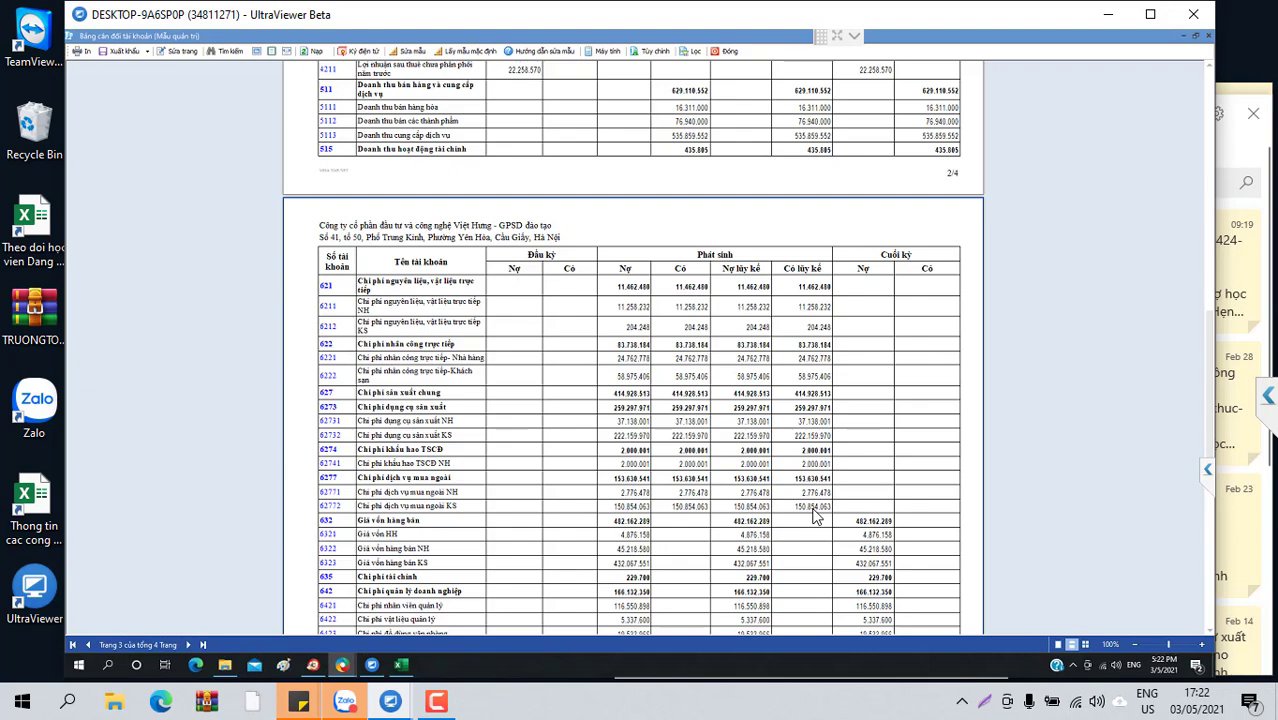
pyautogui.scroll(3, 826, 370)
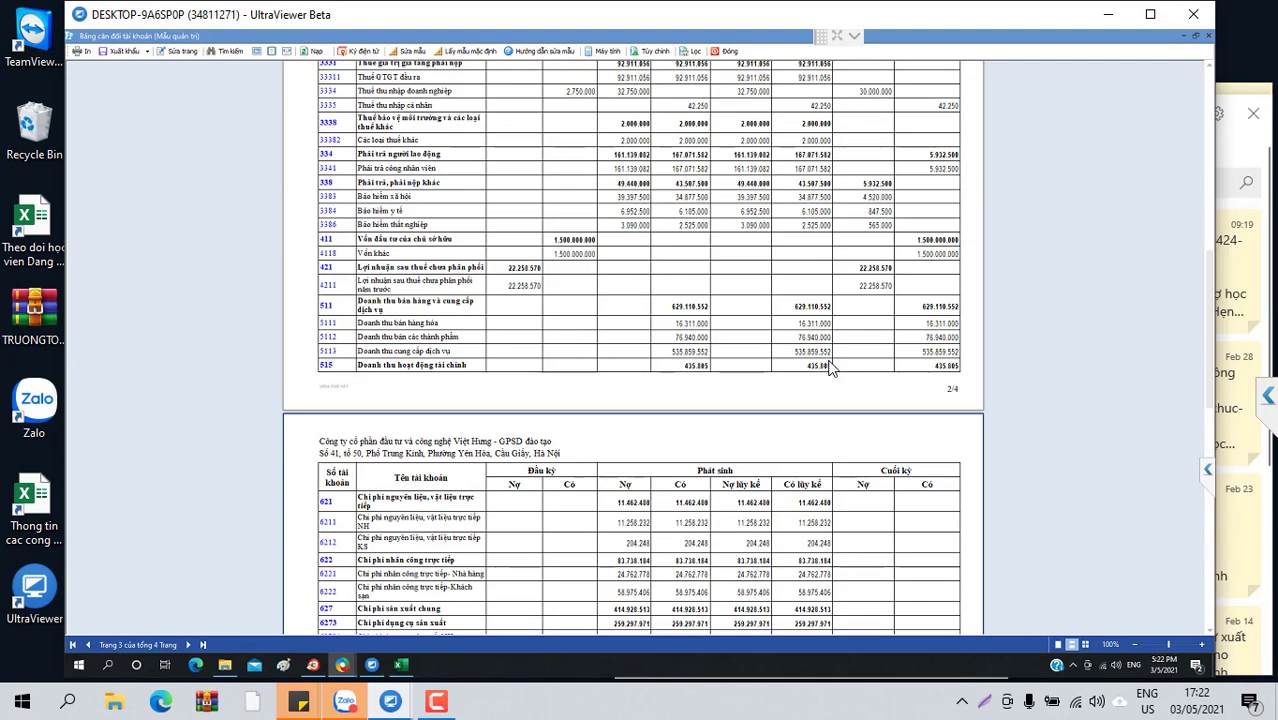
pyautogui.scroll(1, 695, 472)
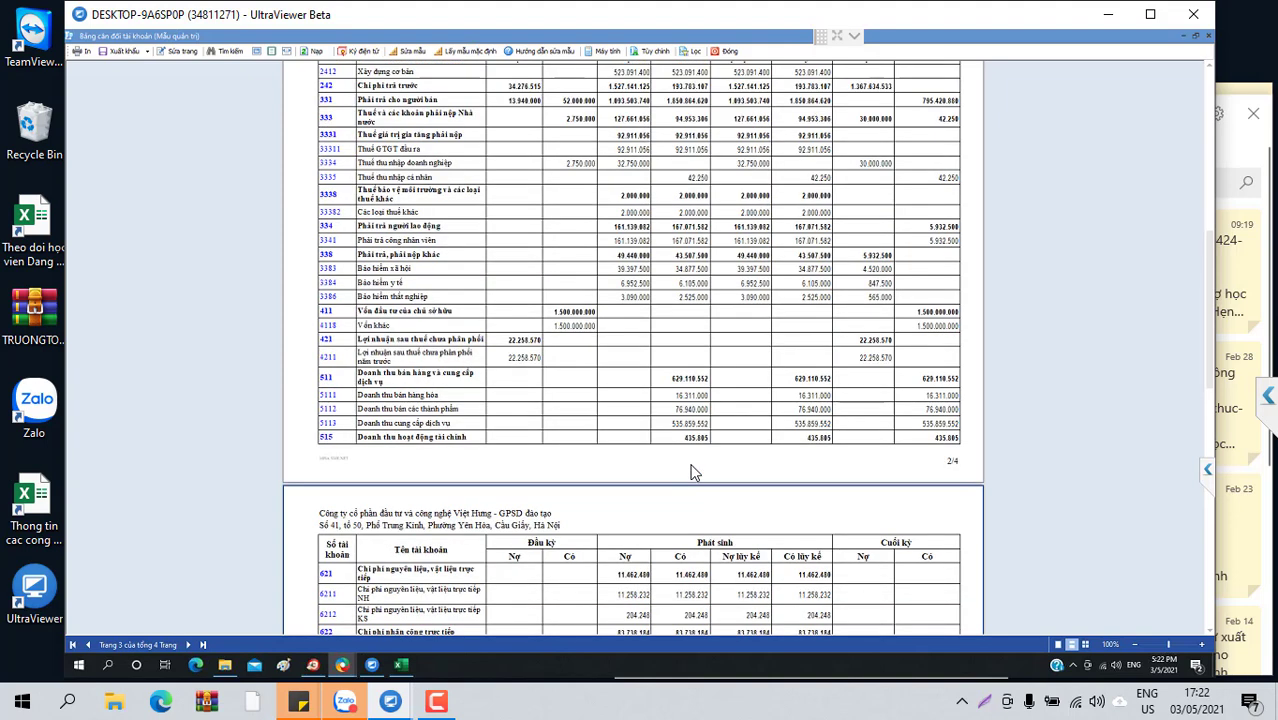